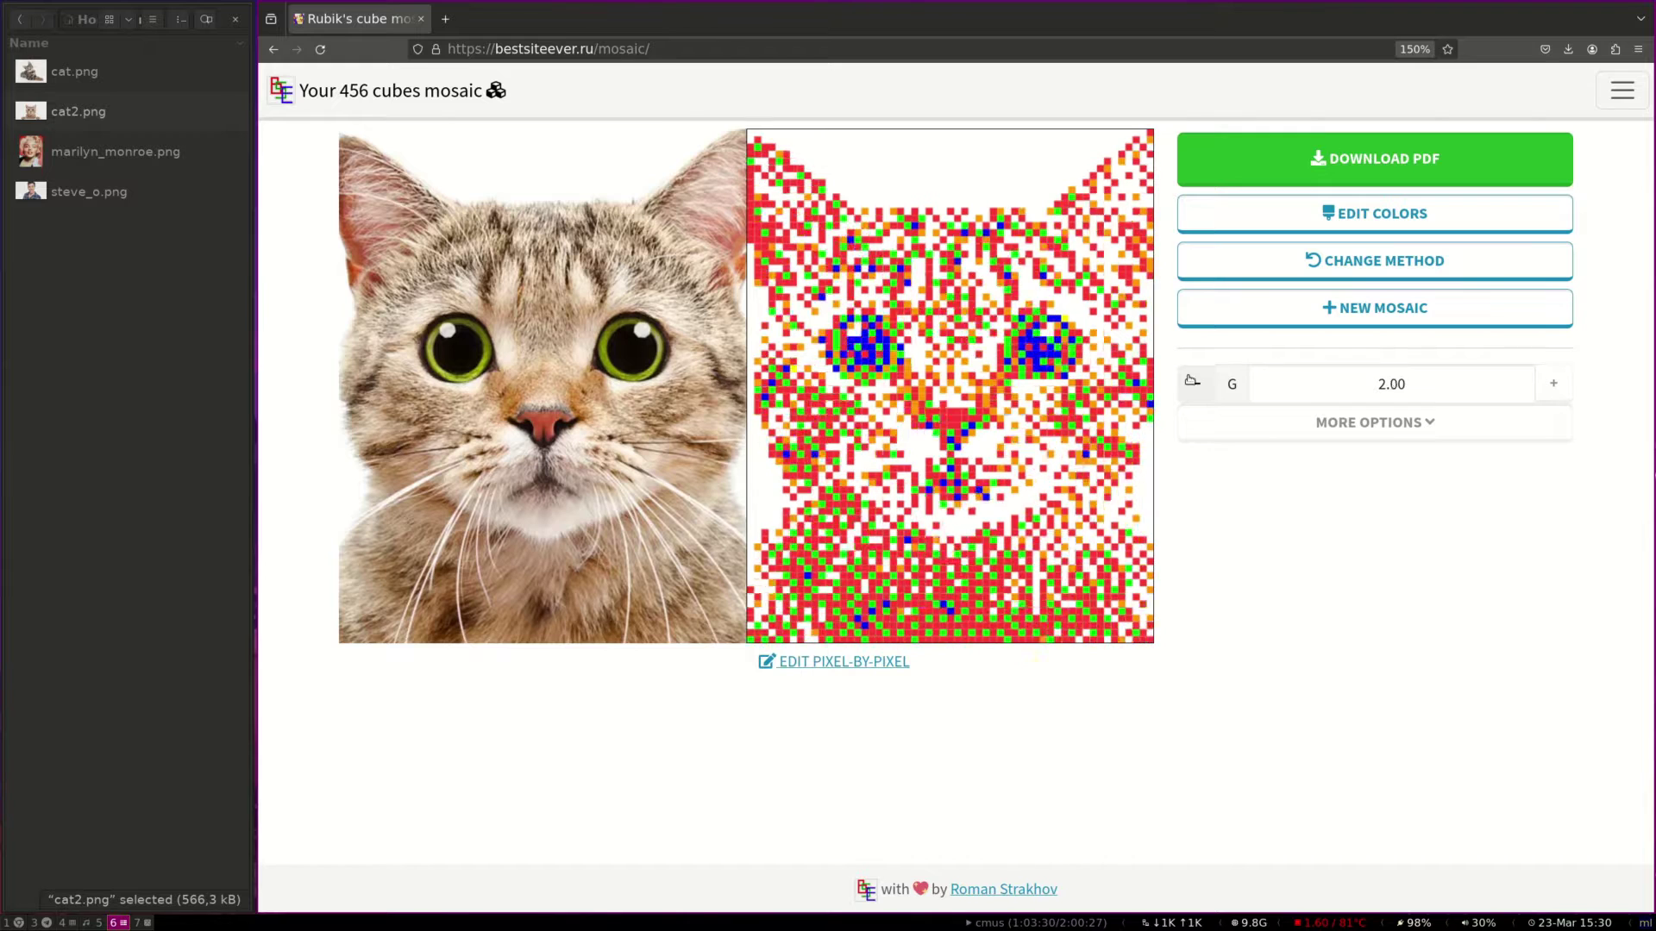
Step: Expand the additional mosaic options, then blur the cat mosaic preview and change its preview plastic color
click(1351, 422)
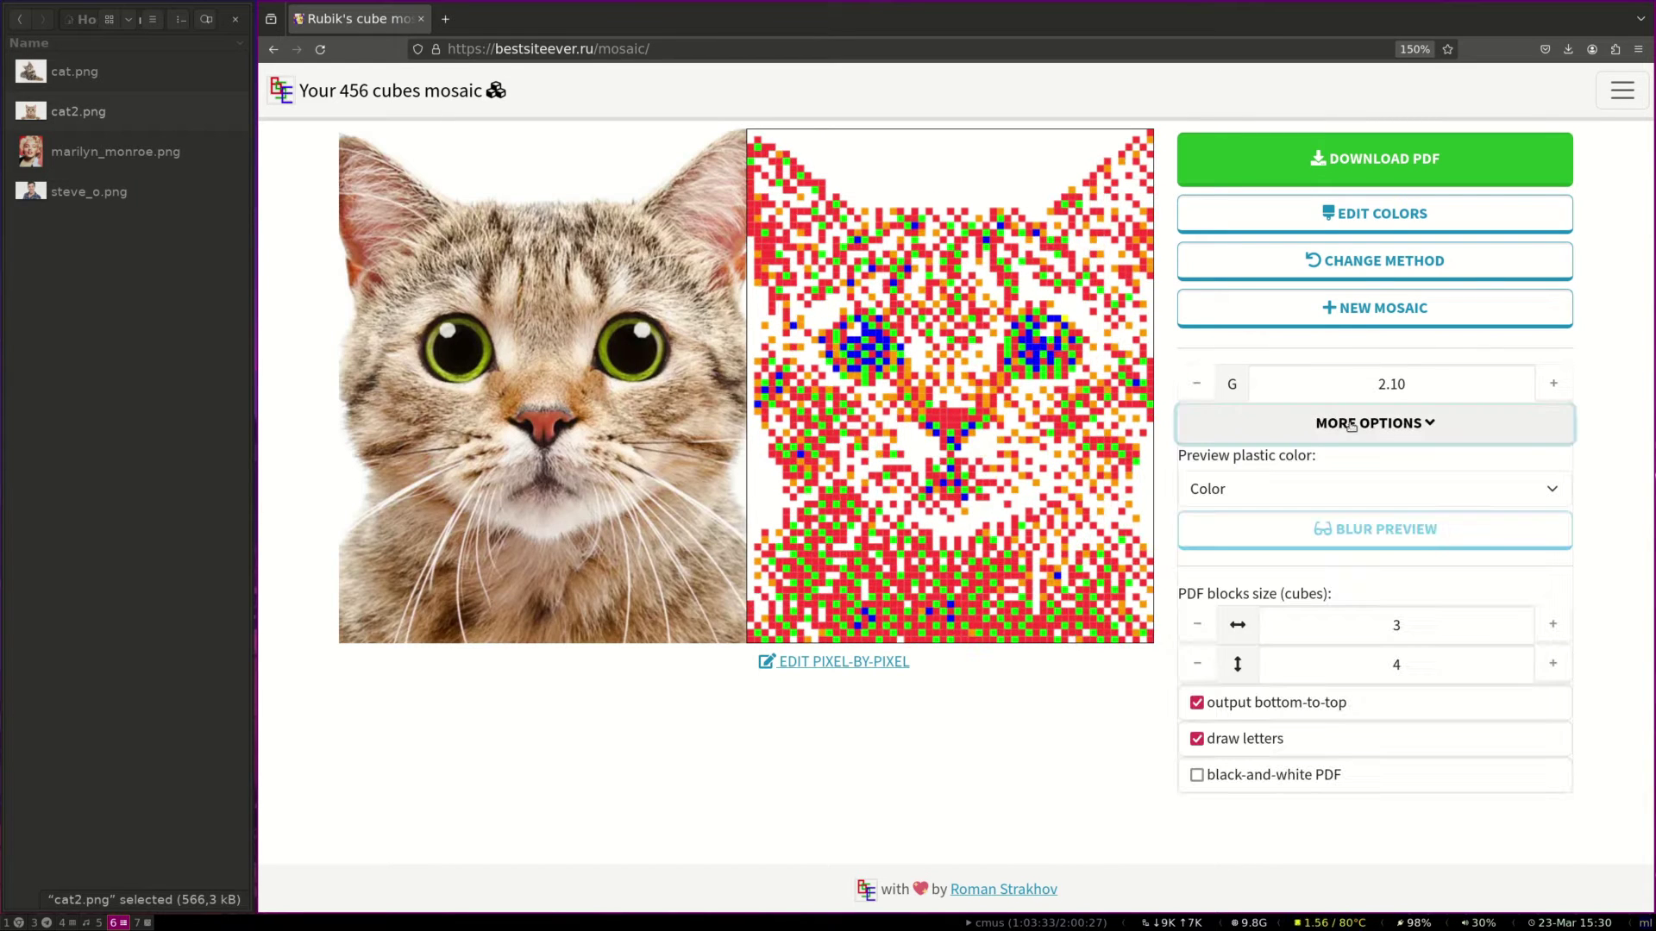
click(1500, 528)
click(1379, 488)
click(1343, 522)
click(1308, 534)
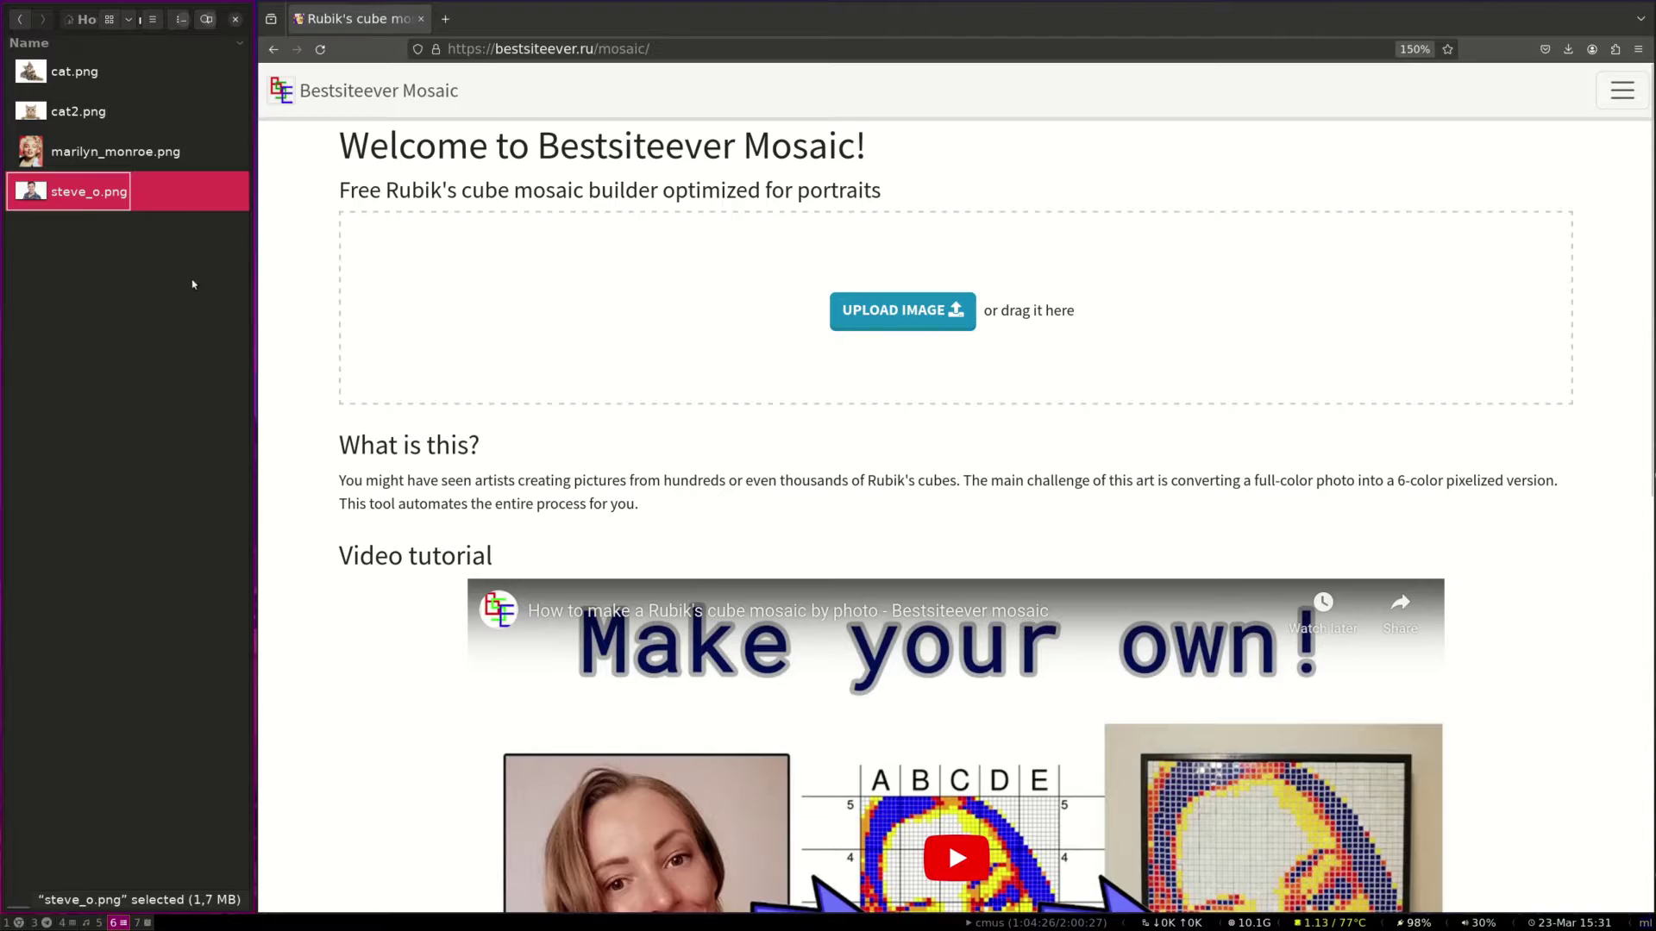
Step: Open steve_o.png in the image viewer and examine the portrait
double_click(74, 195)
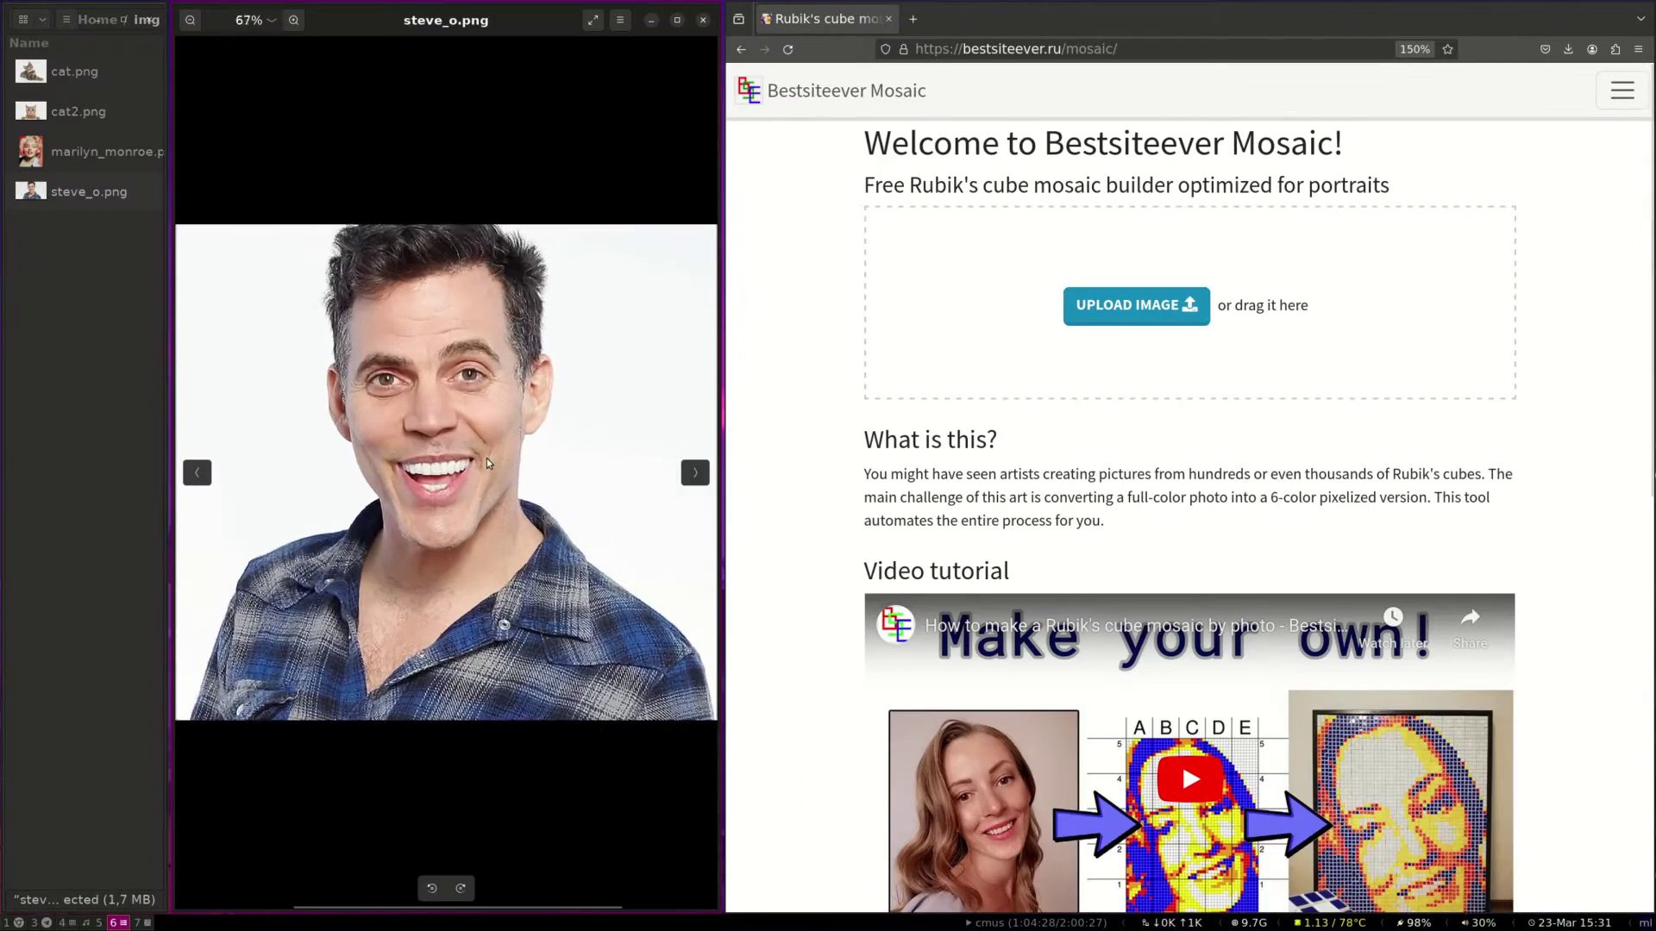
drag(597, 489, 626, 509)
scroll(594, 443, up, 2)
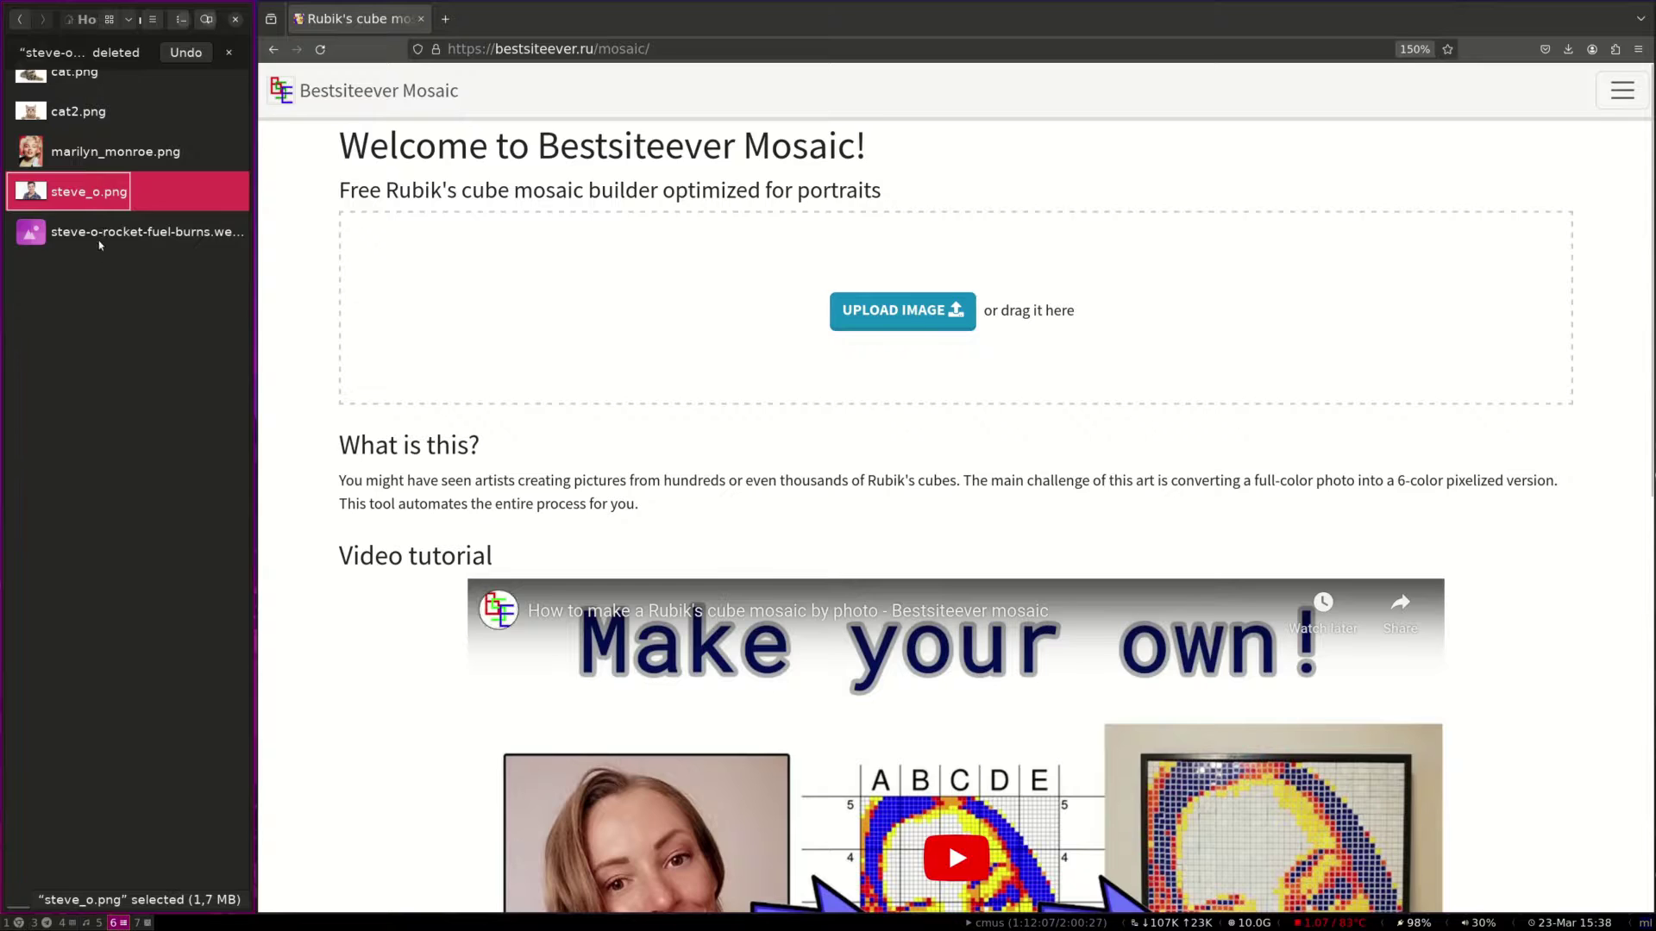
Step: Upload the steve-o-rocket-fuel-burns image to the mosaic builder and crop it tightly around the man's face
drag(100, 232, 610, 270)
drag(1188, 773, 857, 407)
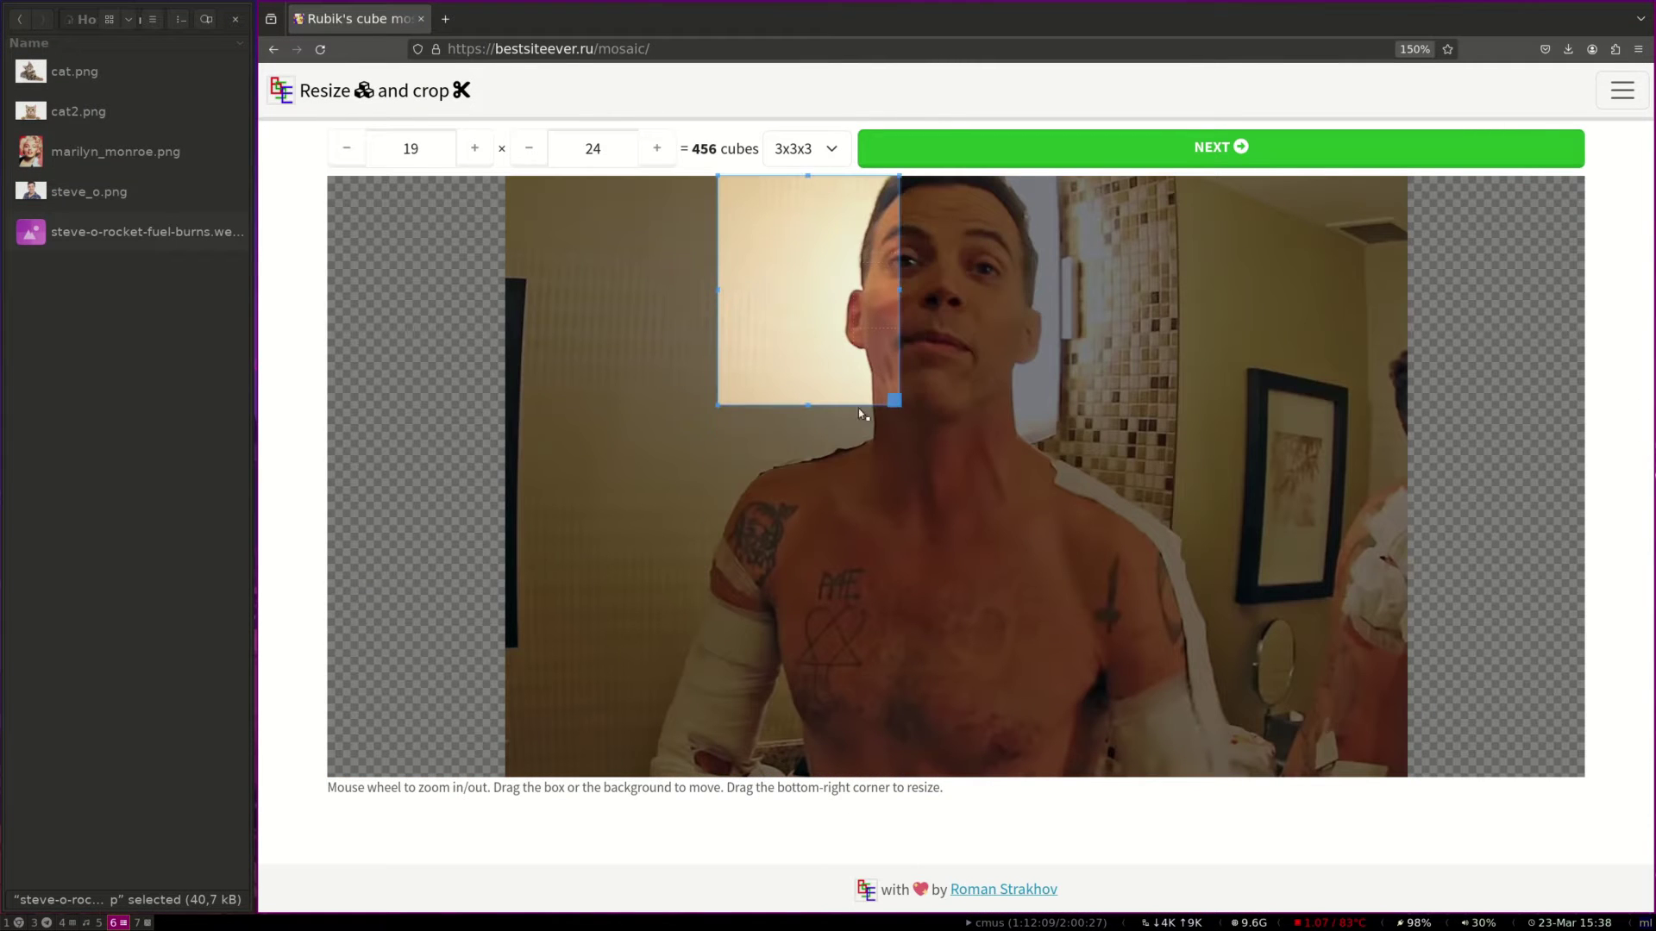
drag(824, 278, 965, 277)
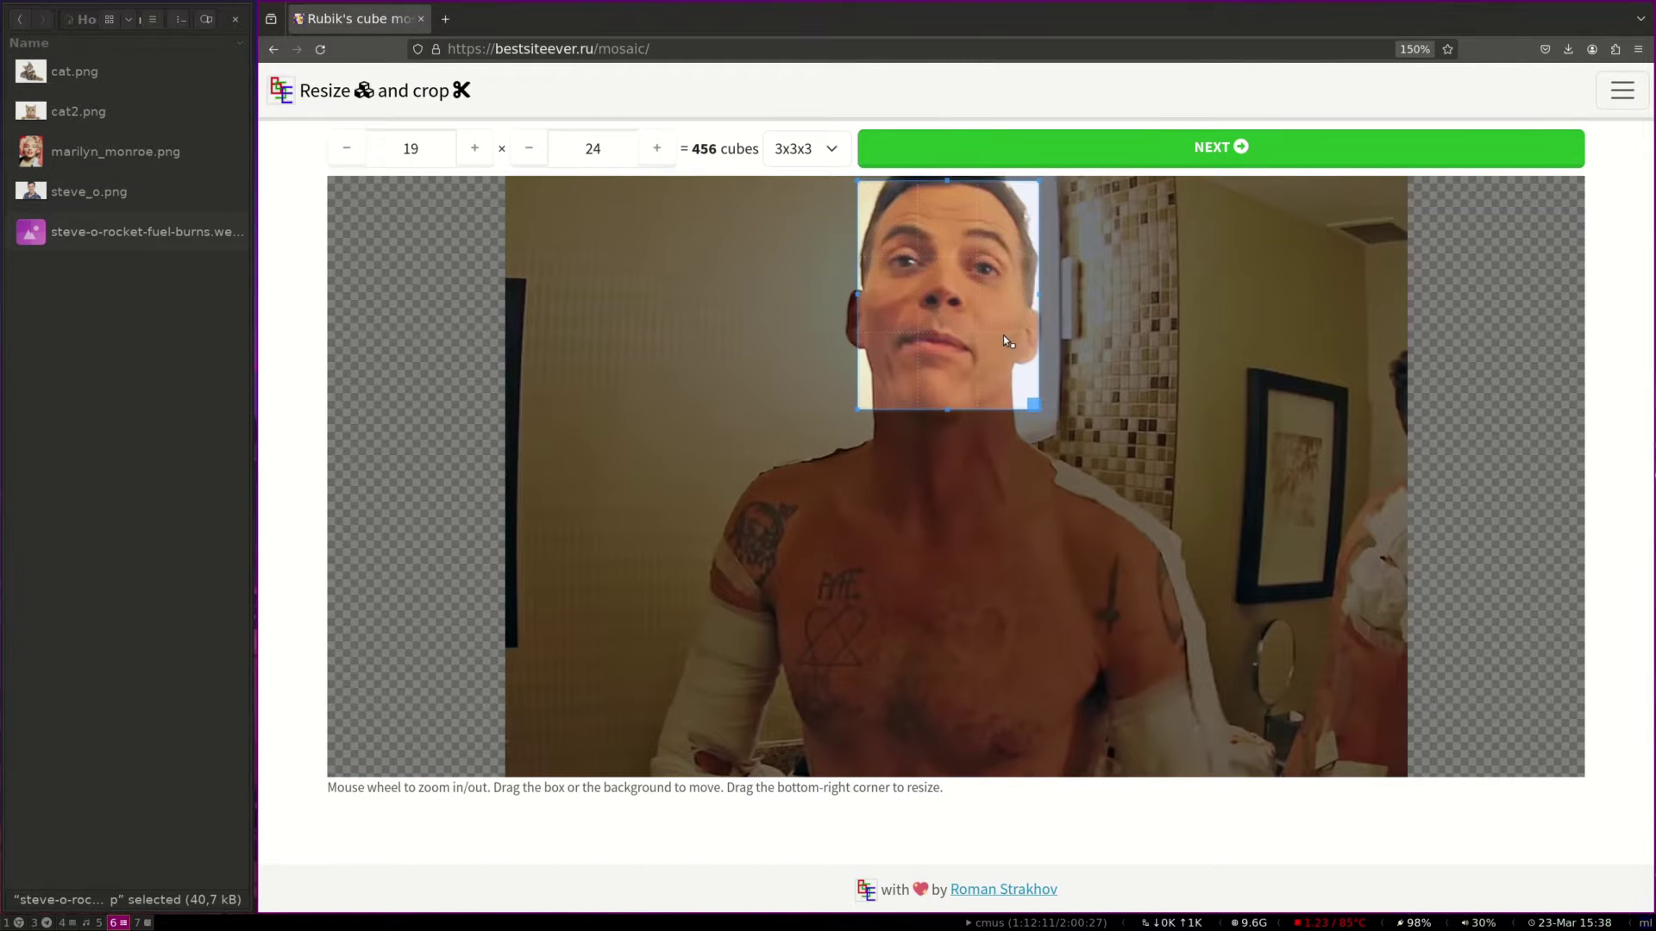
Step: Accept the 19 × 24 cube crop and choose the first Gradient picture of the face
click(1006, 147)
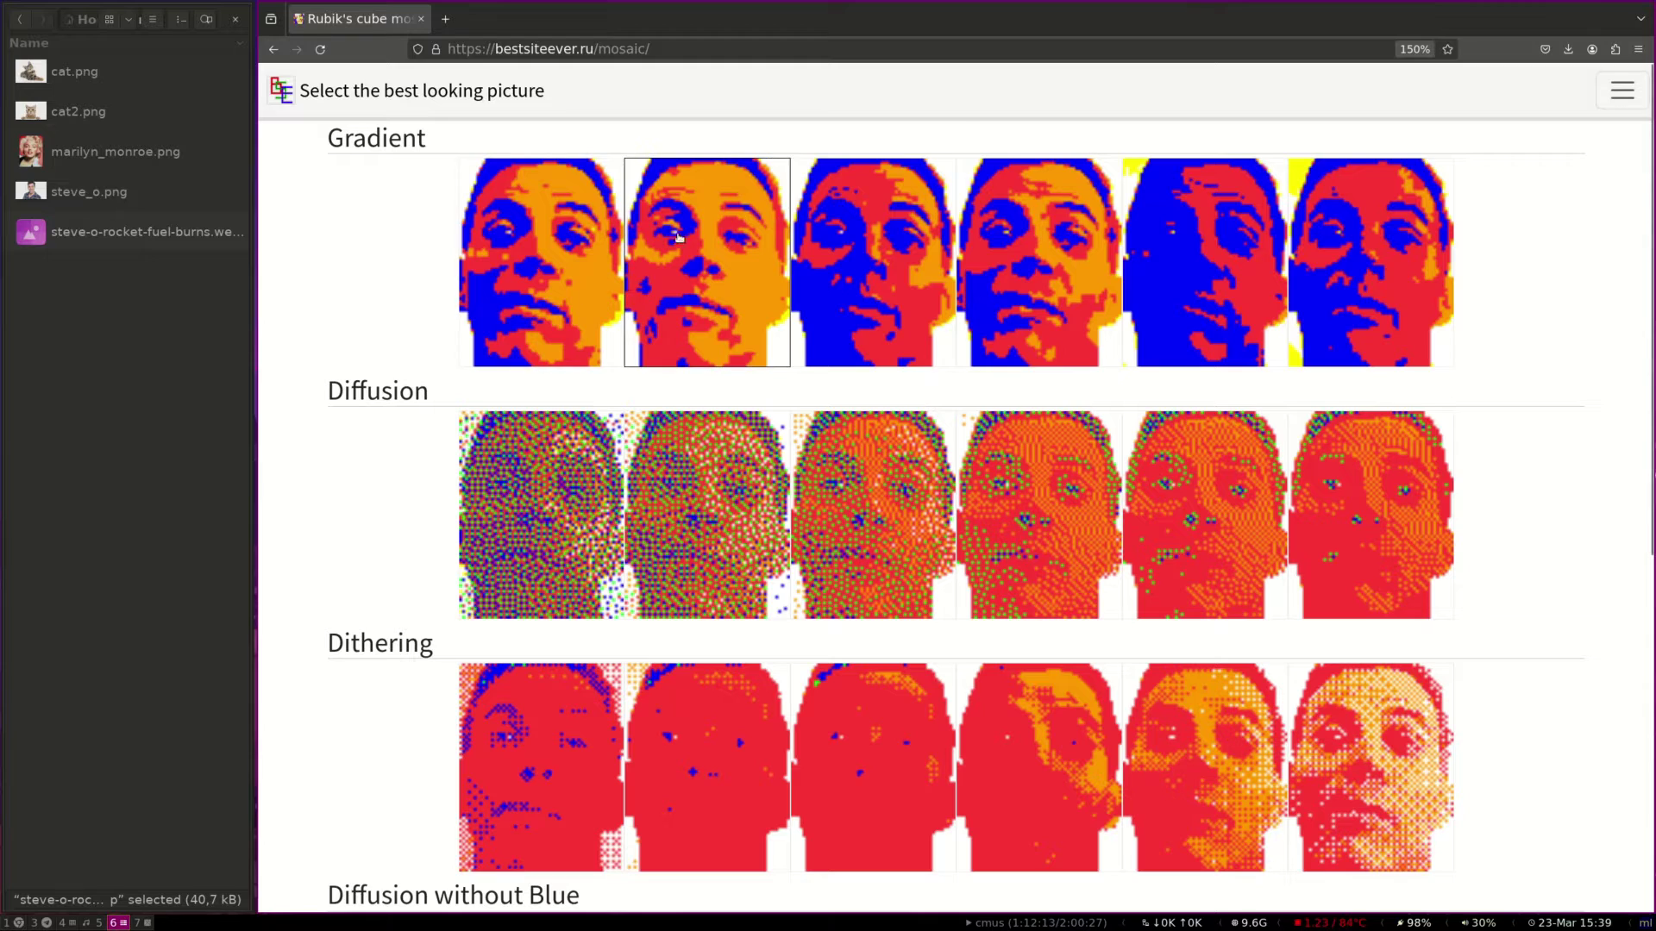
click(574, 288)
scroll(583, 284, down, 5)
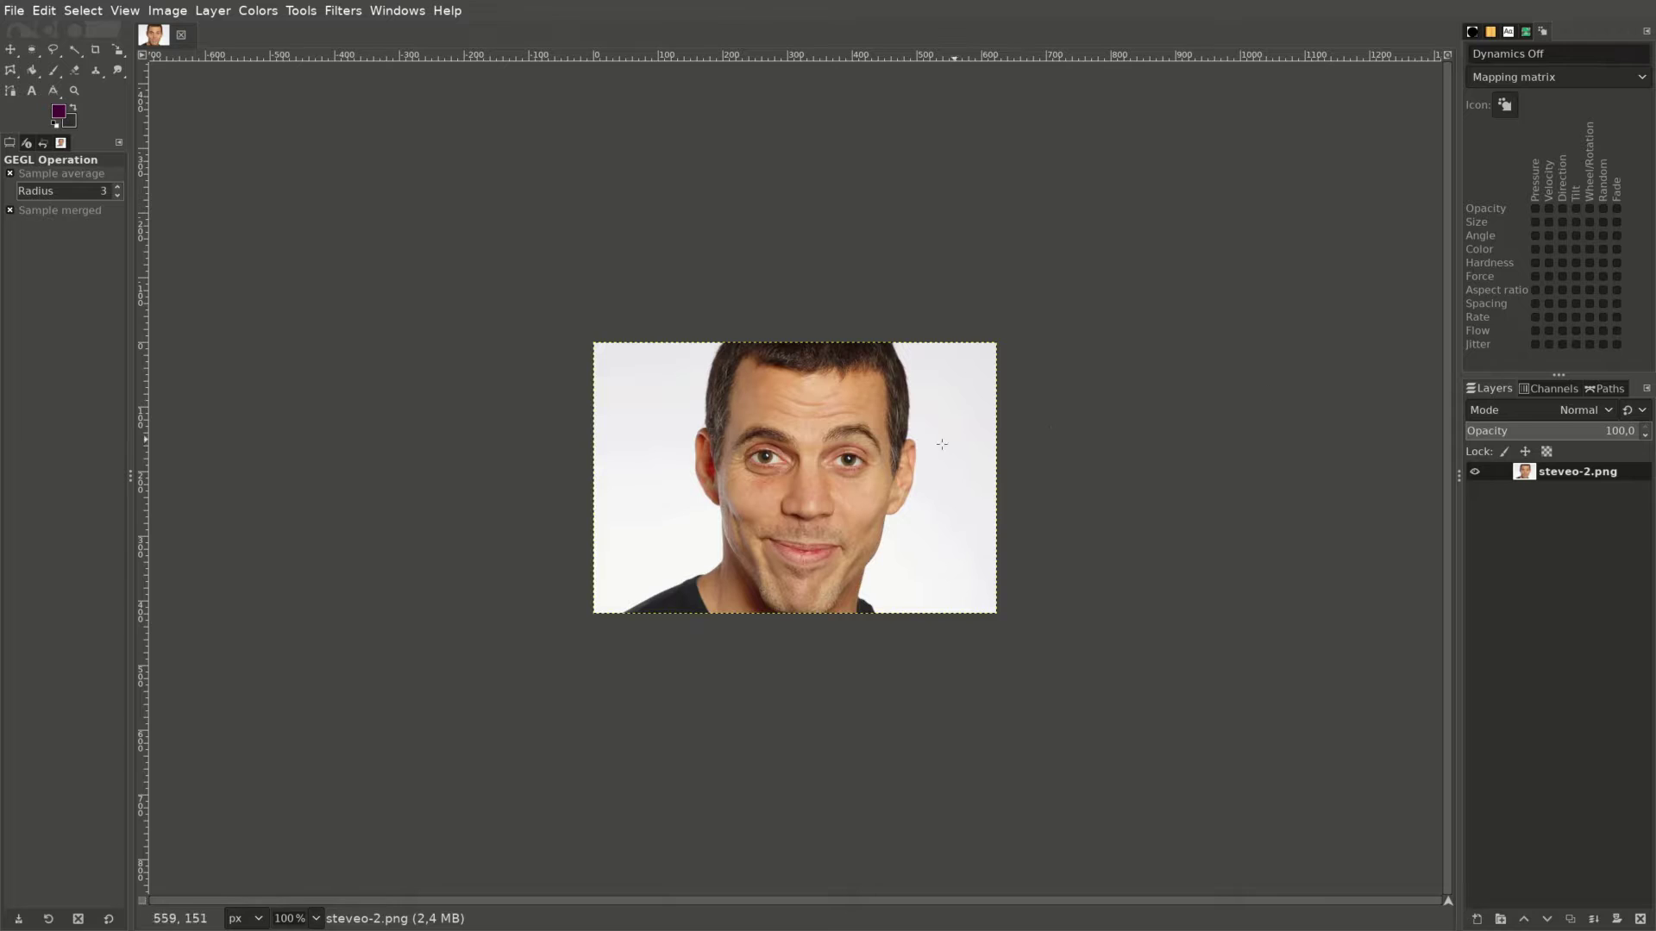
Step: In GIMP, sharpen steveo-2.png with Unsharp Mask, using an amount of 0.695 and a slightly larger radius
scroll(863, 483, up, 2)
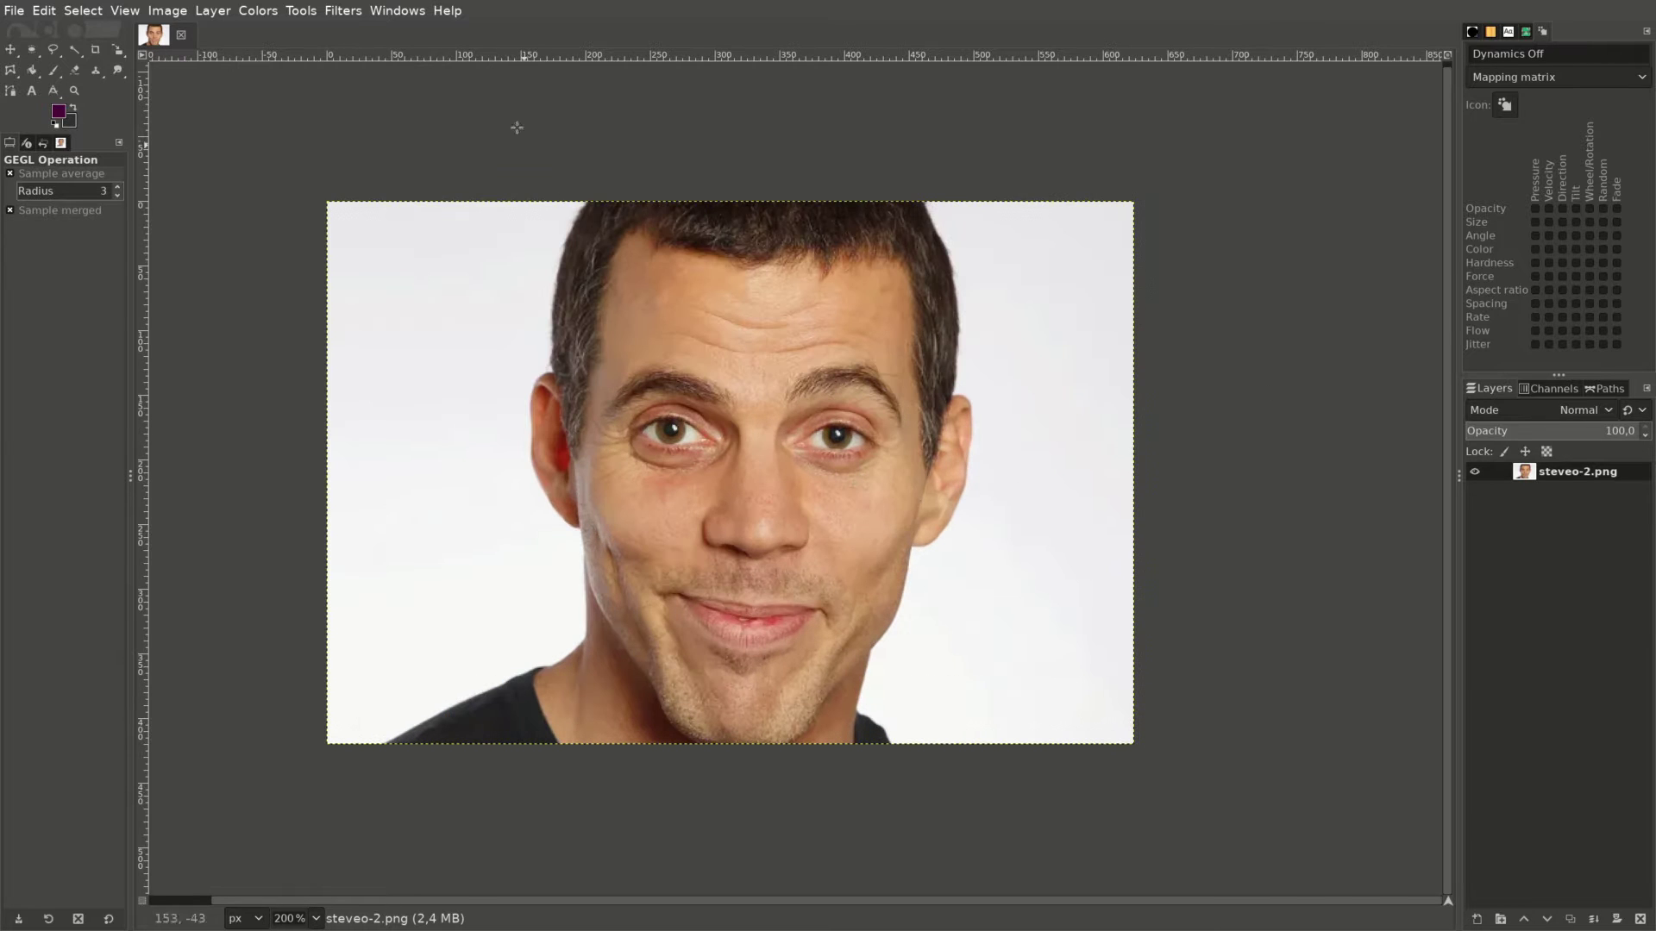
click(343, 10)
mouse_move(483, 144)
click(736, 270)
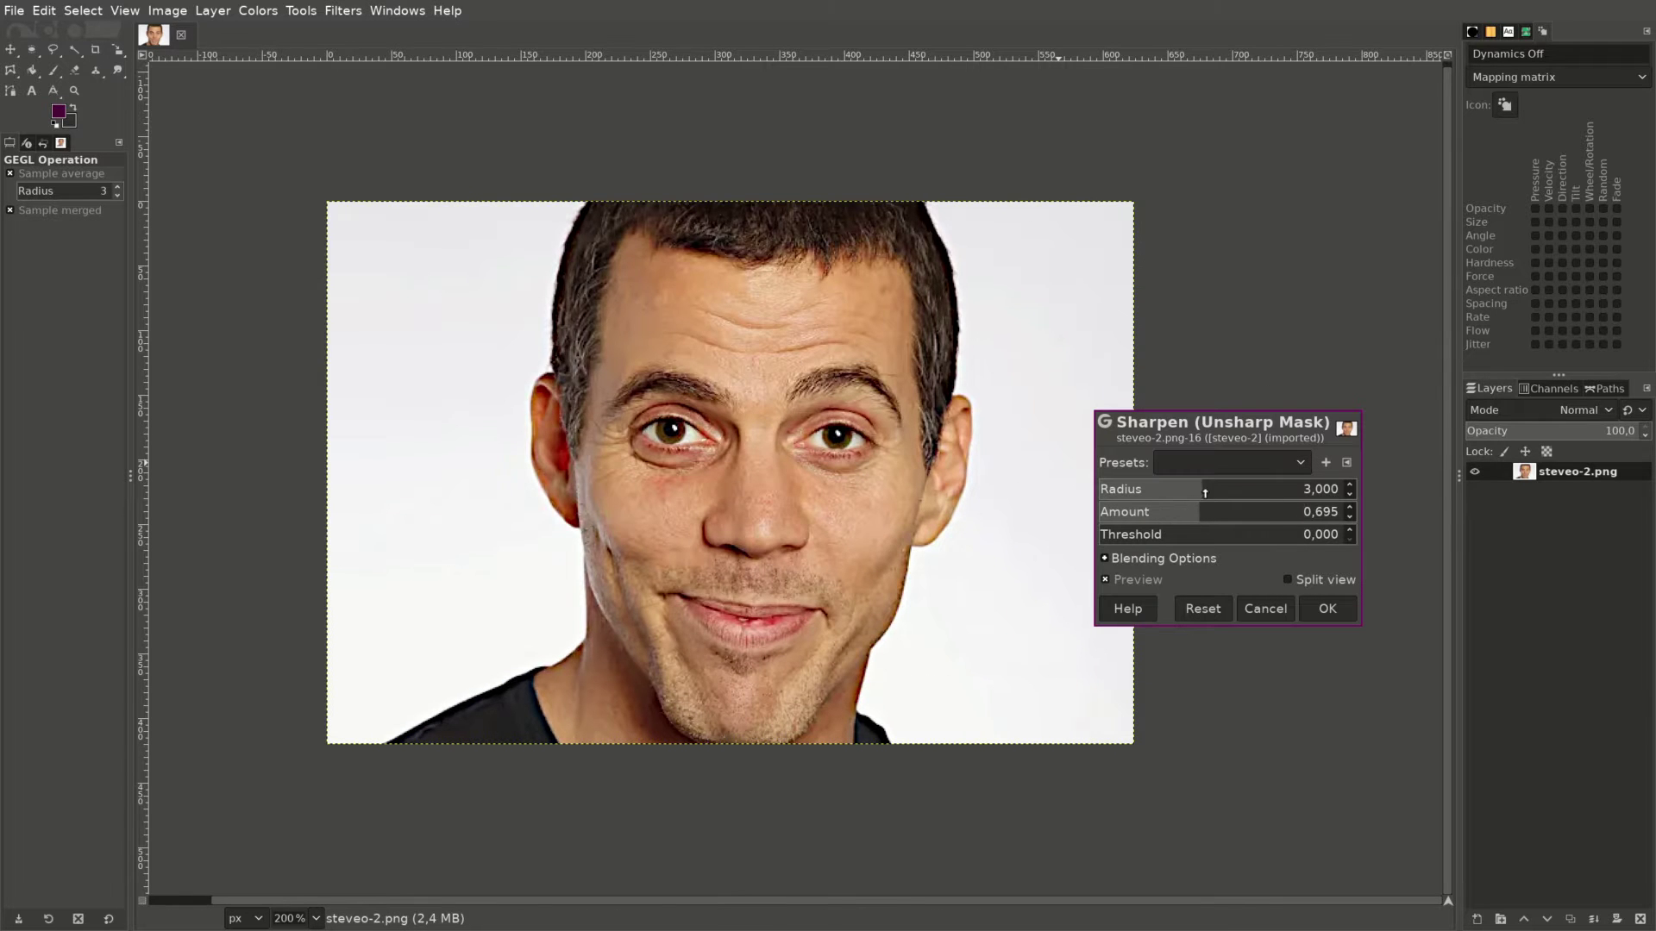
drag(1205, 492, 1227, 490)
click(1312, 607)
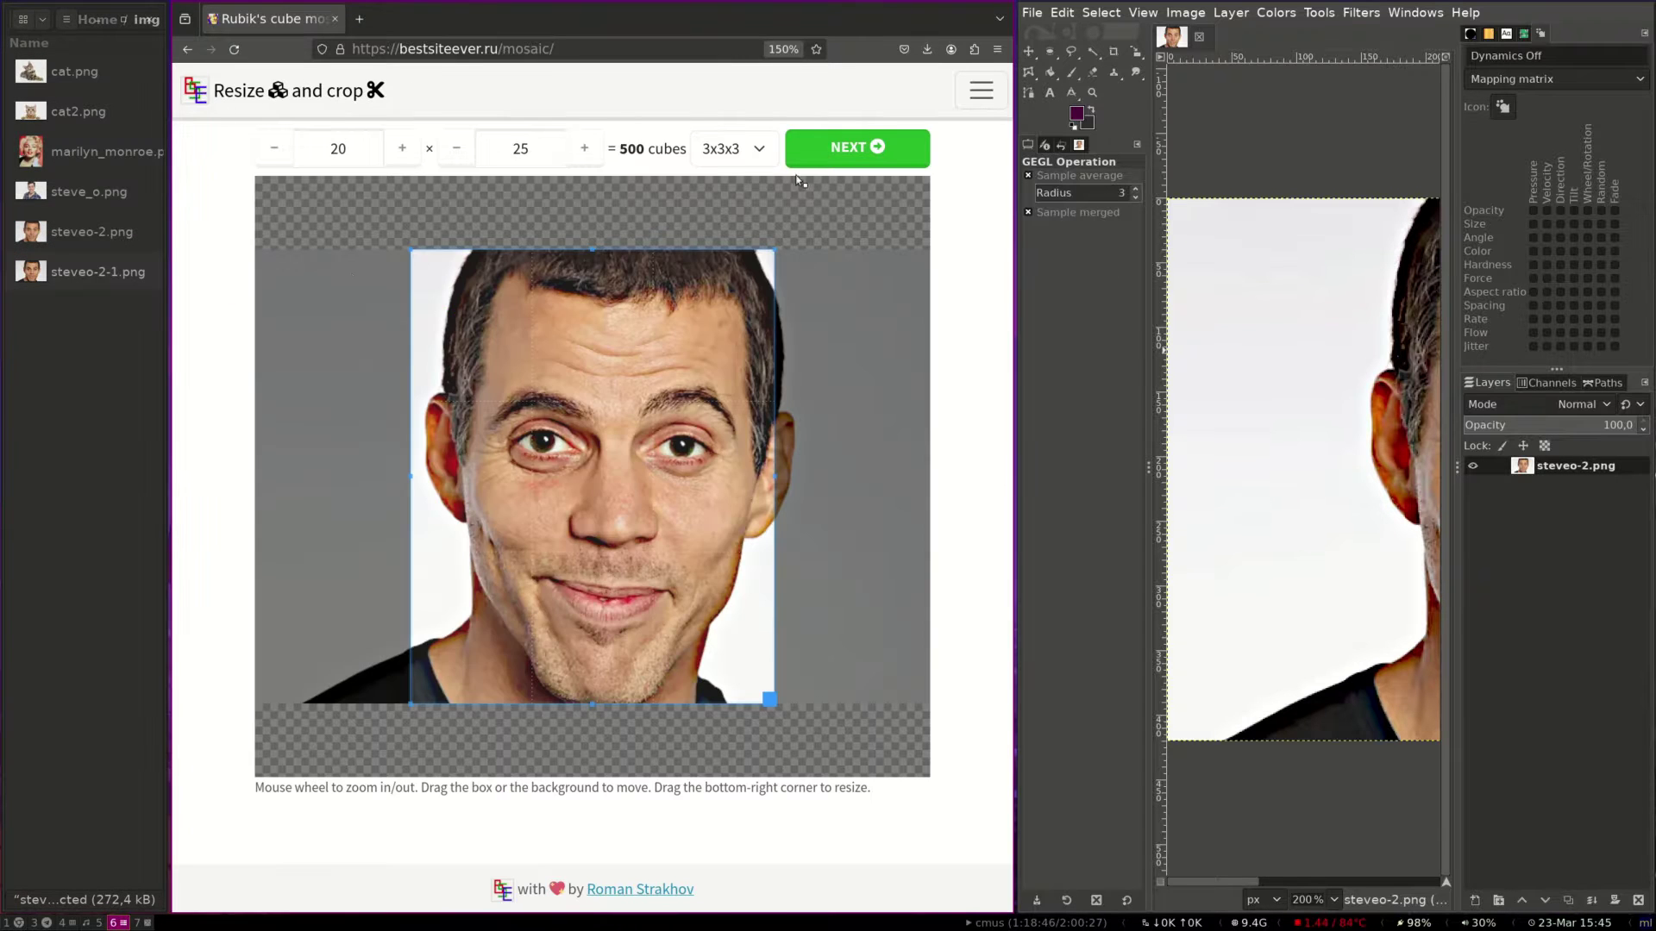
Step: Switch to the mosaic builder in the browser and accept the 20 × 25 cube crop of the sharpened portrait
click(843, 156)
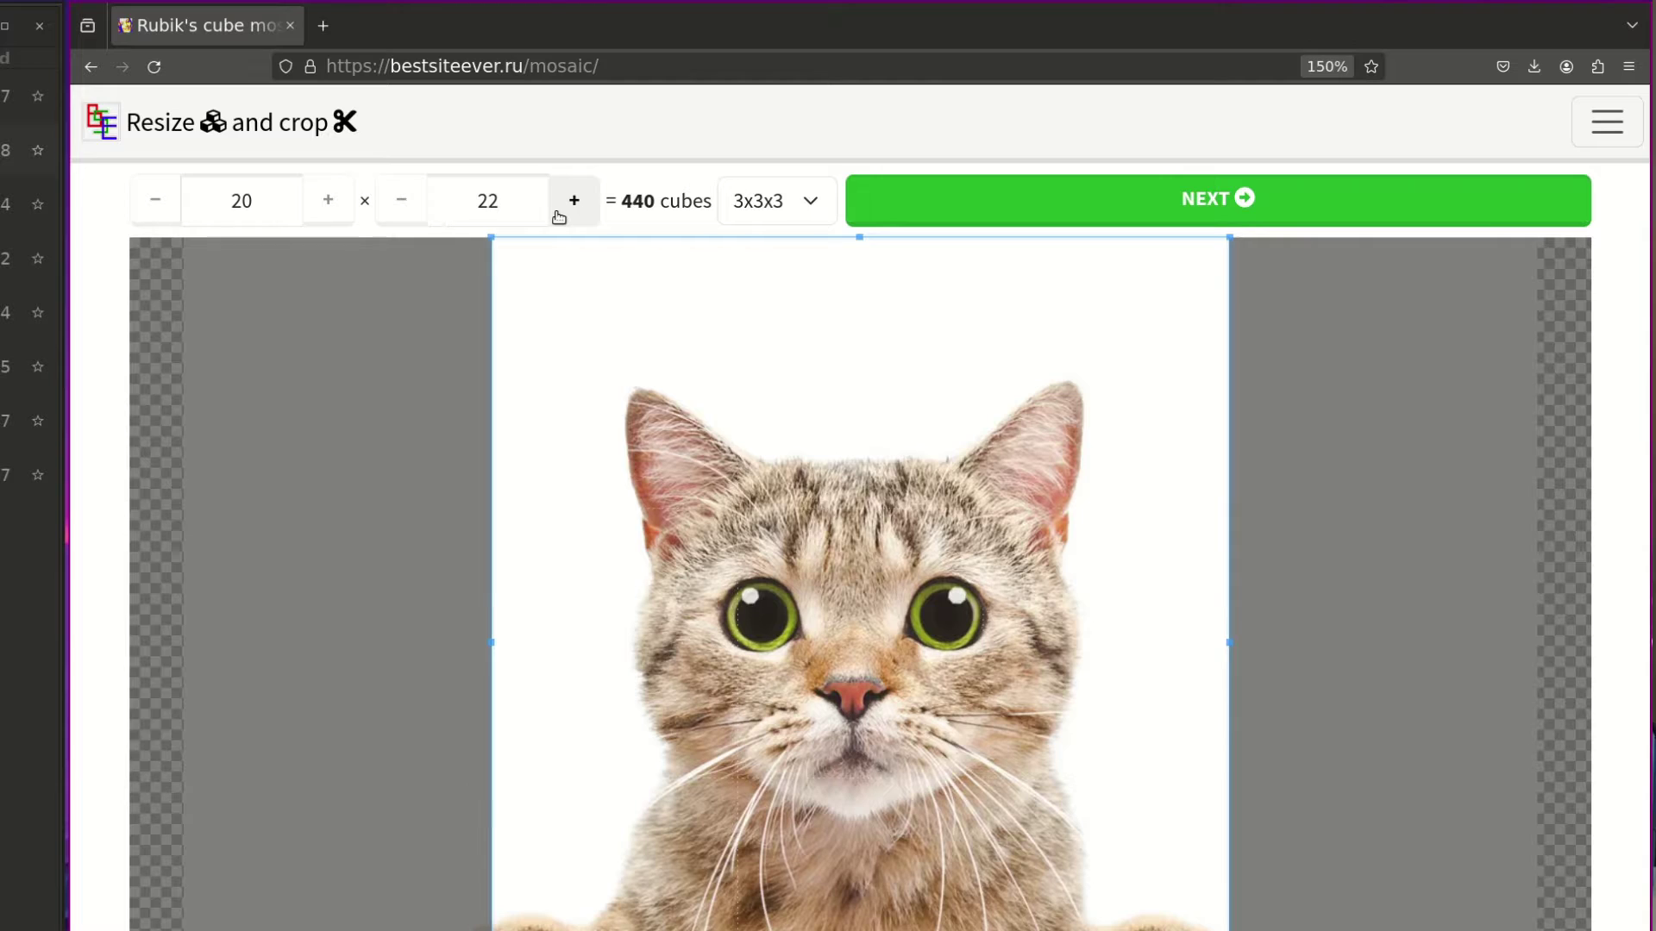
Step: Change the cat mosaic's grid to 17 × 23 cubes, enlarge the image slightly, and widen the grid again
click(151, 216)
click(137, 214)
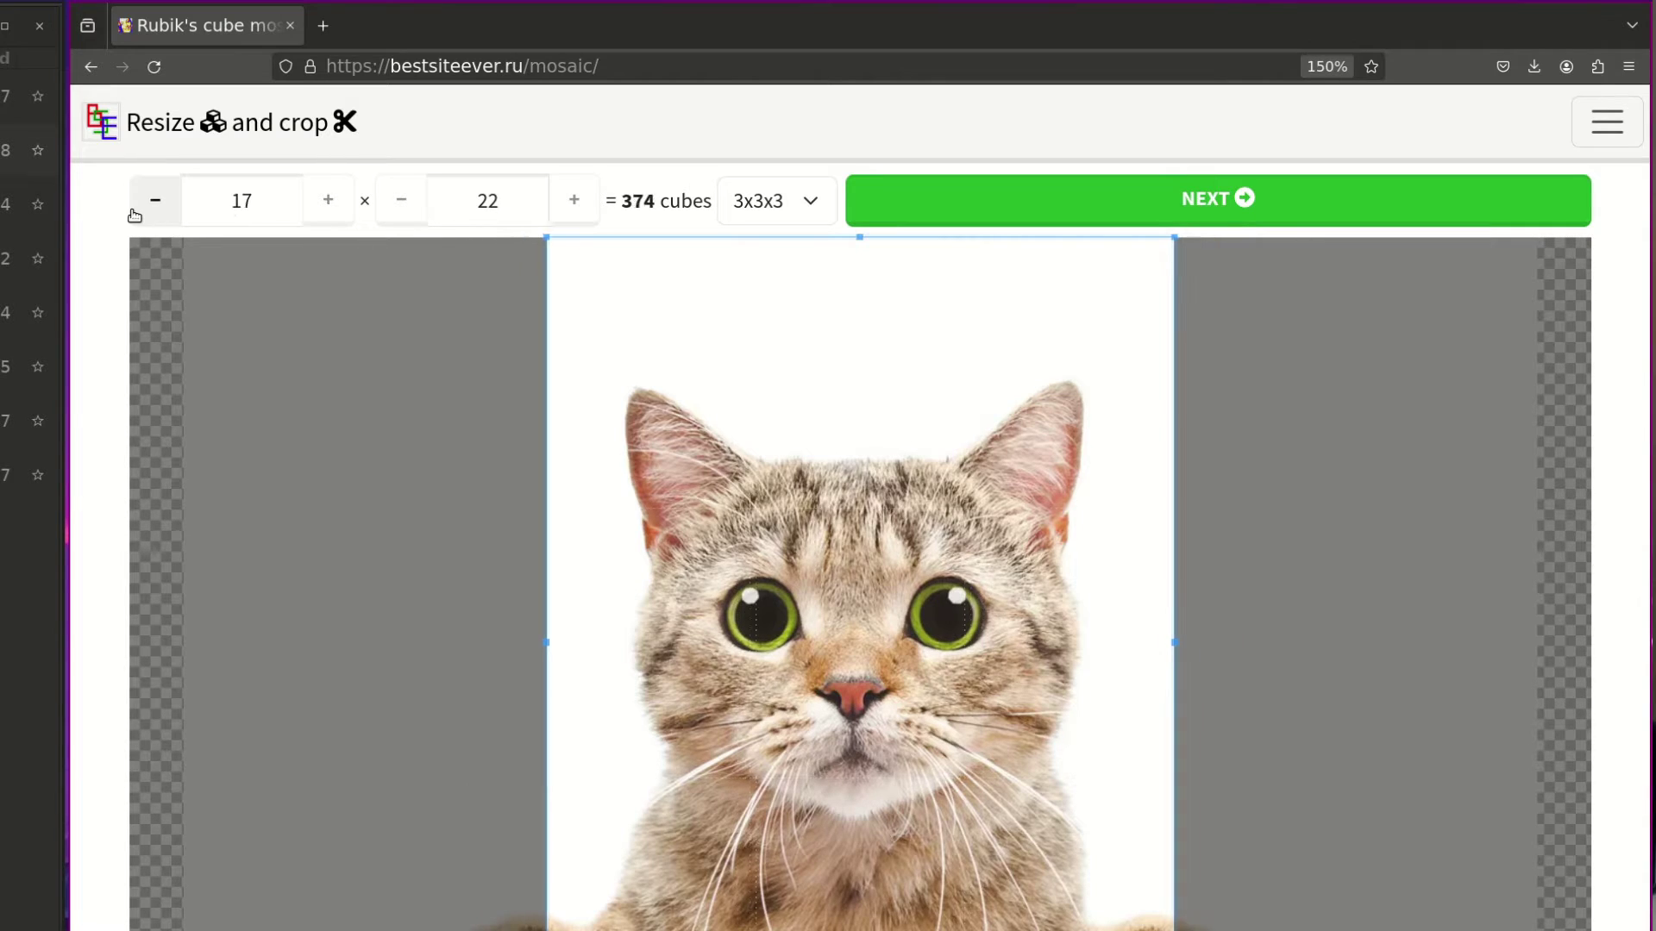
click(559, 205)
scroll(1002, 581, up, 2)
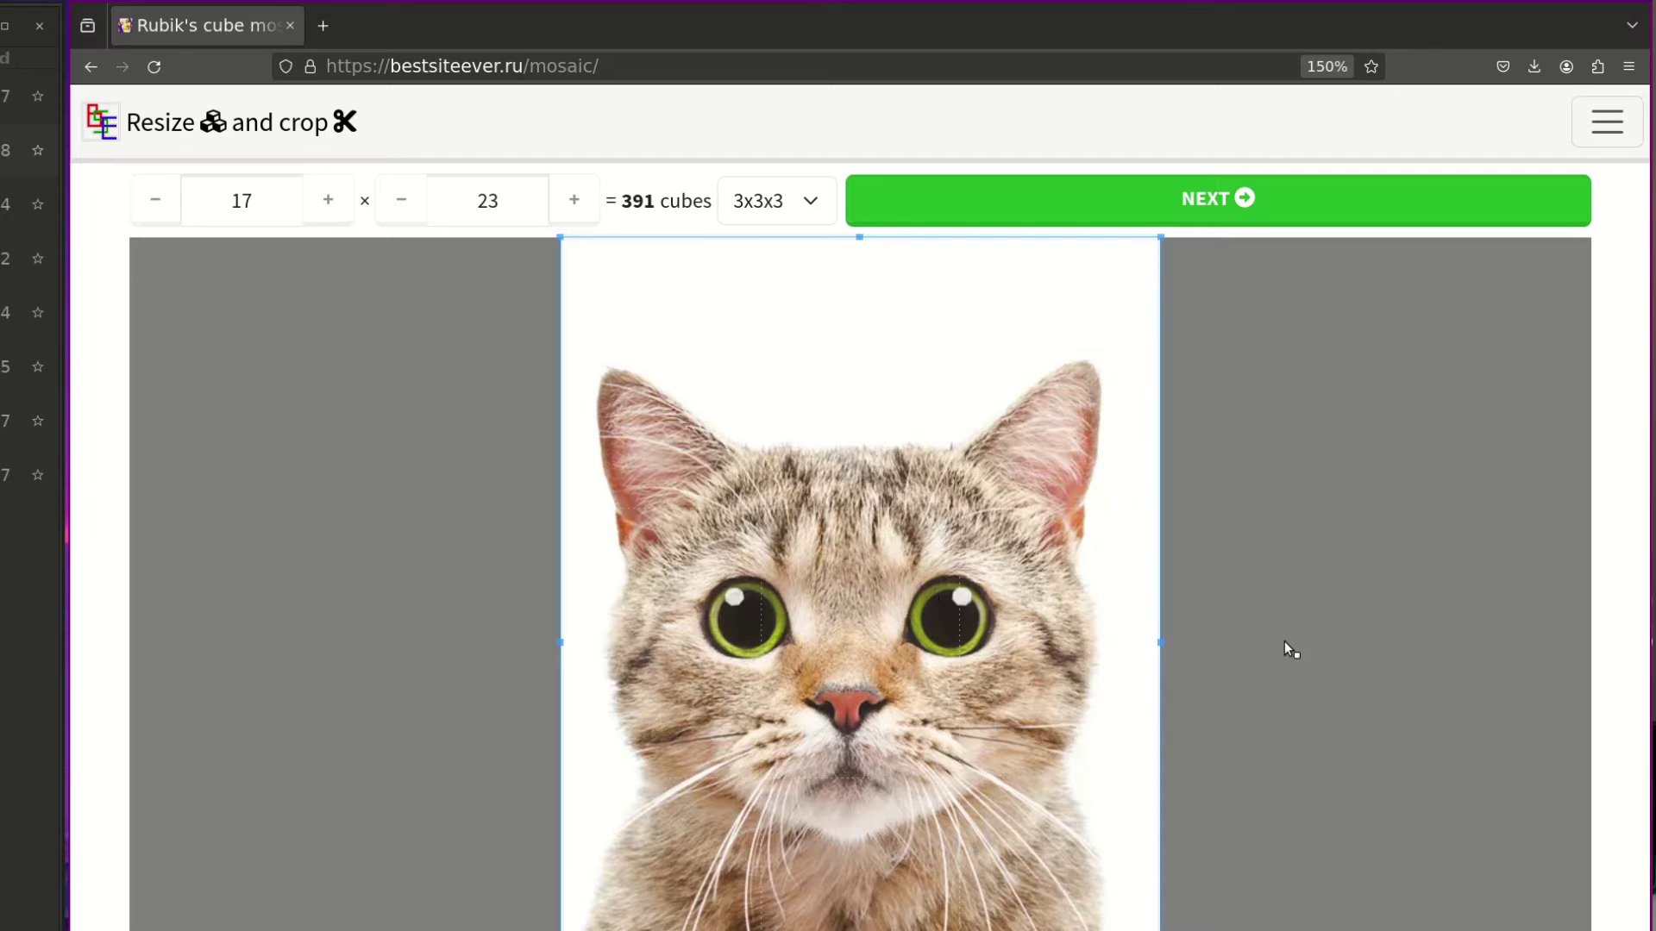
click(330, 204)
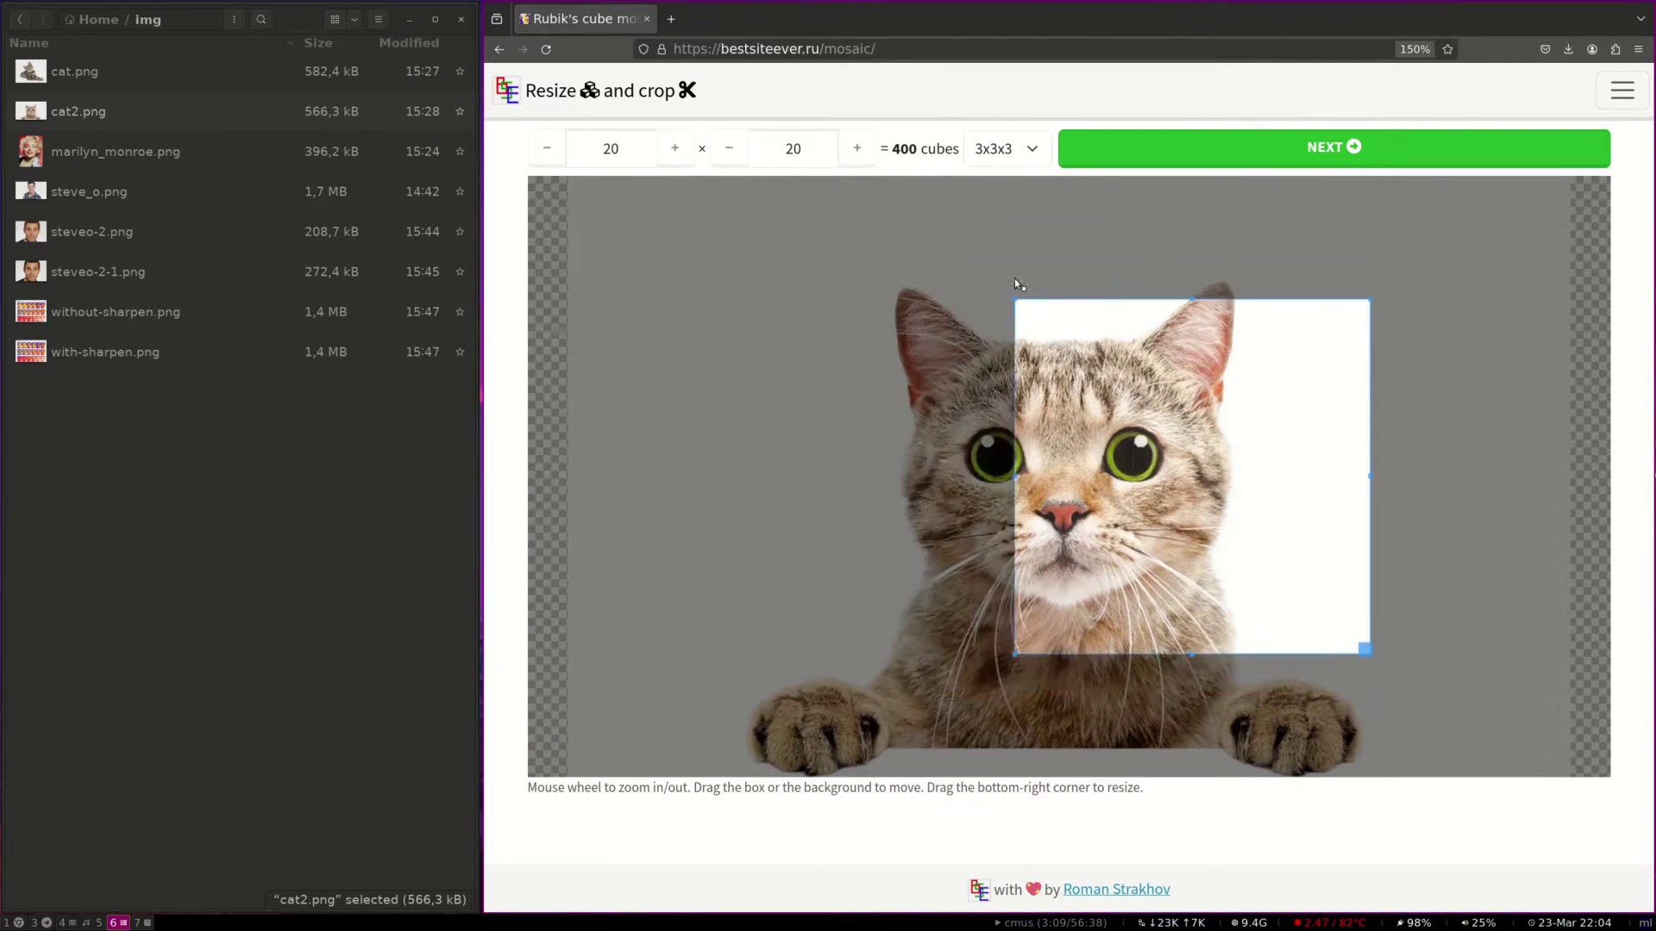
Step: Reposition the cat image relative to the 20 × 20 cube crop box and increase the grid's height
drag(1014, 278, 1091, 201)
click(840, 164)
click(841, 164)
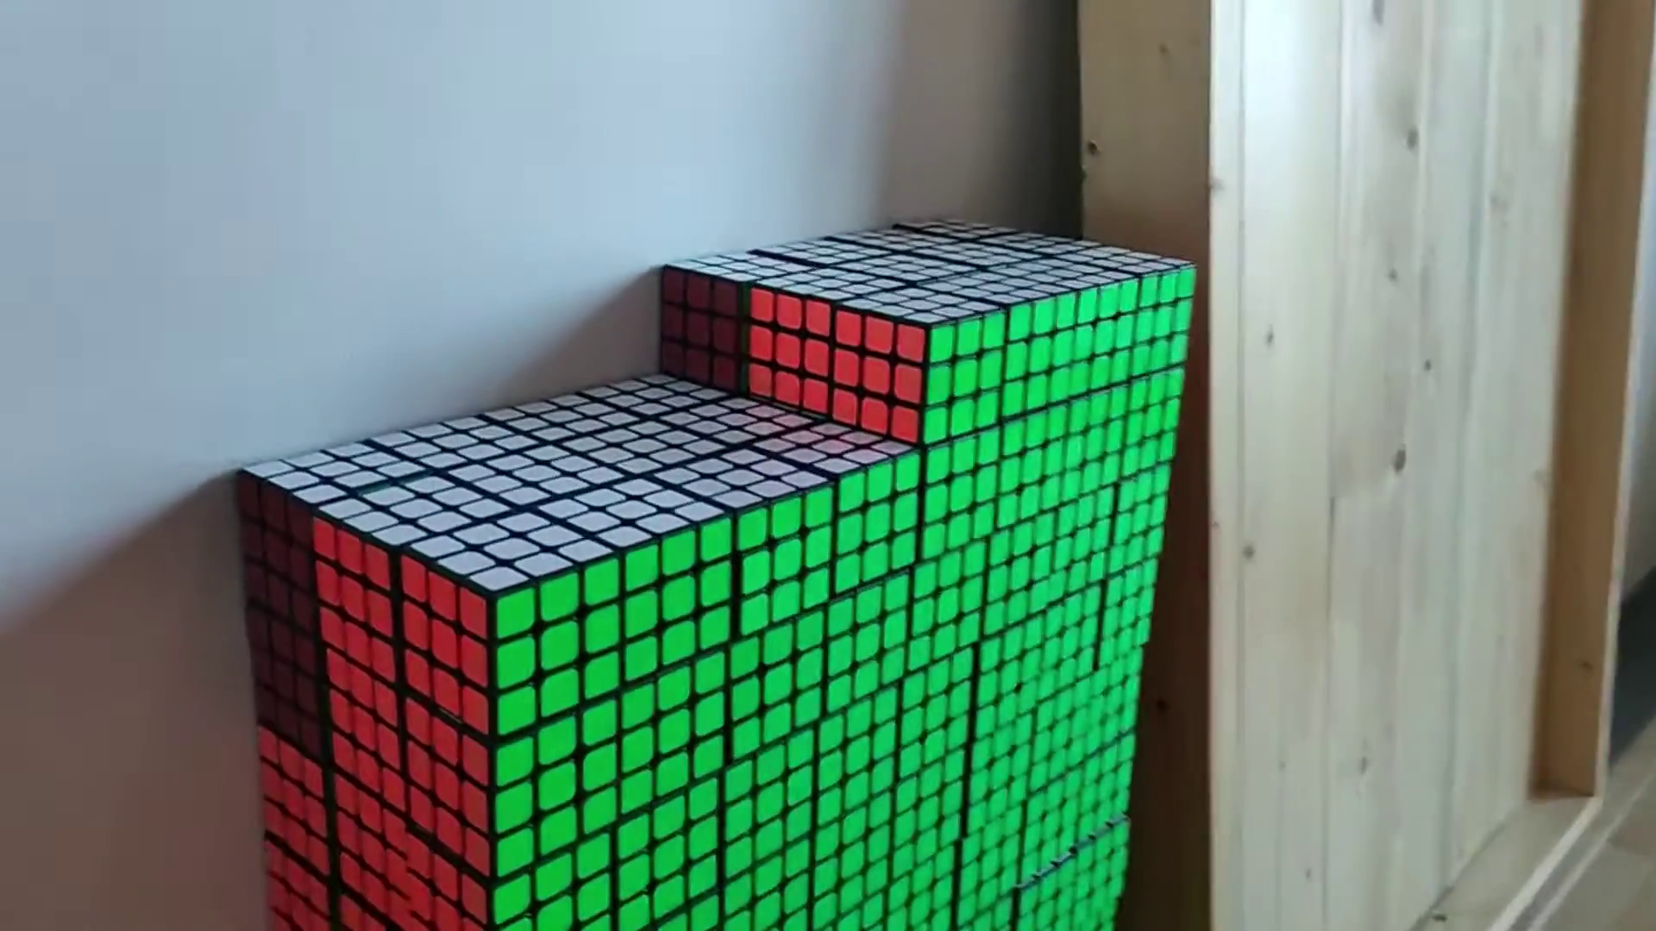
Step: Highlight the total cube count, set the cat mosaic's grid to 20 × 20 cubes, and accept the crop
drag(587, 208, 604, 207)
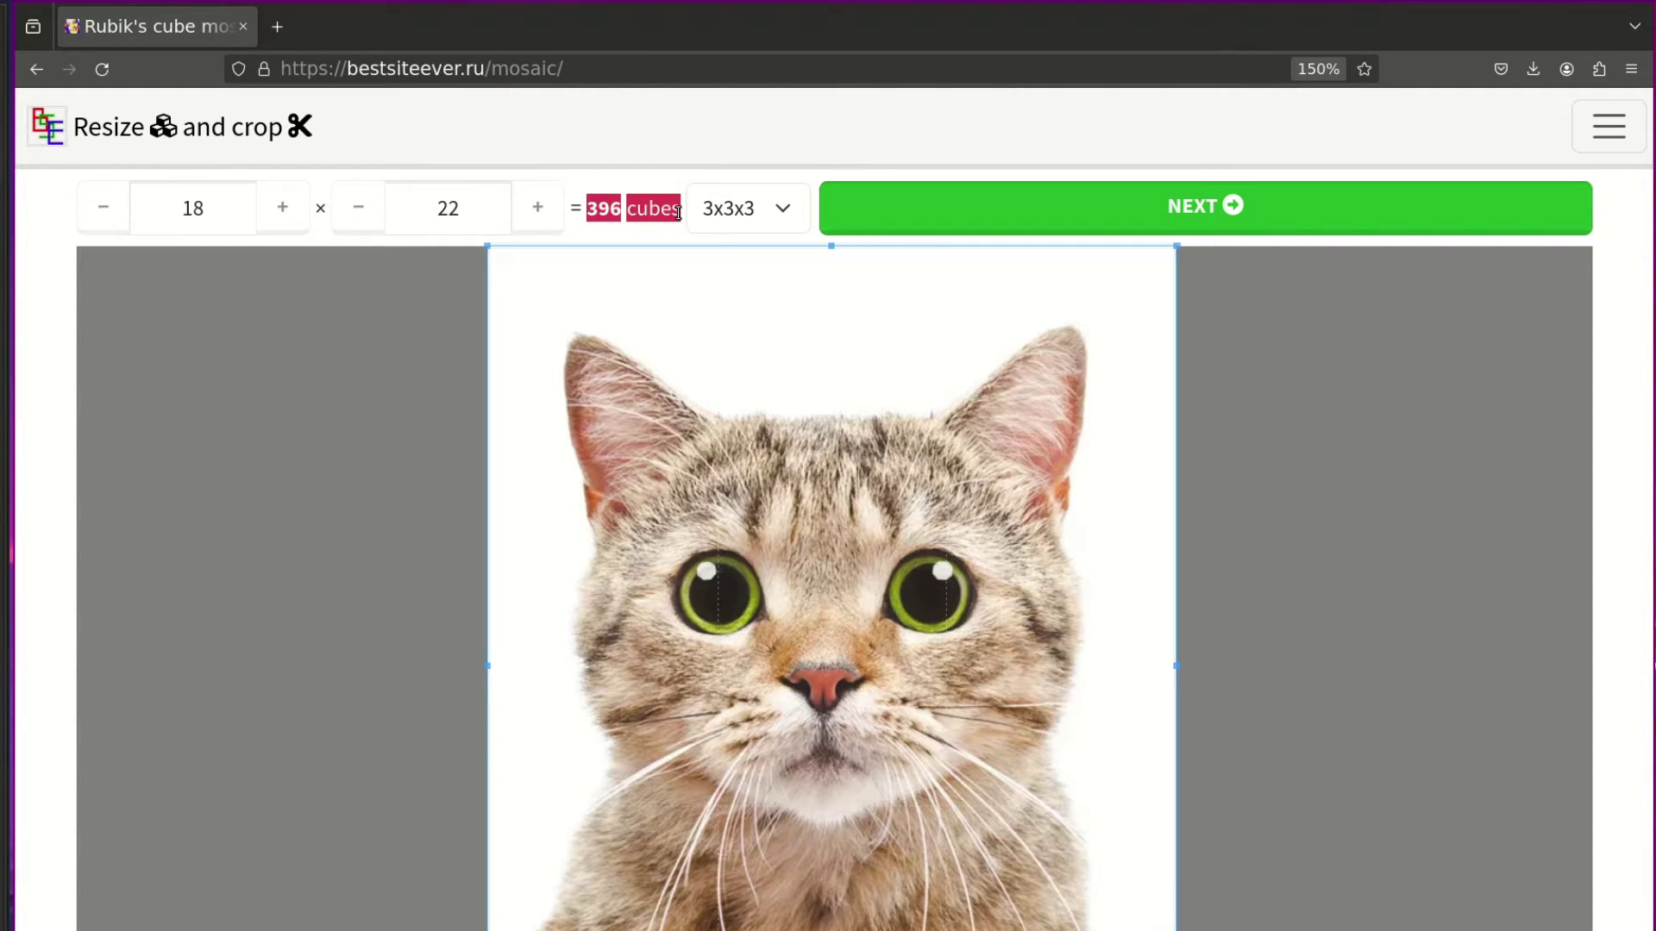
click(103, 208)
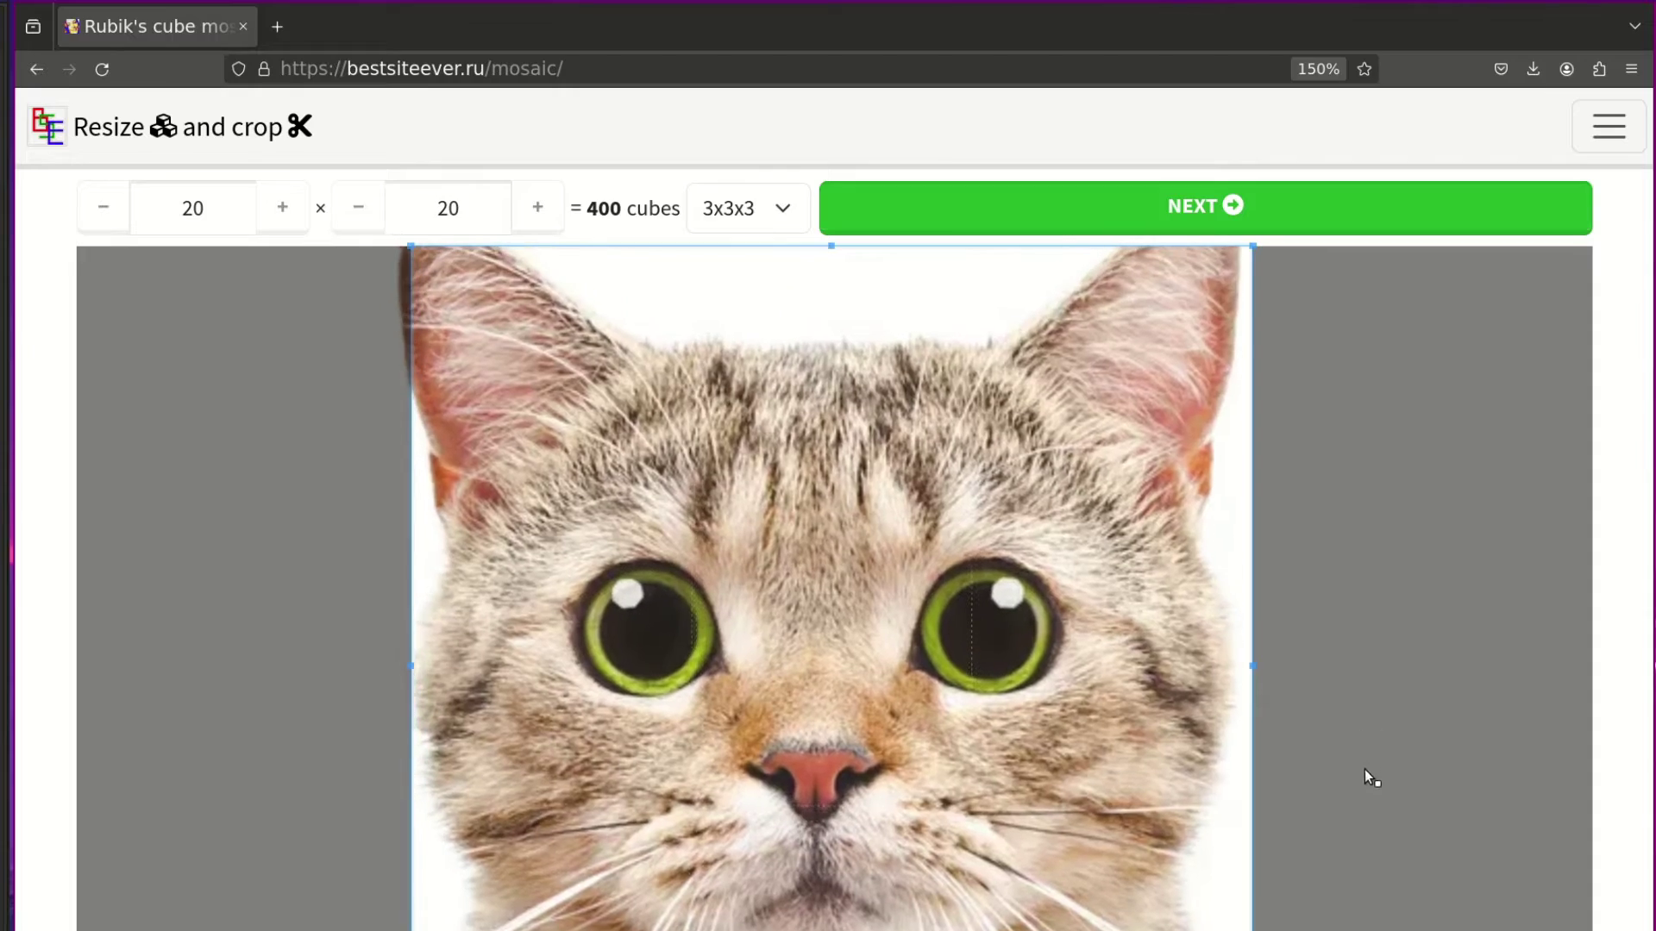
click(1203, 207)
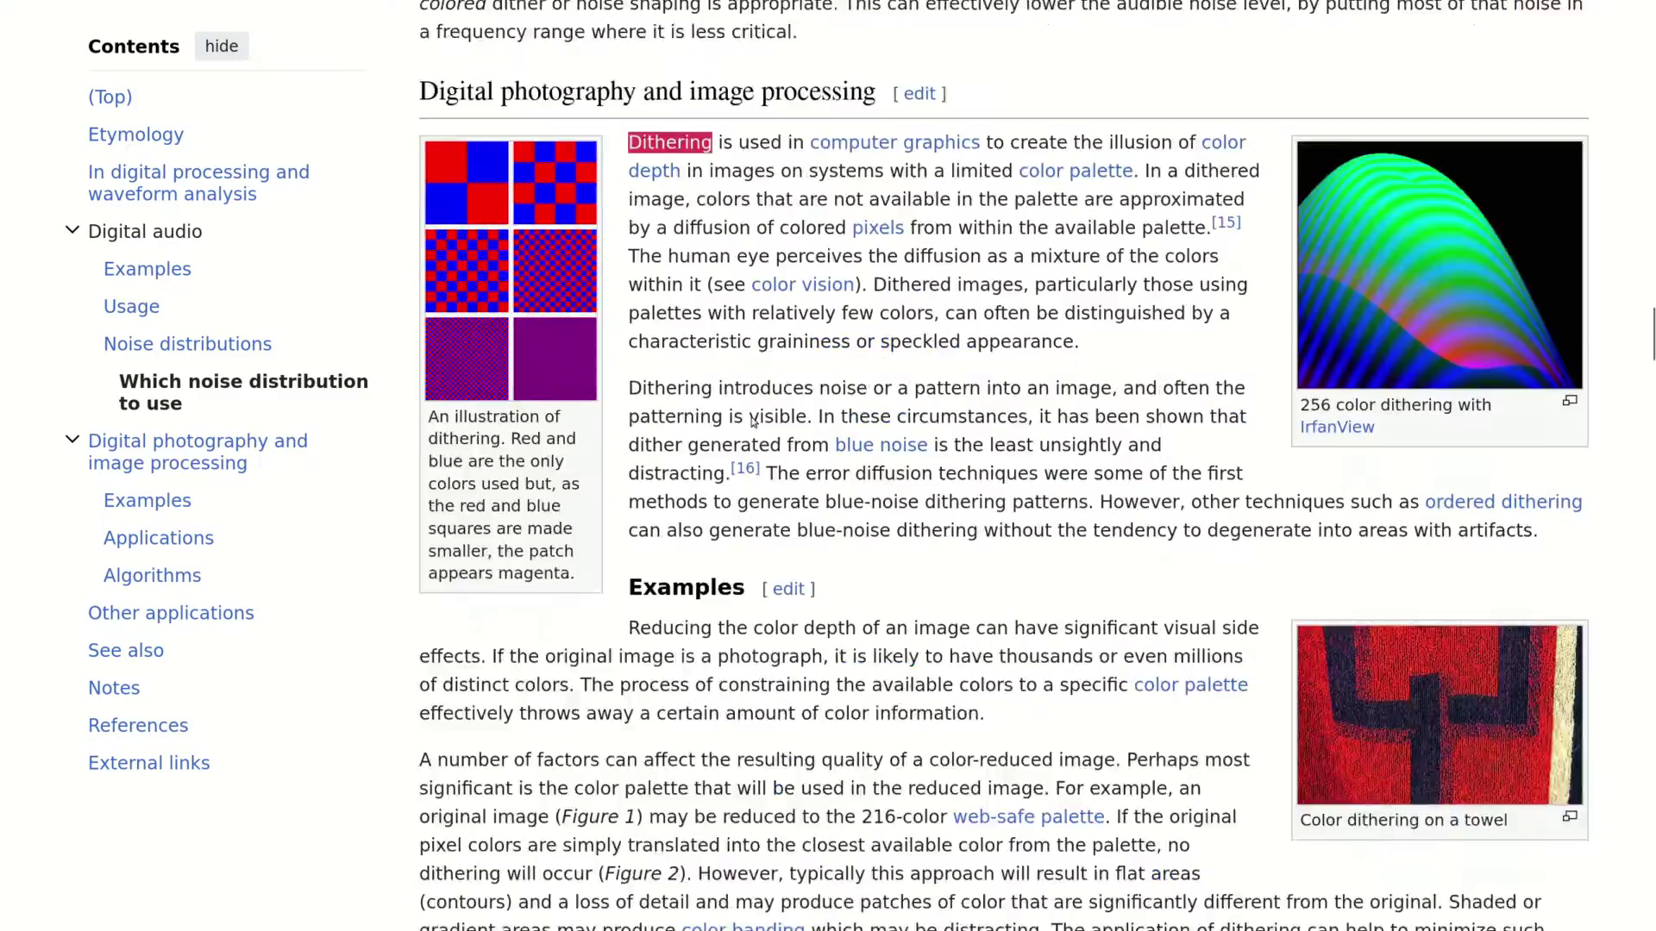
Step: Read the article's section on dithering in digital photography and image processing
scroll(752, 418, down, 6)
scroll(752, 417, down, 10)
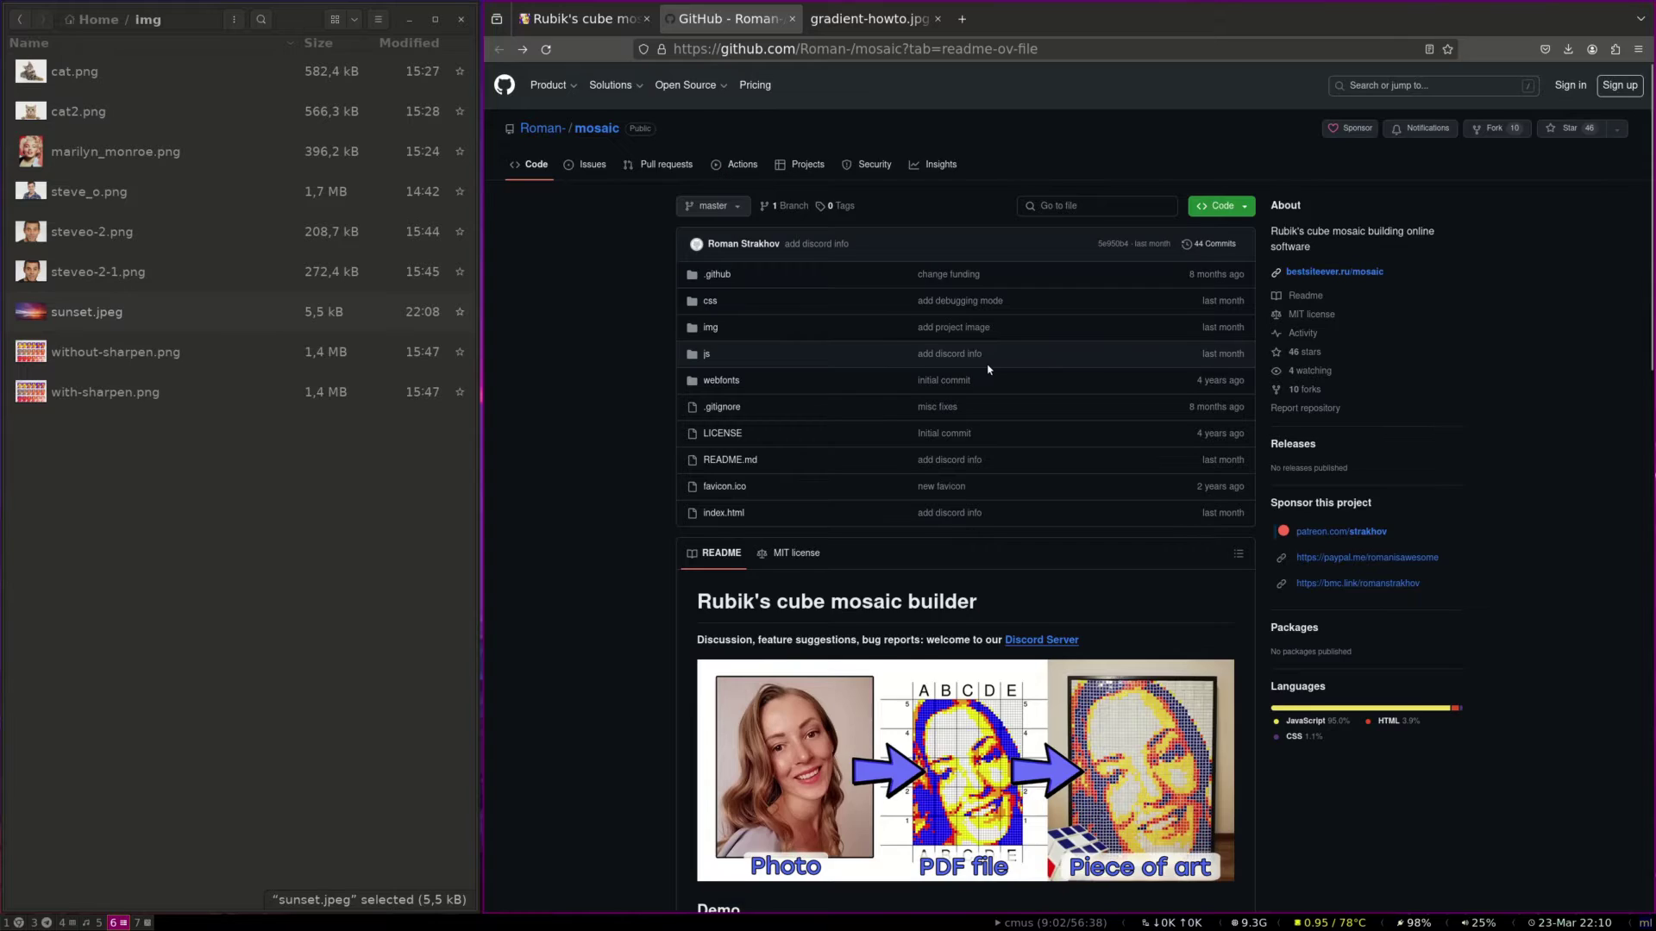
Step: Look through the mosaic builder's GitHub repository page and reload the dither.js demo page
scroll(989, 372, down, 4)
scroll(989, 372, down, 15)
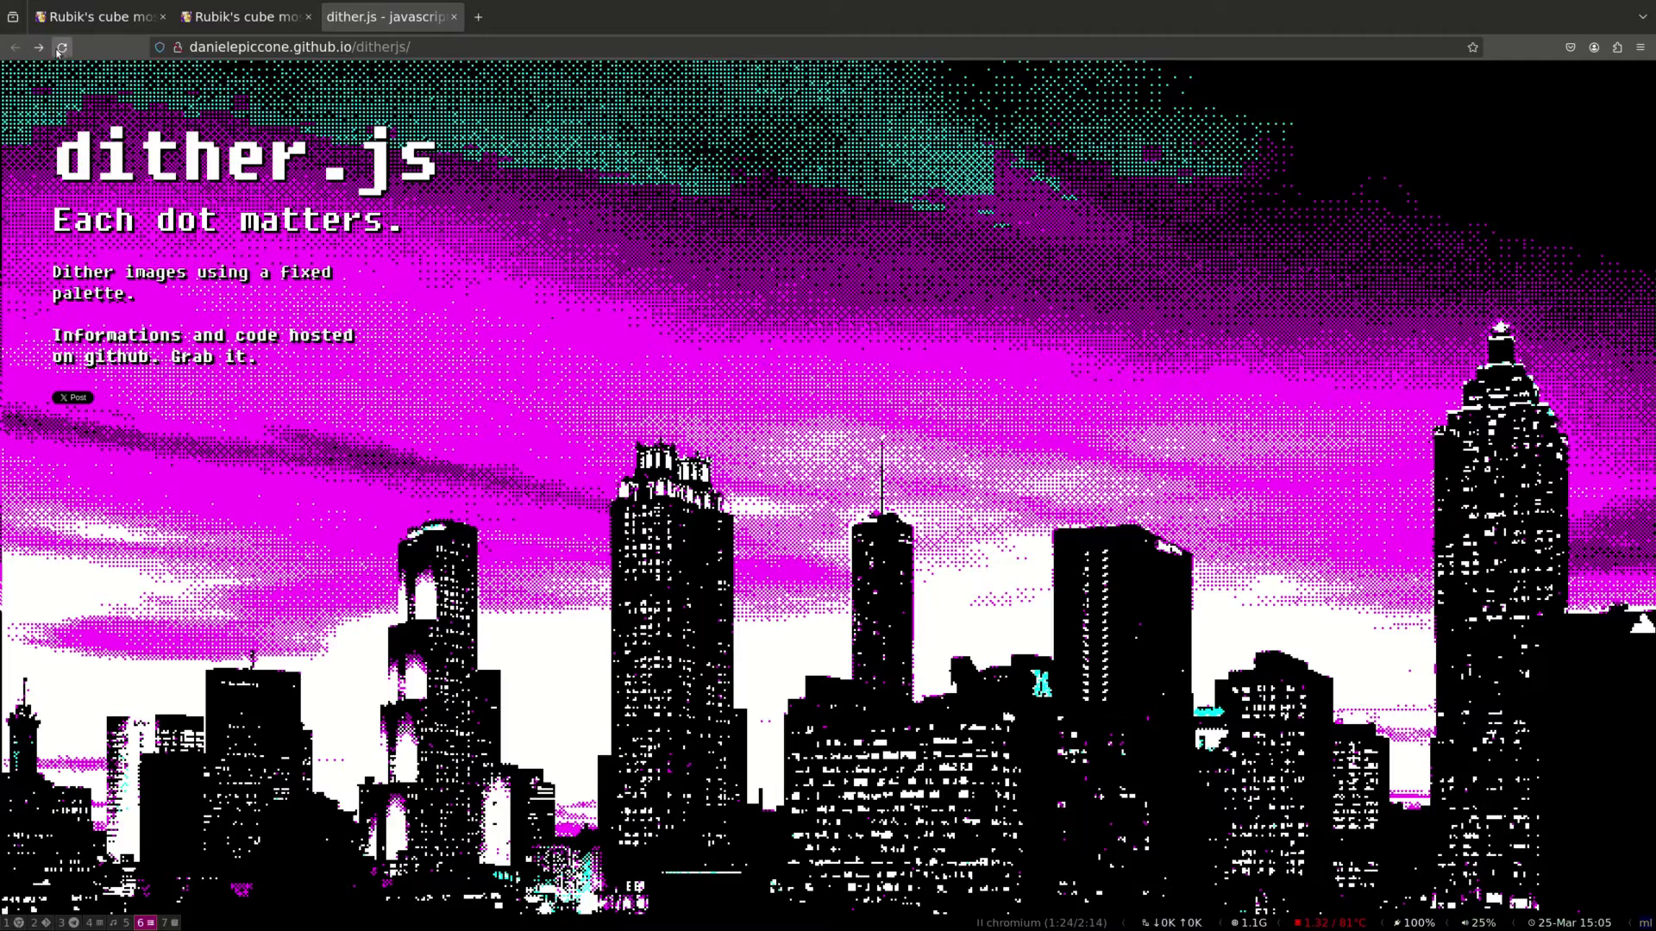
click(61, 48)
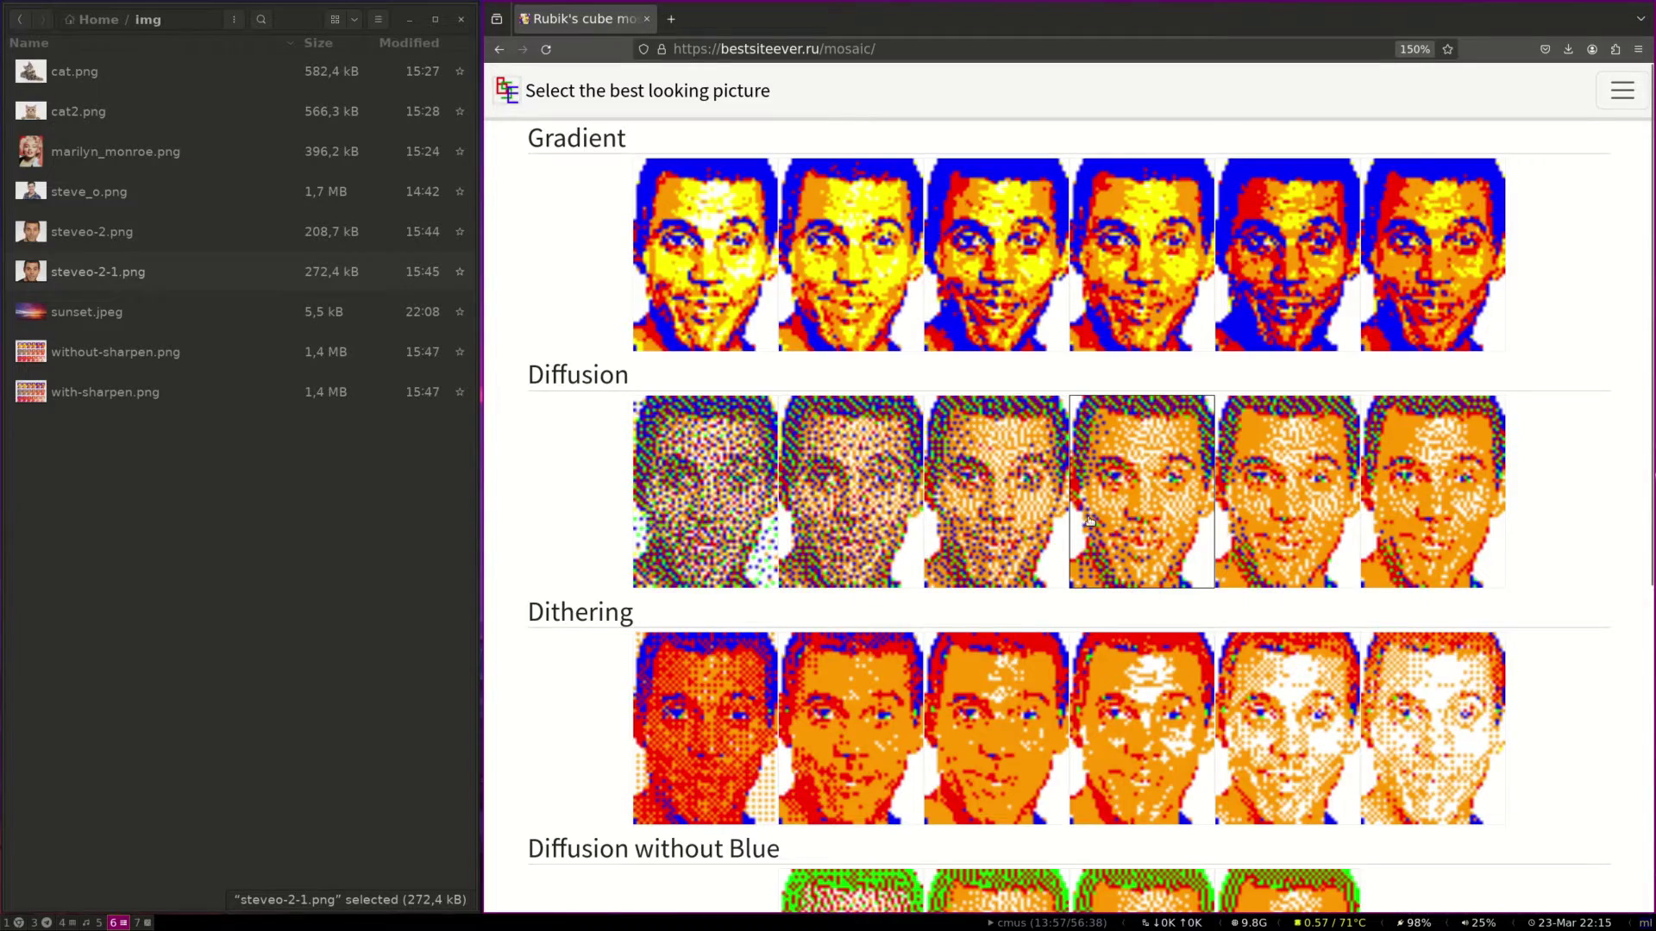
Step: Choose the third Diffusion picture and its second Diffusion with Blue variant, then blur the mosaic preview
click(992, 484)
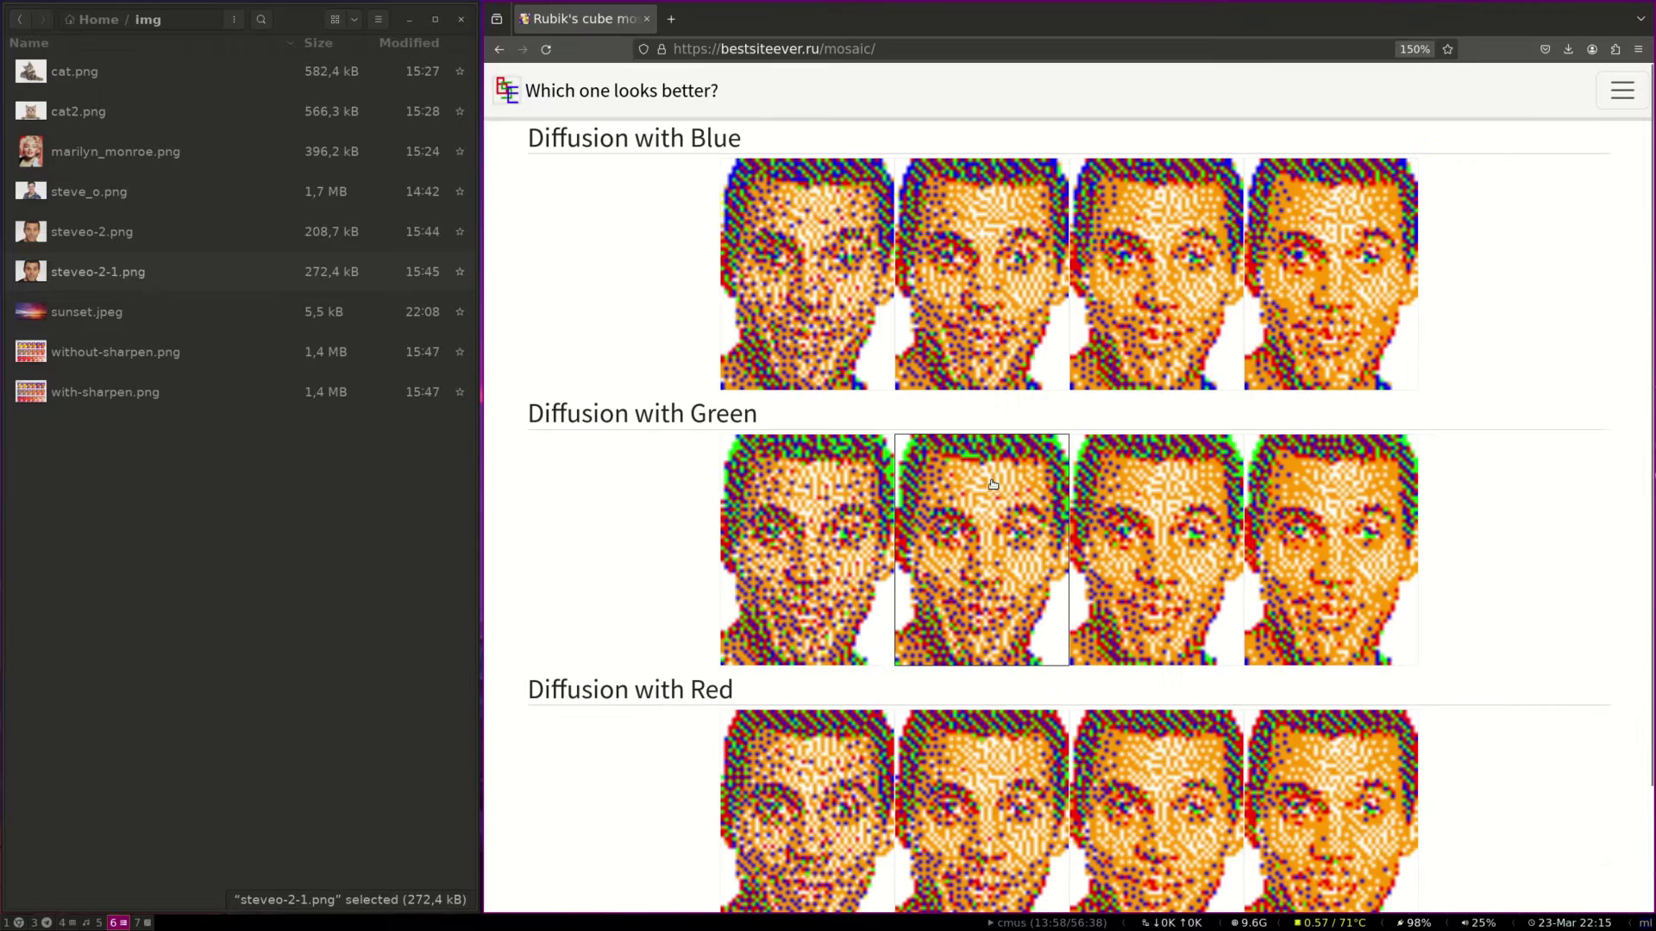
click(992, 361)
click(1377, 426)
click(1389, 531)
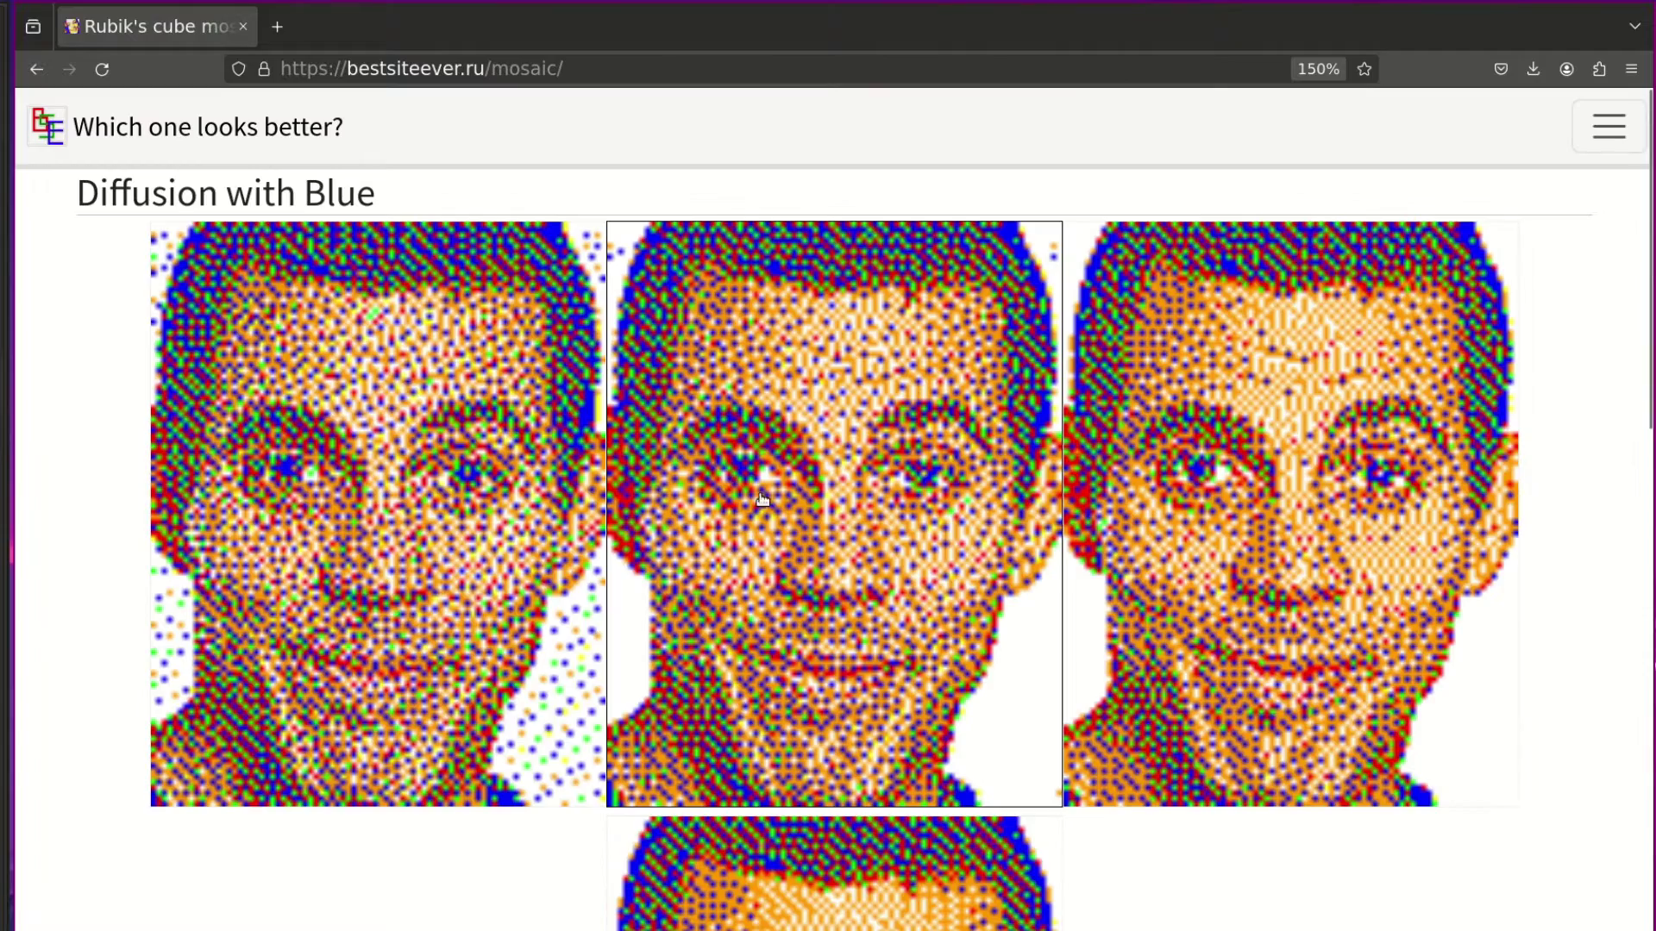
Step: Choose the second Diffusion with Blue variant for the 1008-cube portrait and blur its preview
click(802, 502)
click(1368, 595)
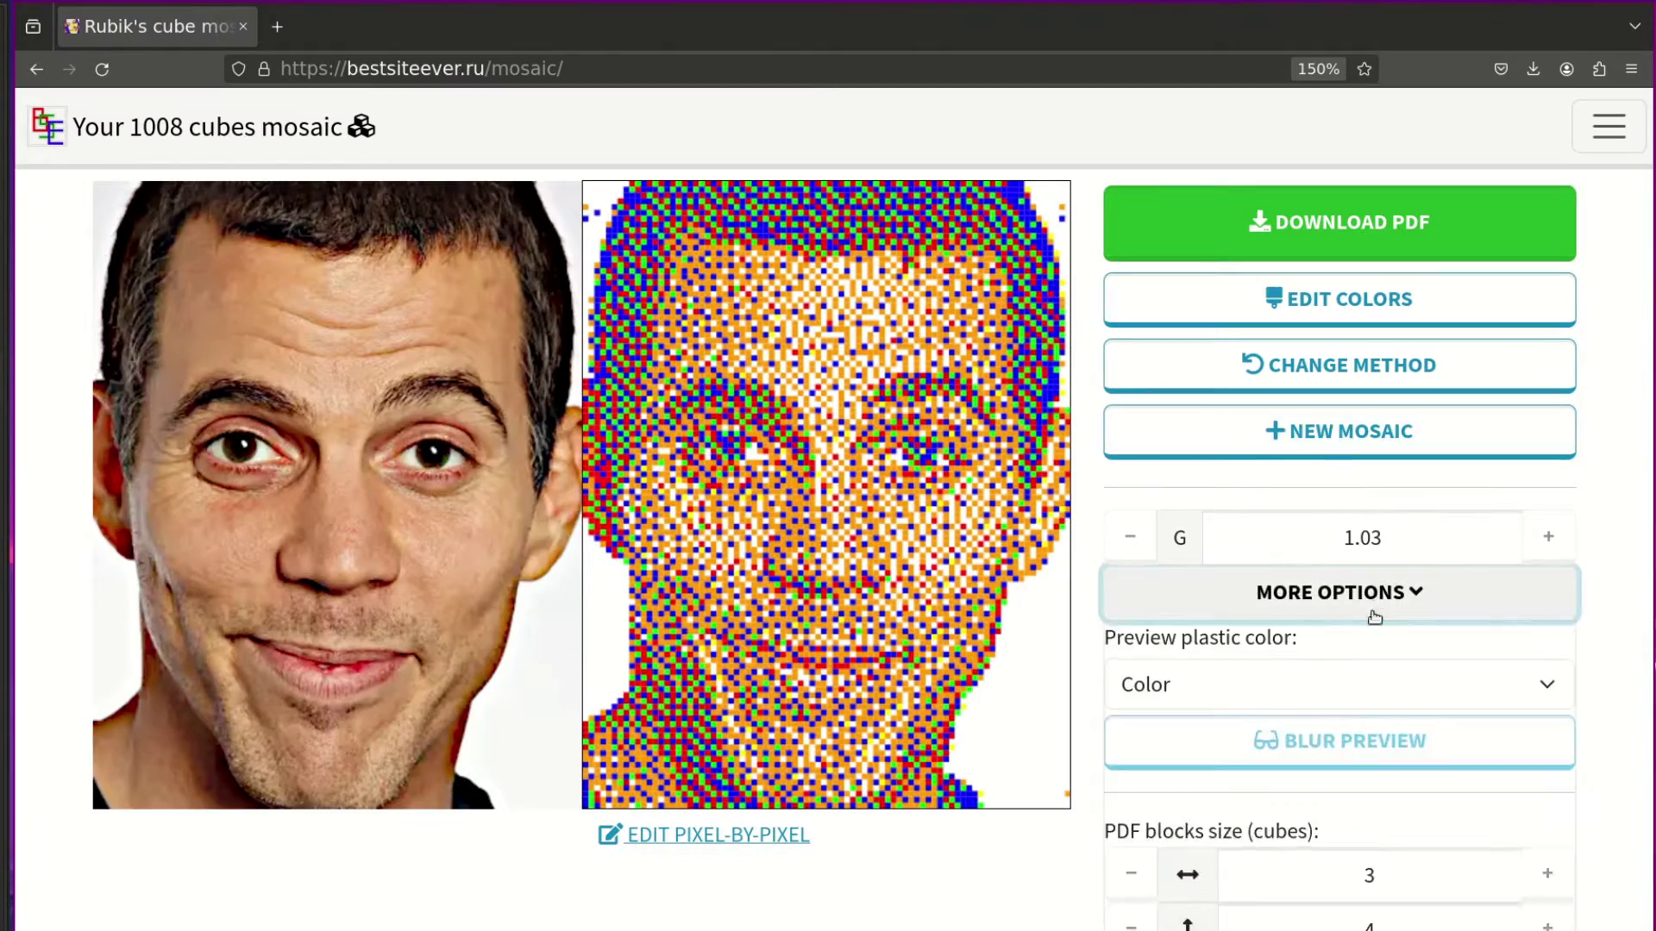
click(1325, 745)
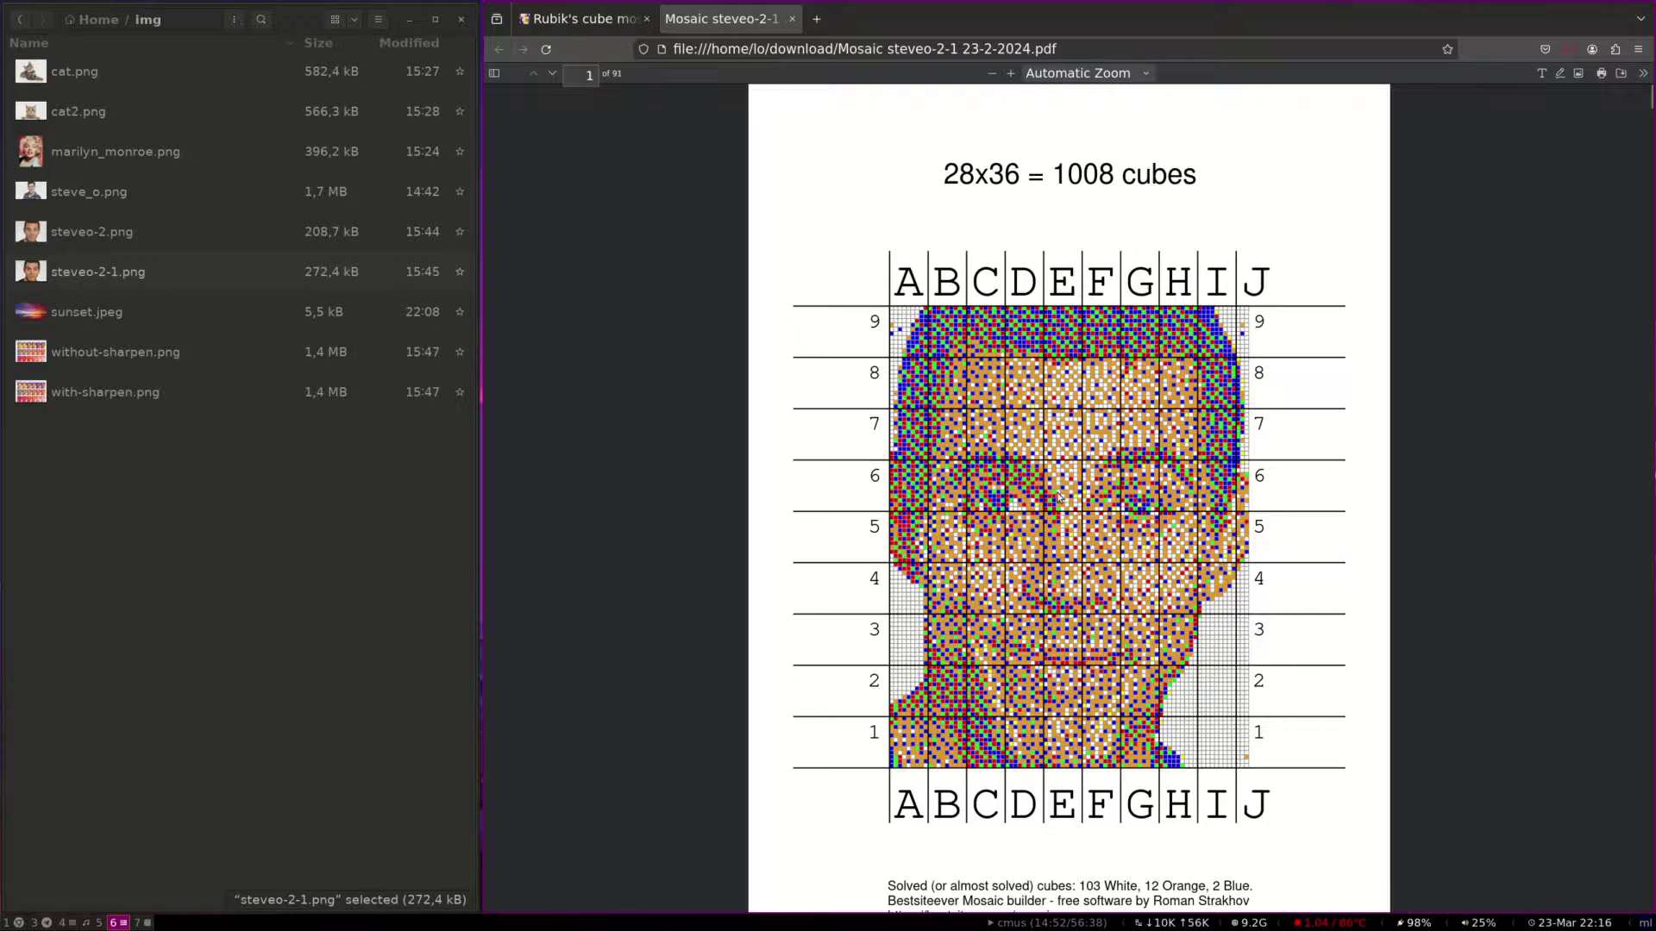
Step: Look through the generated PDF instructions for the 28 × 36 cube mosaic
scroll(1276, 536, down, 10)
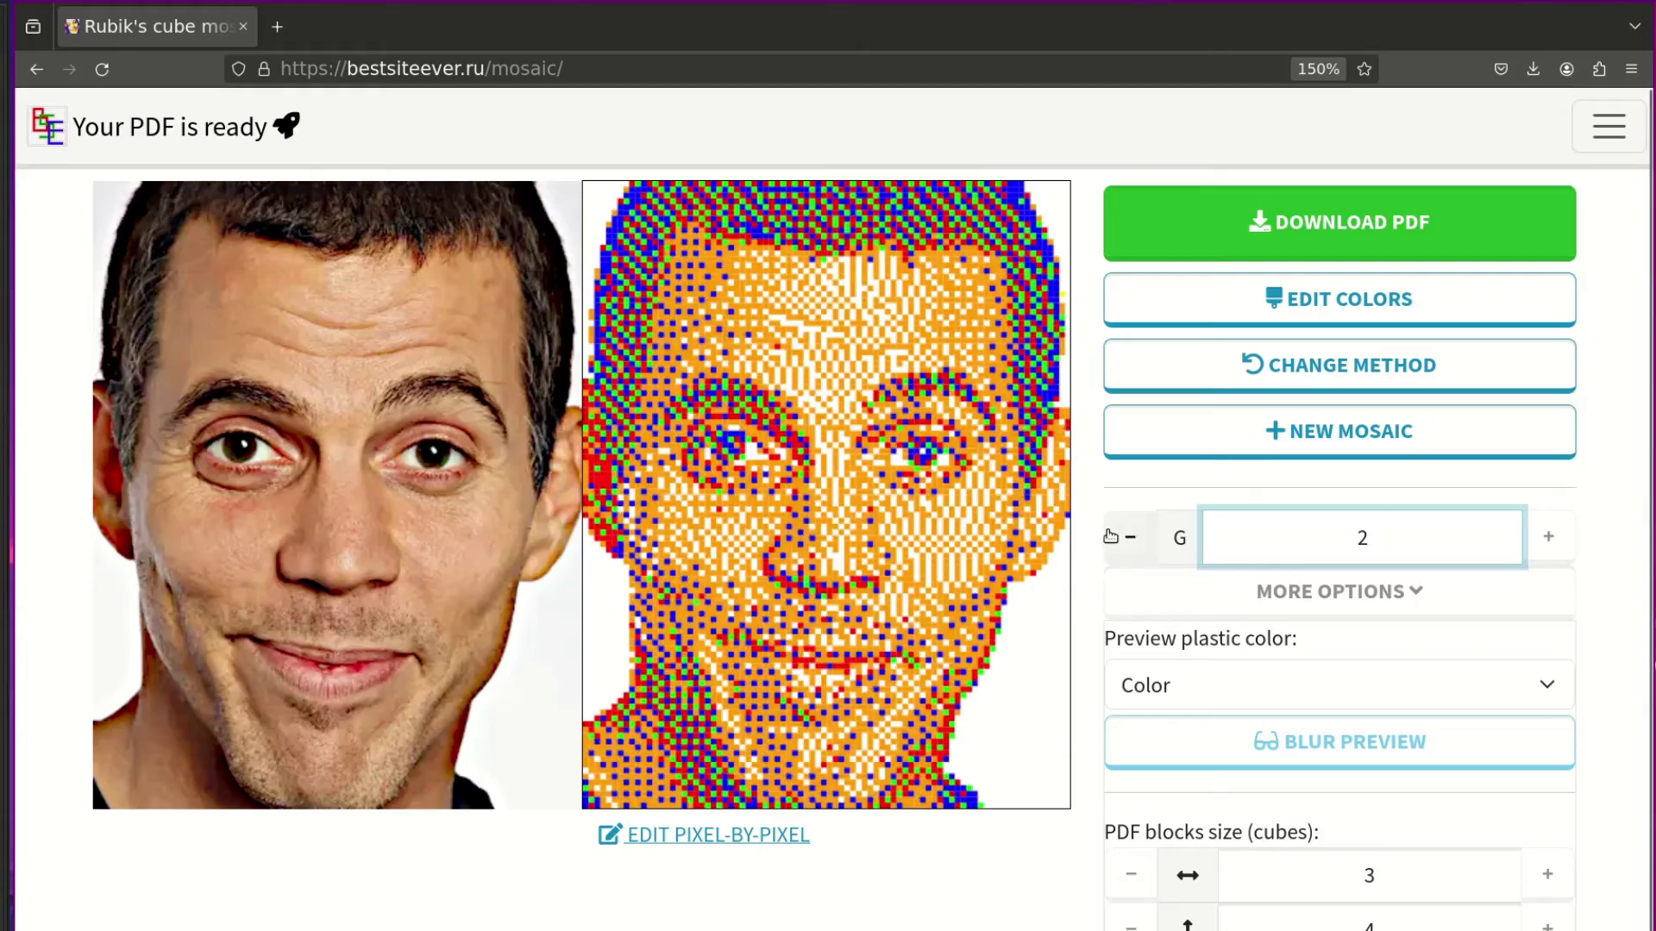
Step: Try different grain values on the portrait mosaic, lowering the grain past 1.70 and raising it to 3.70
click(1121, 535)
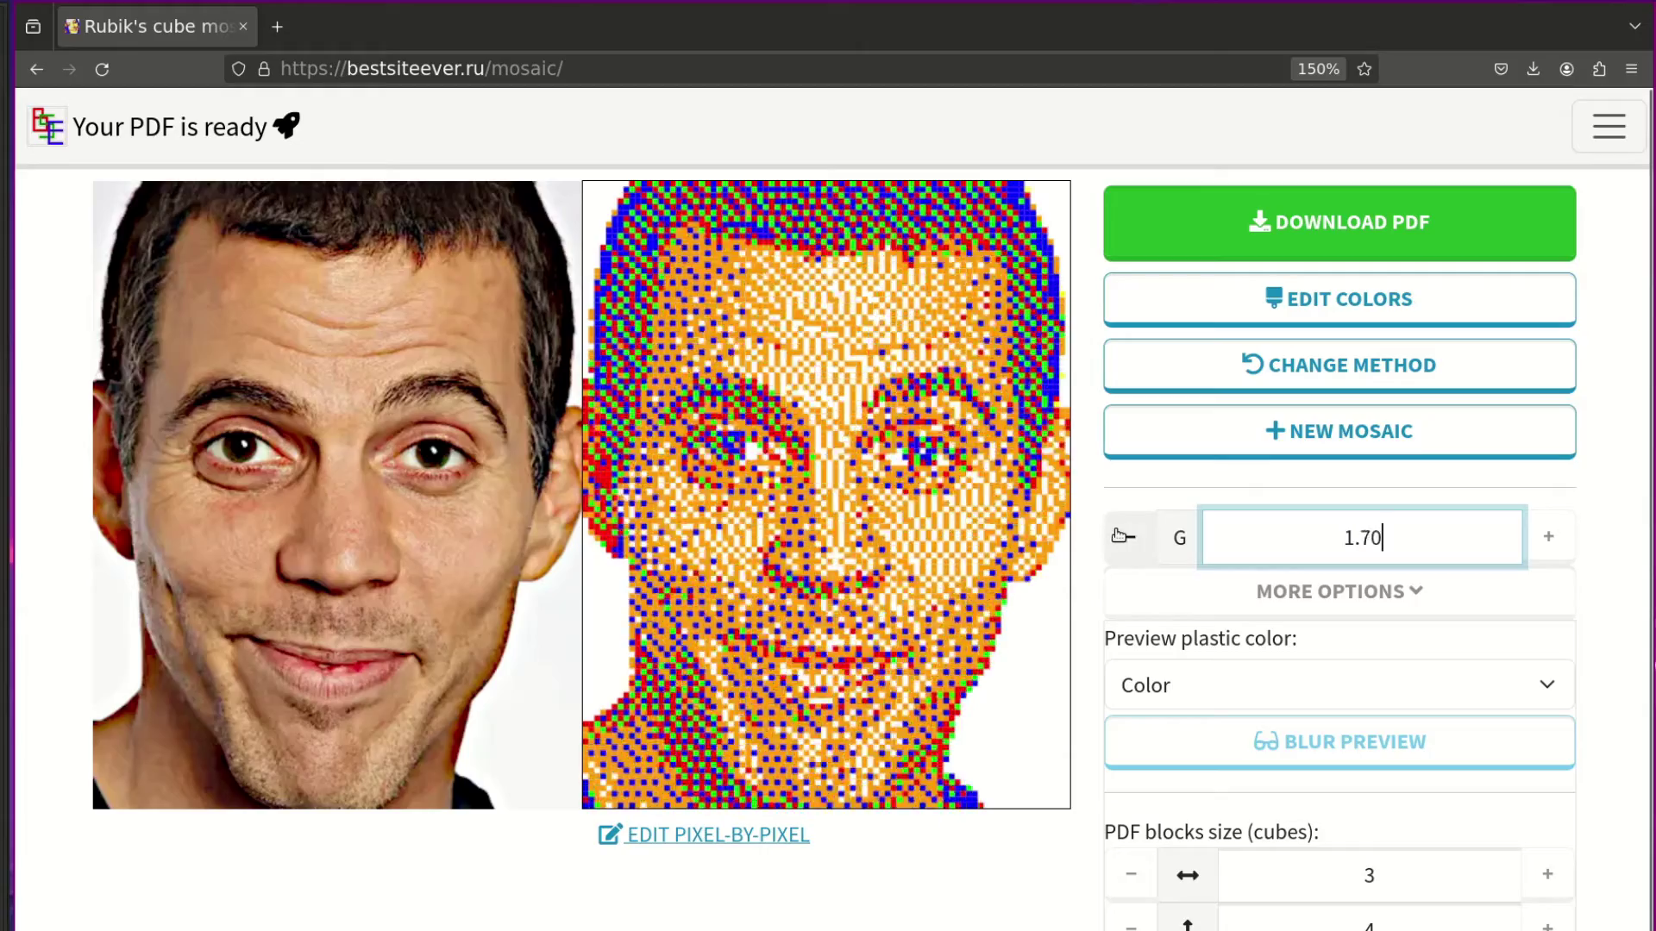
click(1120, 536)
click(1120, 535)
click(1120, 536)
click(1539, 539)
click(1540, 539)
click(1539, 539)
click(1540, 539)
click(1539, 538)
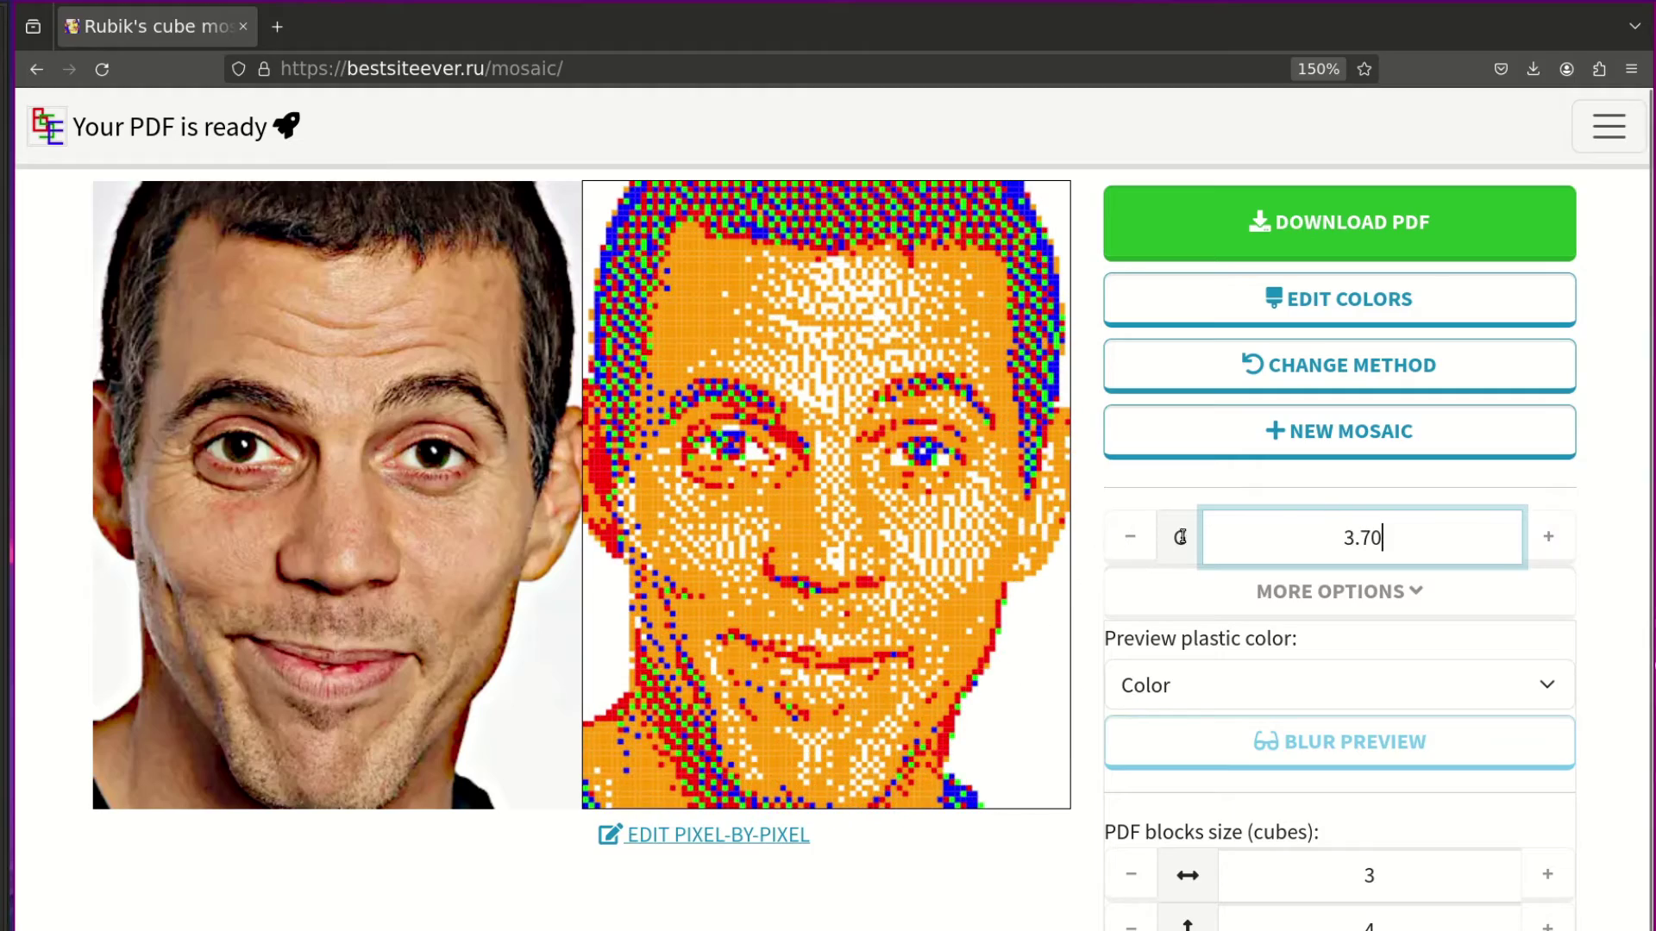
Step: Lower the portrait mosaic's grain to around 1.20 and blur the preview
click(1130, 536)
click(1130, 536)
click(1130, 537)
click(1129, 537)
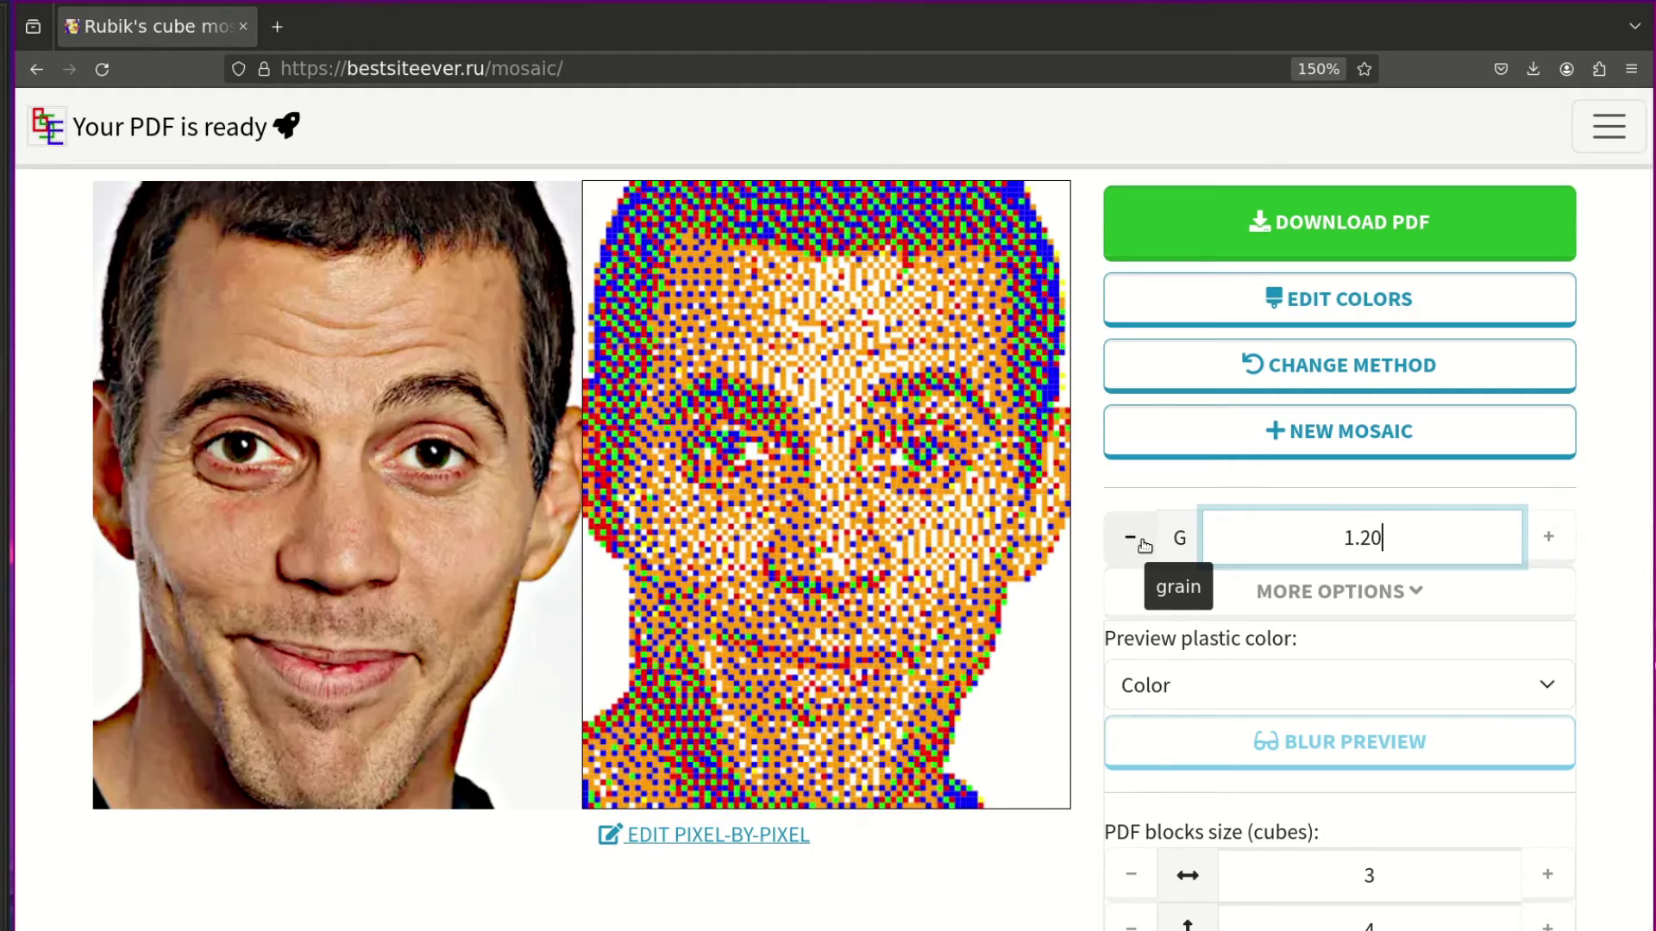
click(1129, 536)
click(1332, 747)
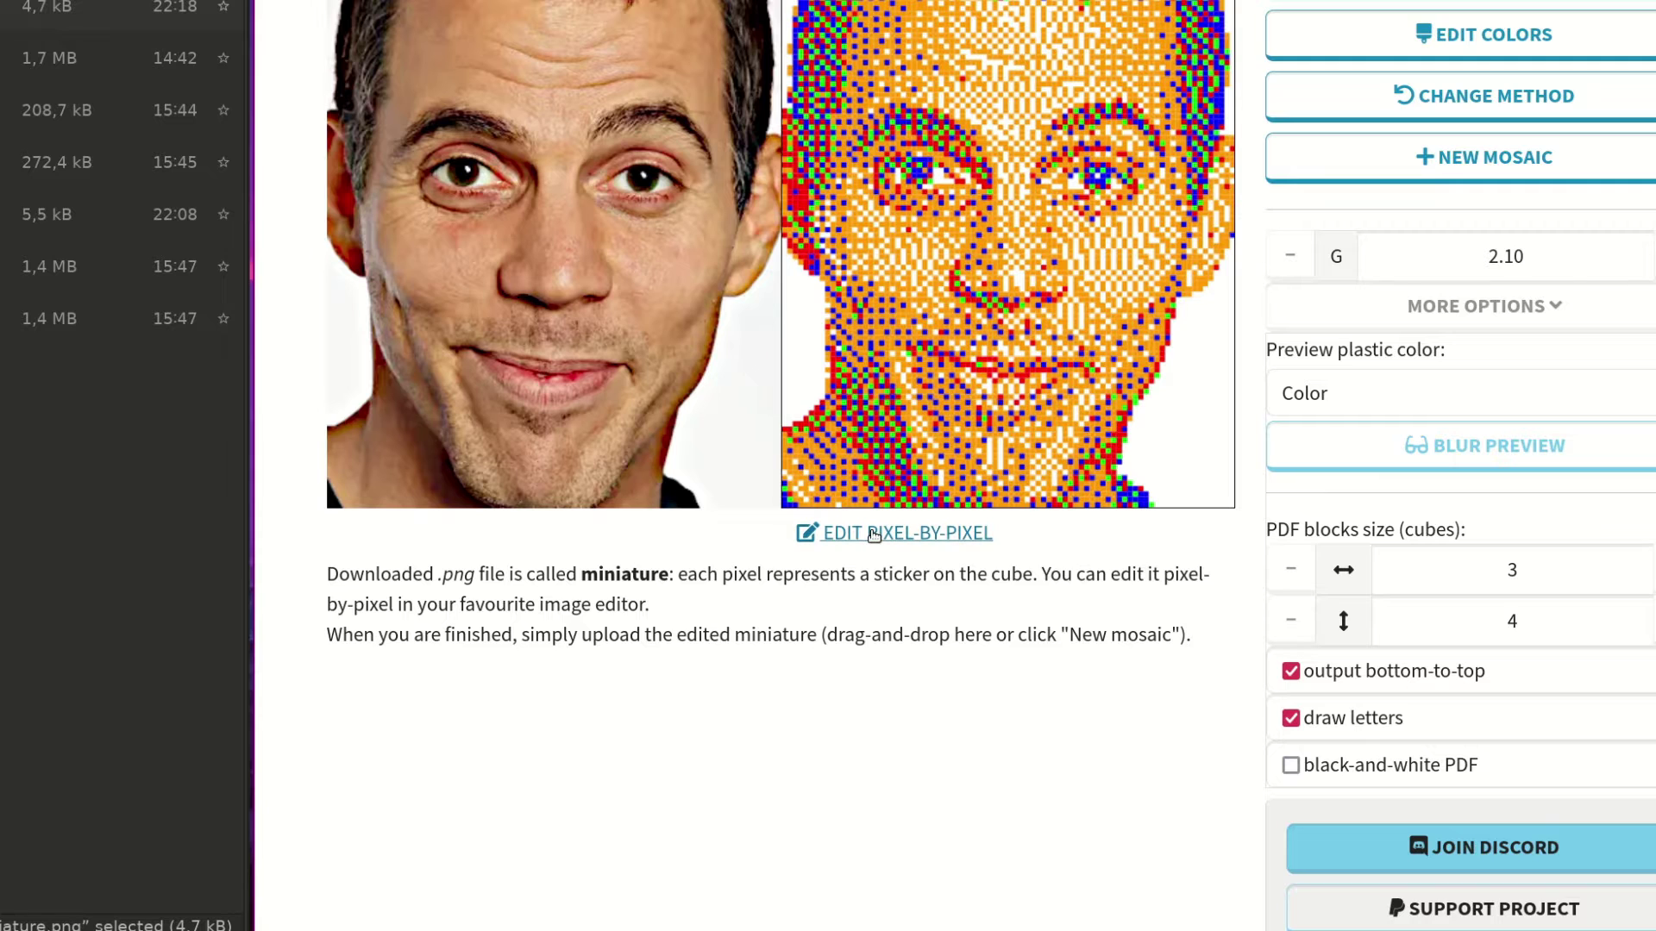
Step: Download the mosaic miniature for pixel-by-pixel editing and open miniature.png in KolourPaint
click(657, 422)
click(1184, 41)
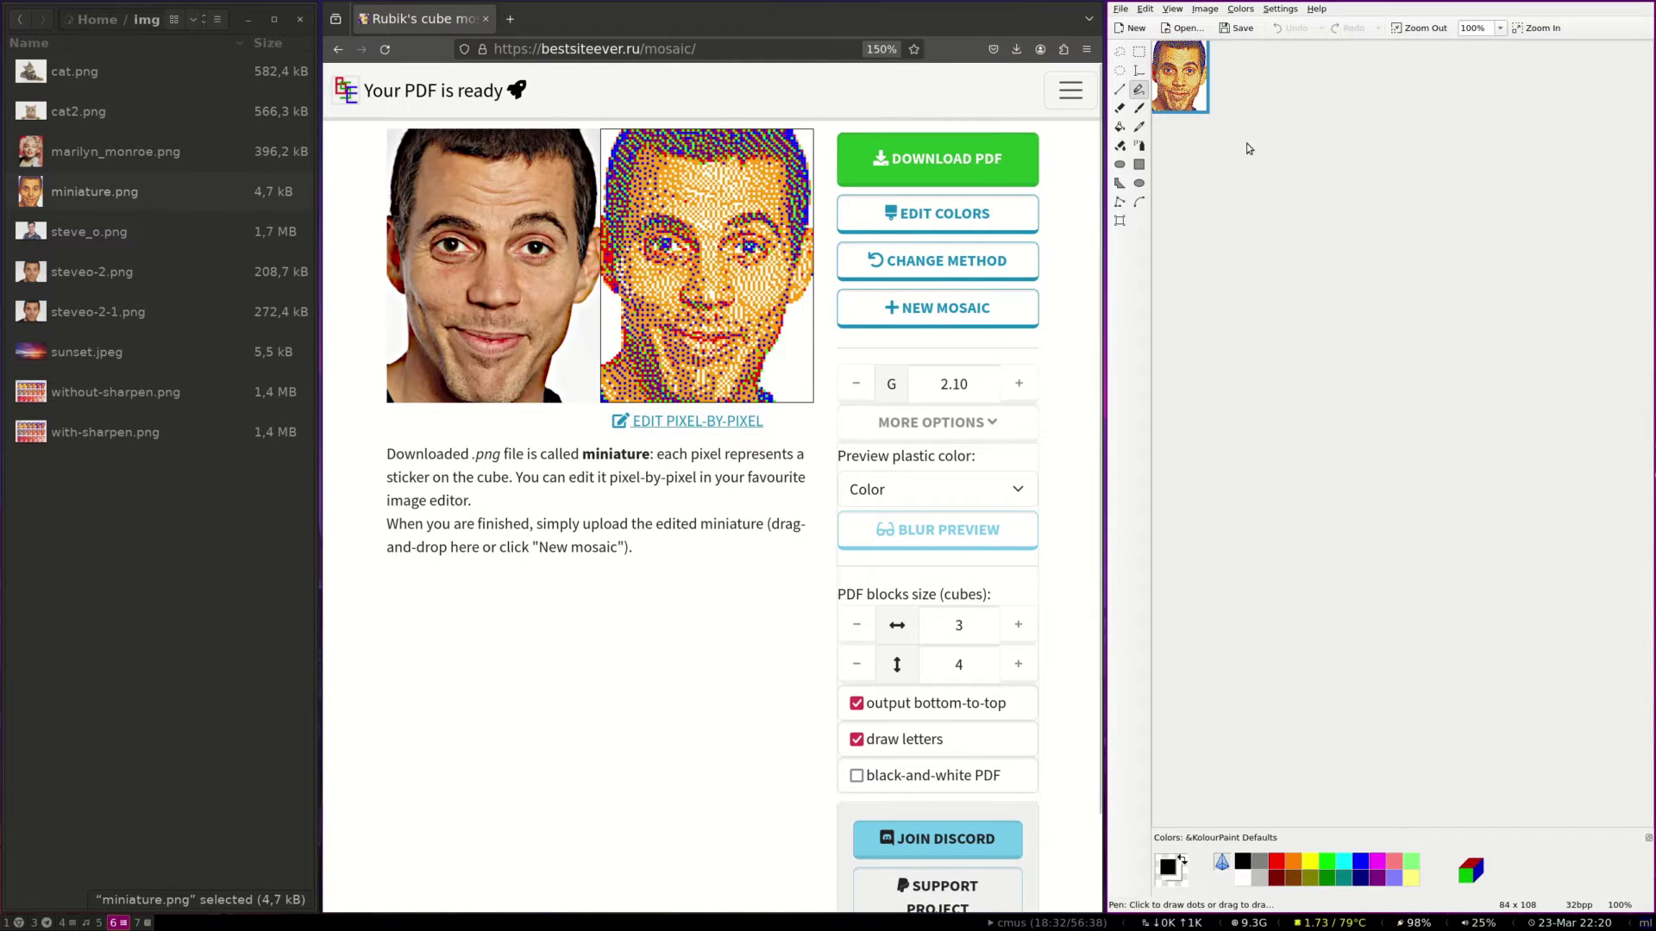
scroll(1250, 148, up, 5)
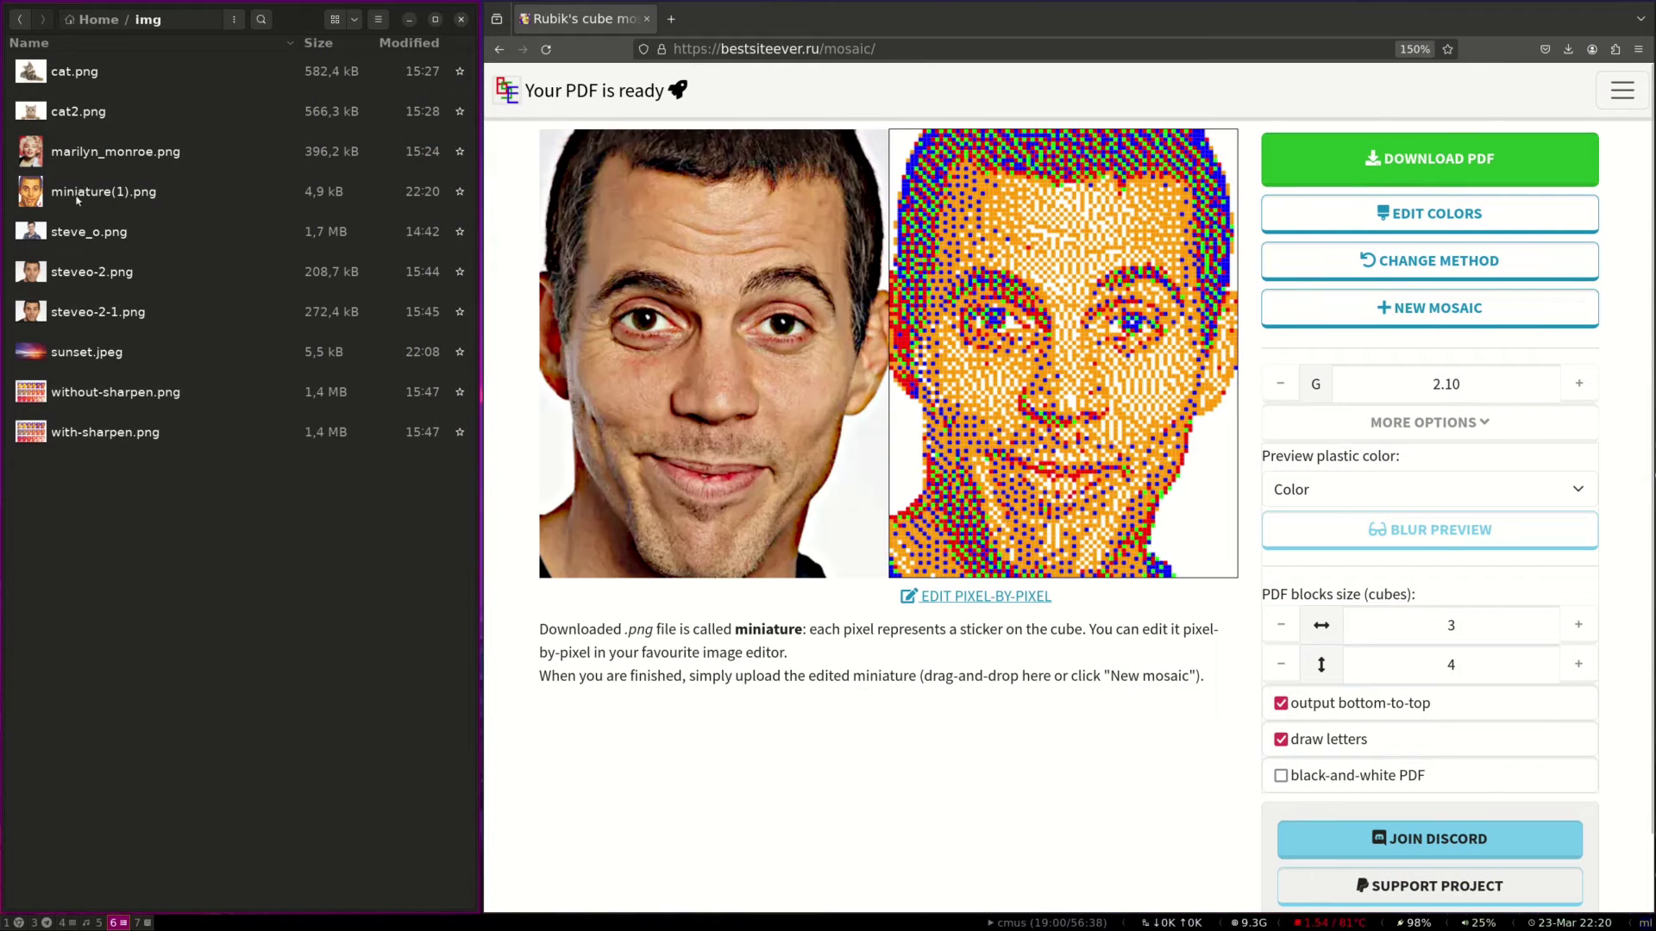
Step: Upload the edited miniature(1).png from the img folder to the mosaic builder
drag(76, 200, 127, 204)
drag(586, 351, 711, 388)
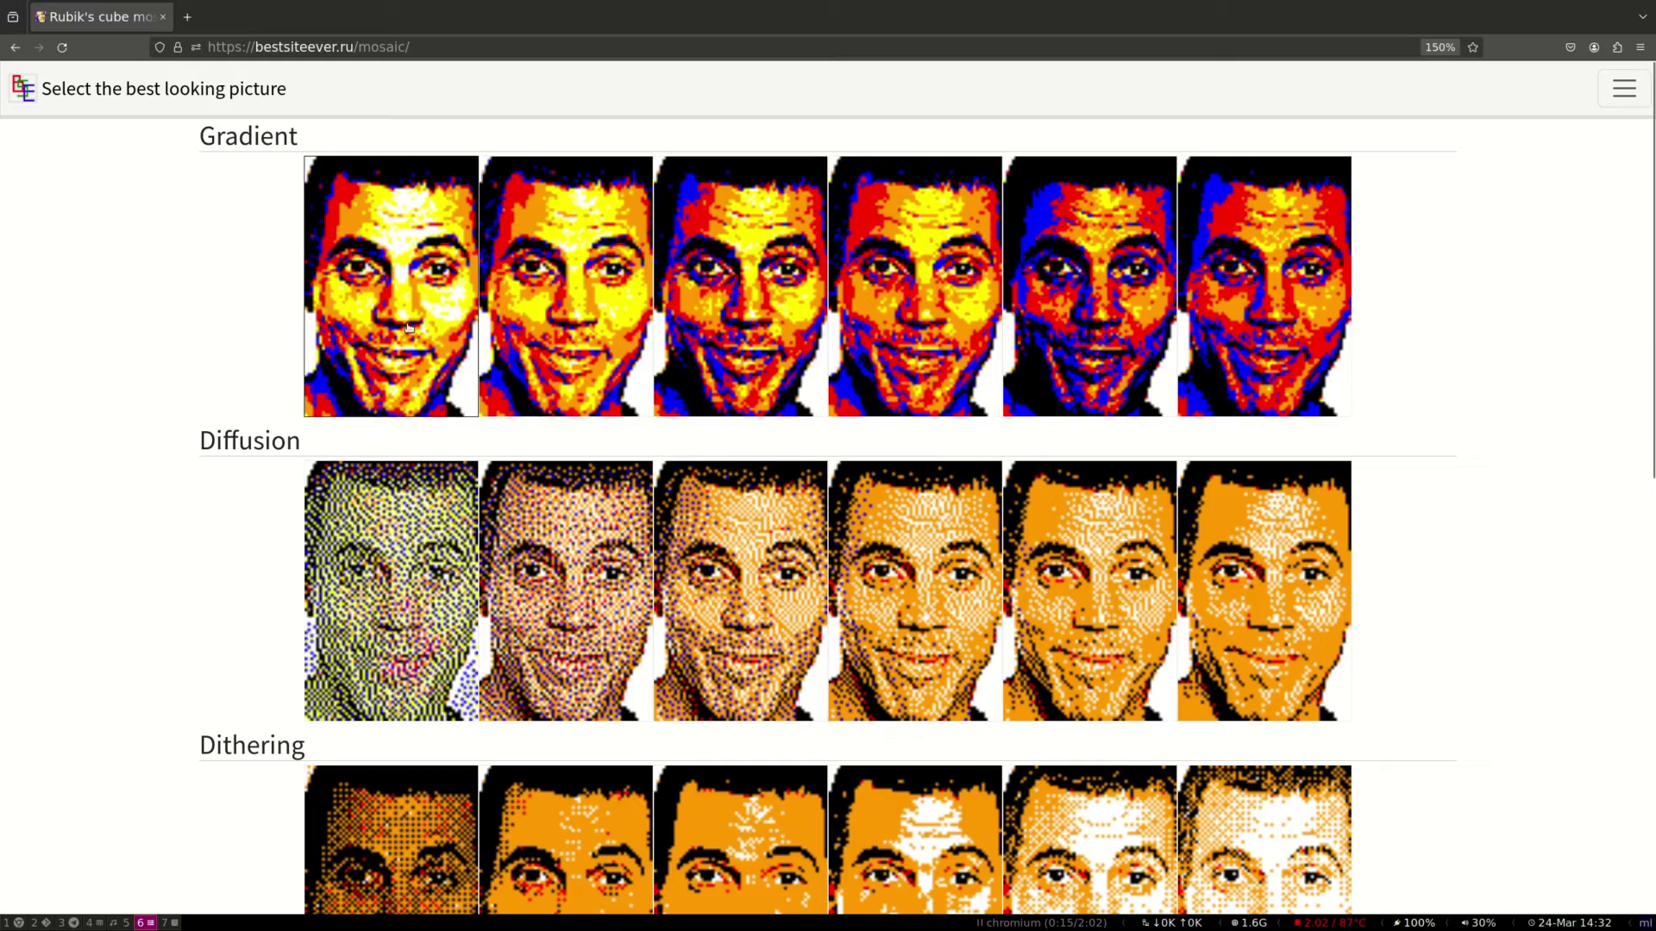
Step: Choose the first Gradient picture of the portrait that includes black in its palette
click(409, 328)
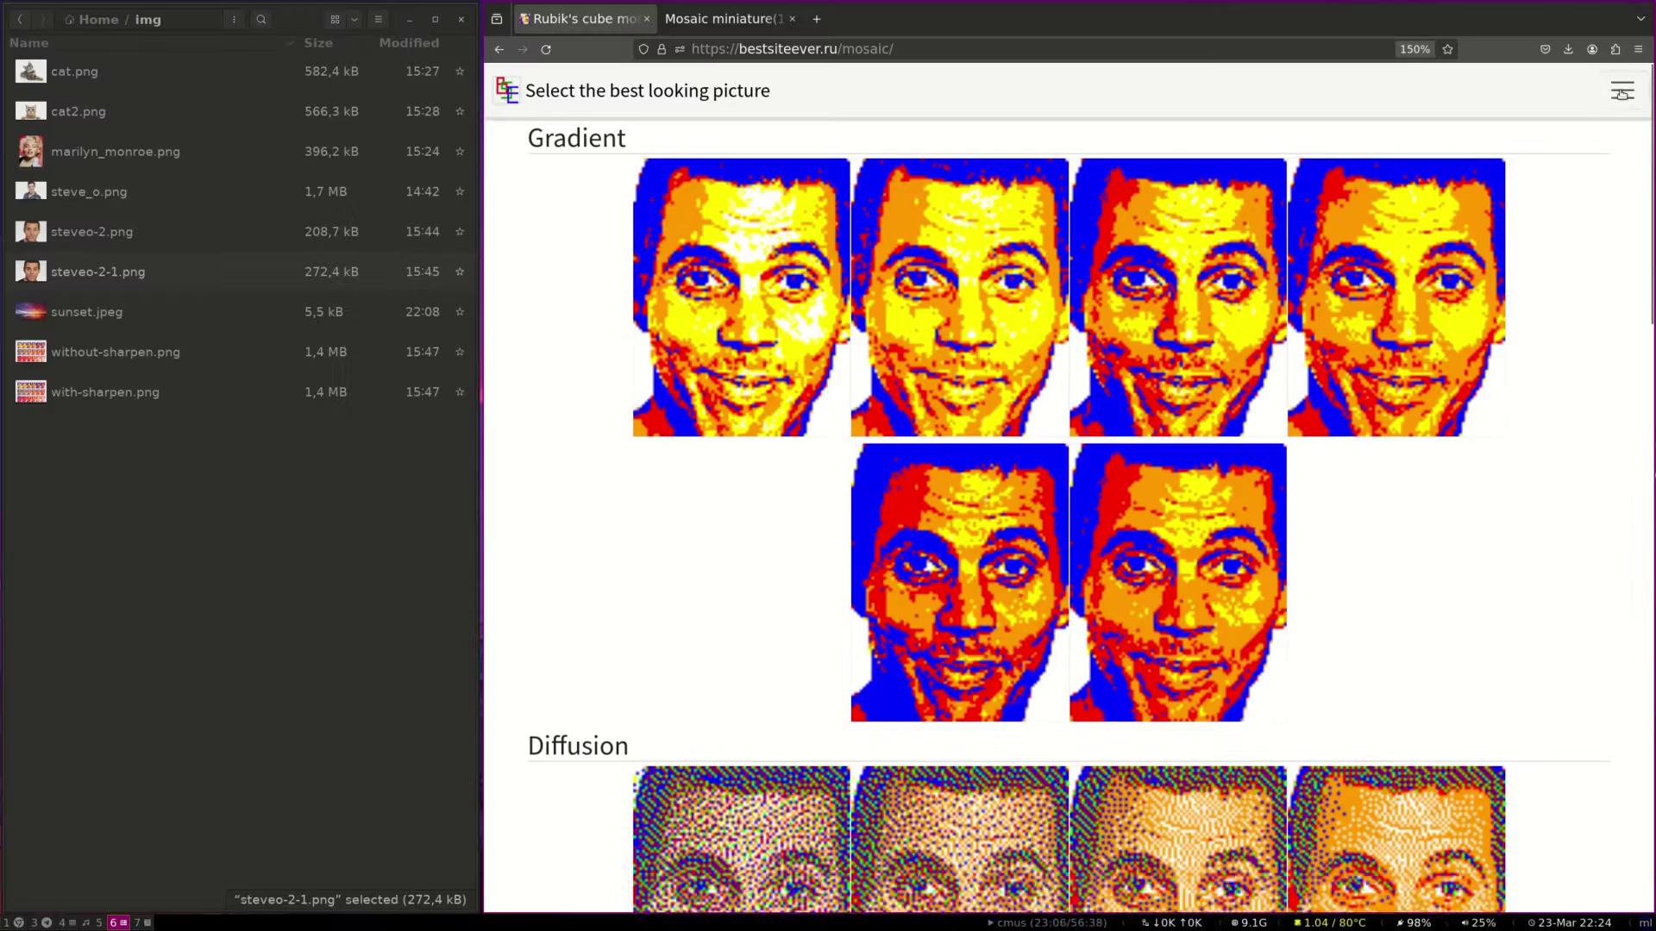
Step: Open the palette editor's advanced settings and add a new palette color named Grey
click(1622, 94)
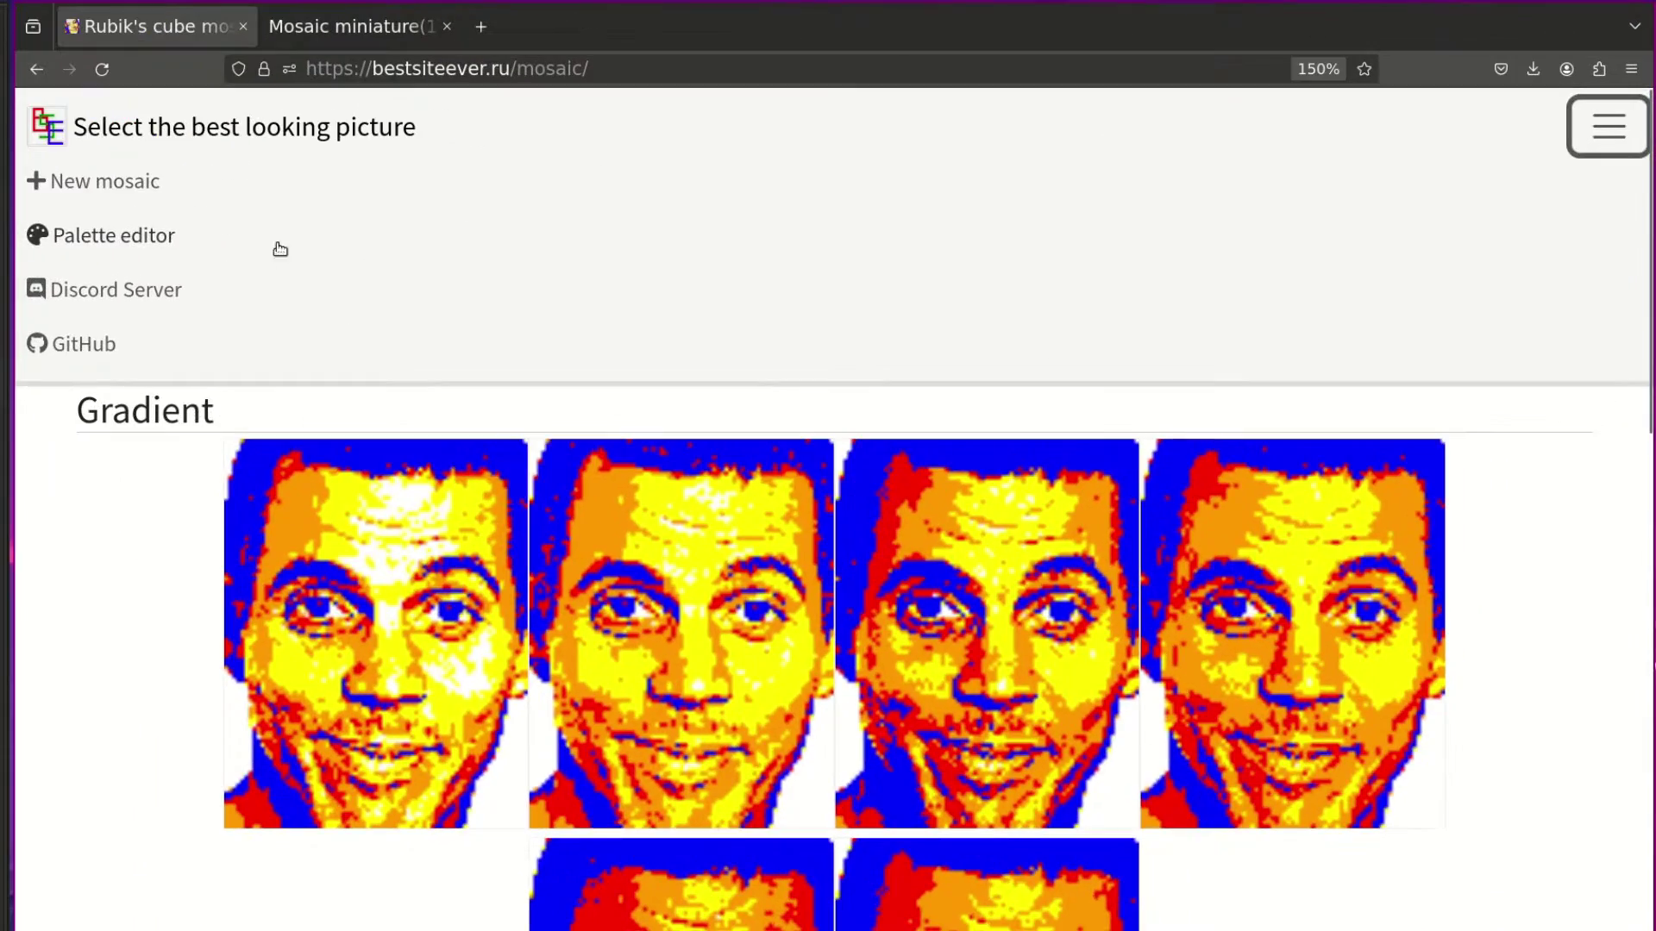
click(570, 166)
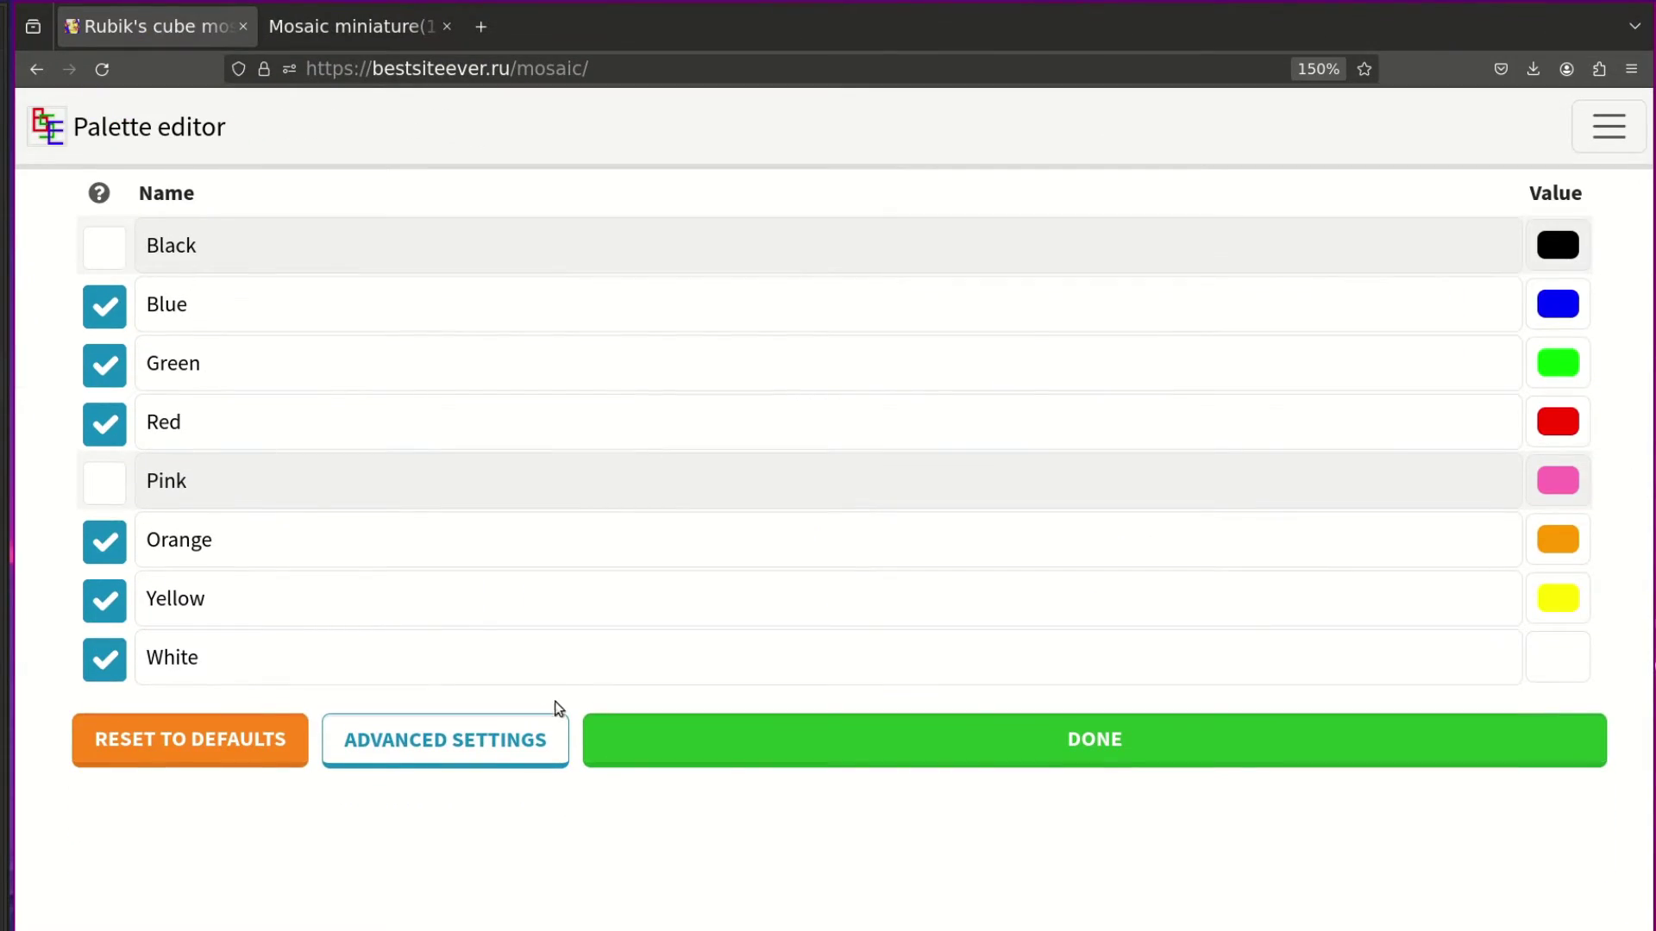
click(543, 729)
click(443, 738)
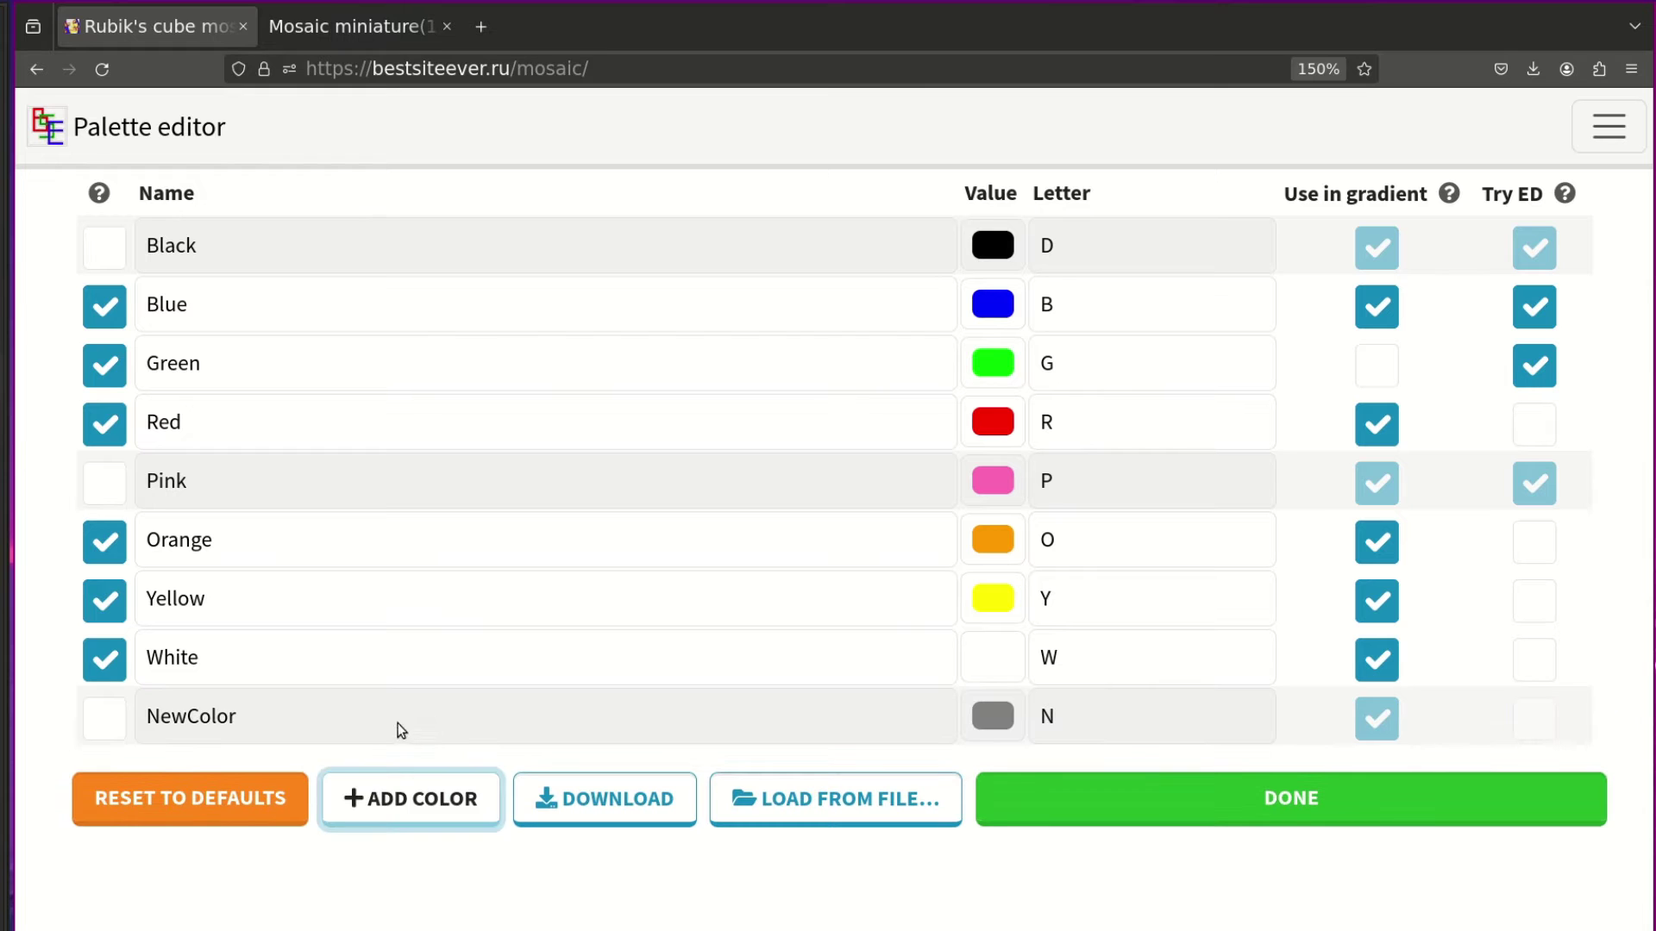
click(102, 712)
click(226, 719)
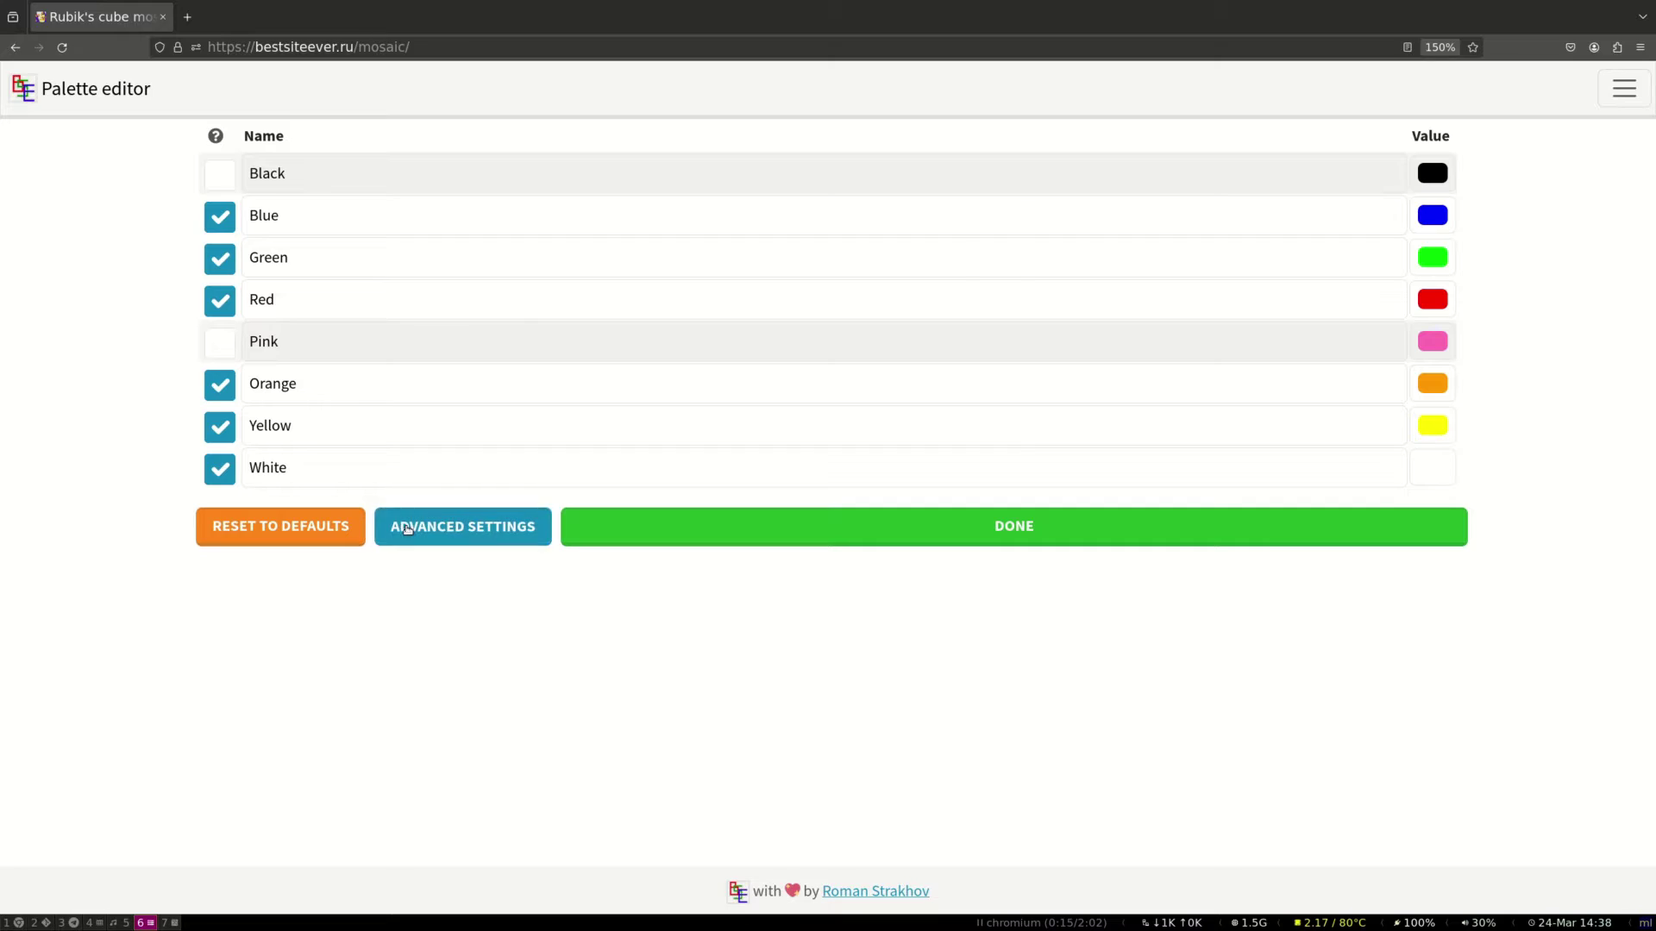
Step: Change the palette's Green to a darker shade used in gradients, and choose the first resulting Gradient picture
click(408, 529)
mouse_move(1360, 139)
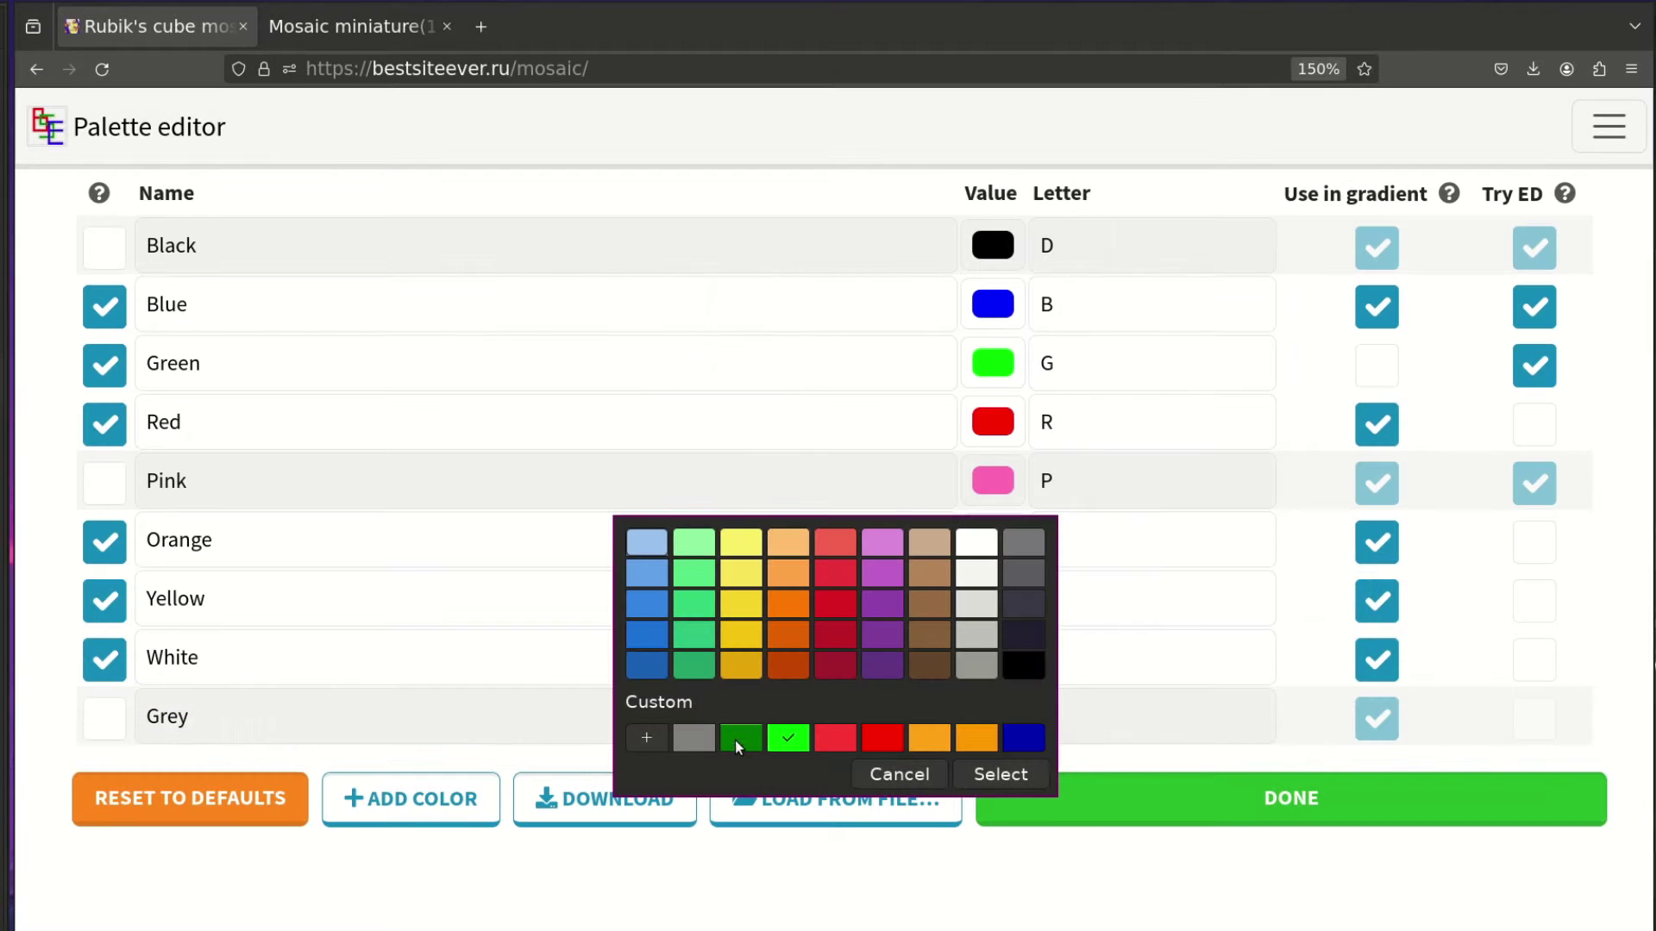
click(1011, 784)
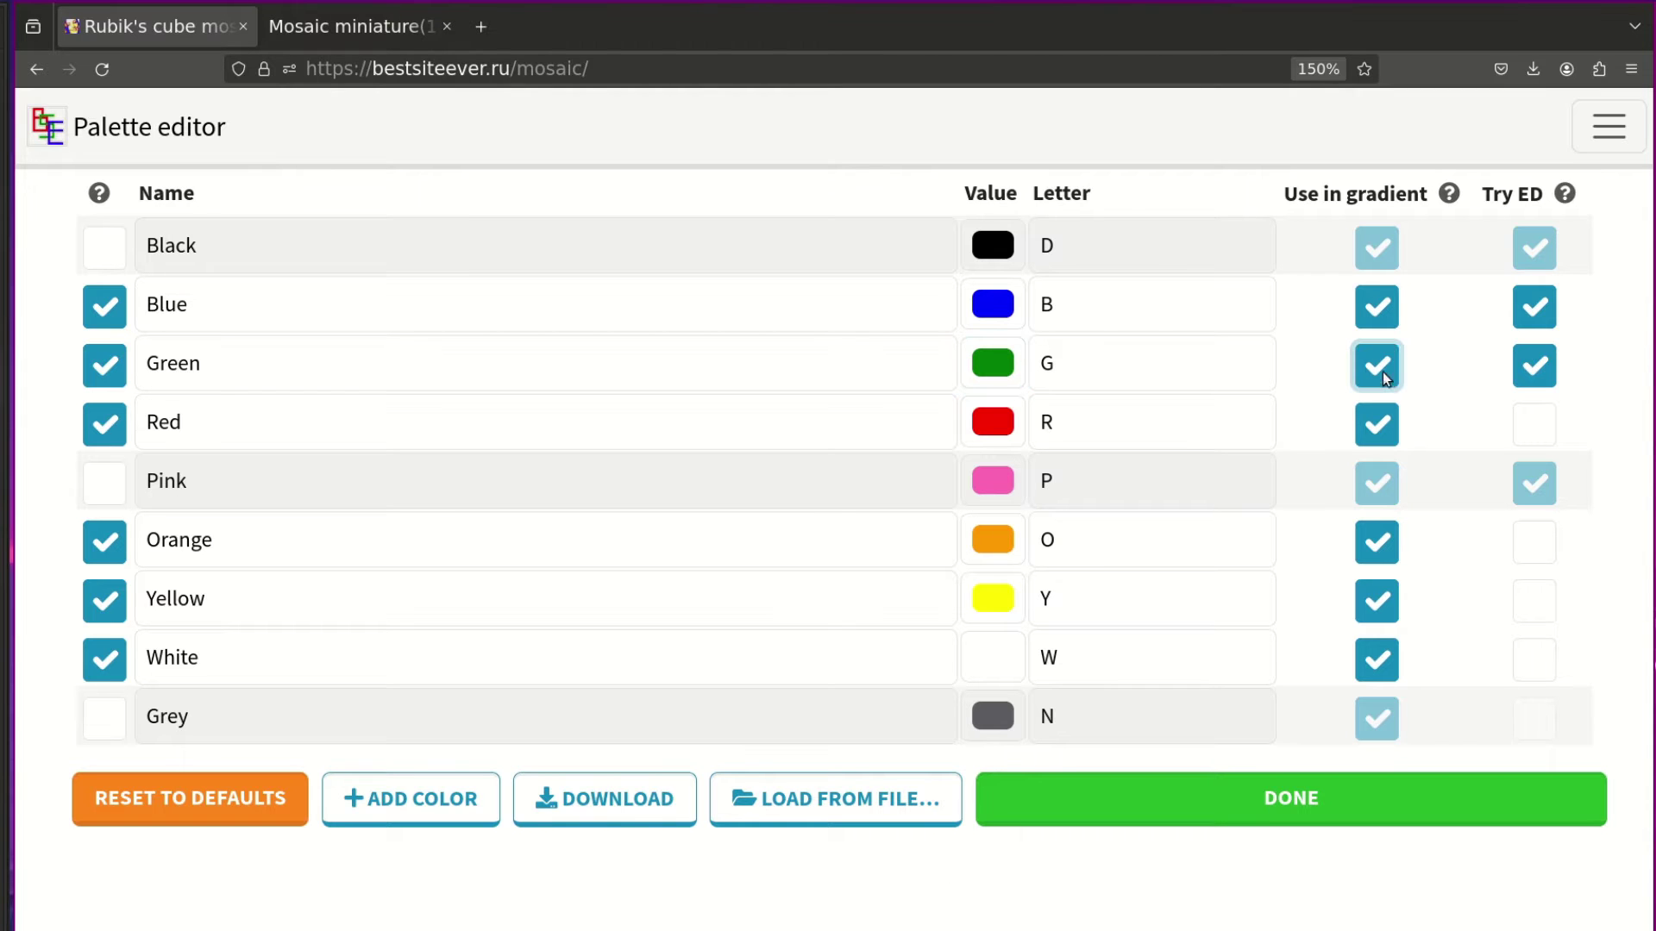
click(1278, 798)
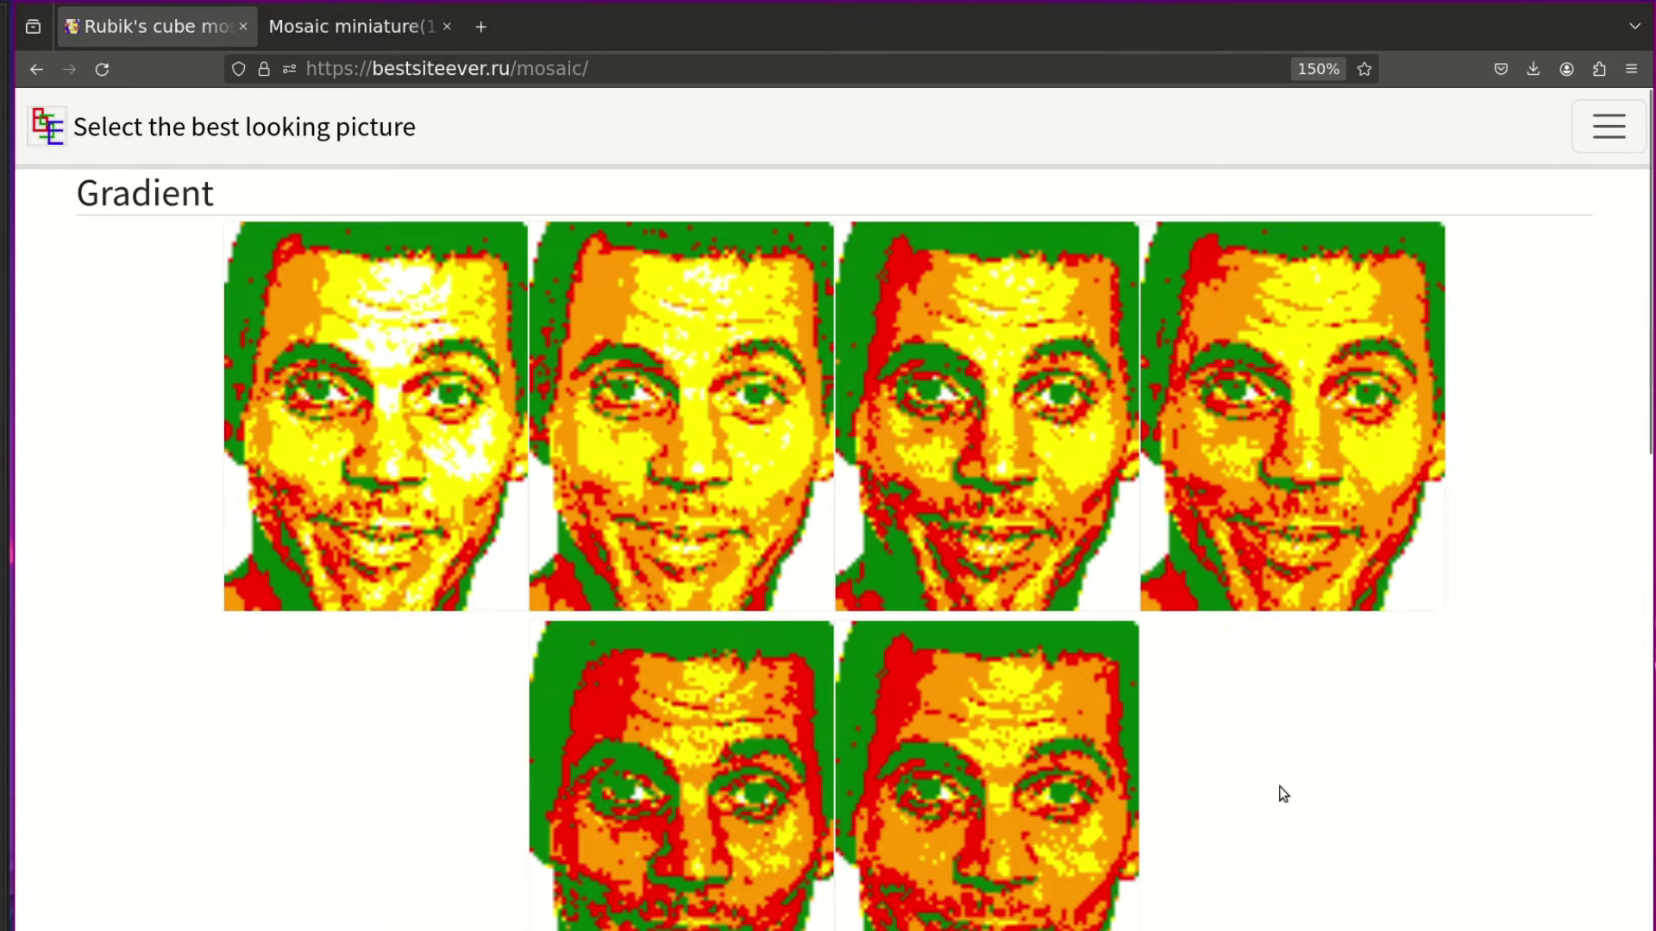
click(422, 532)
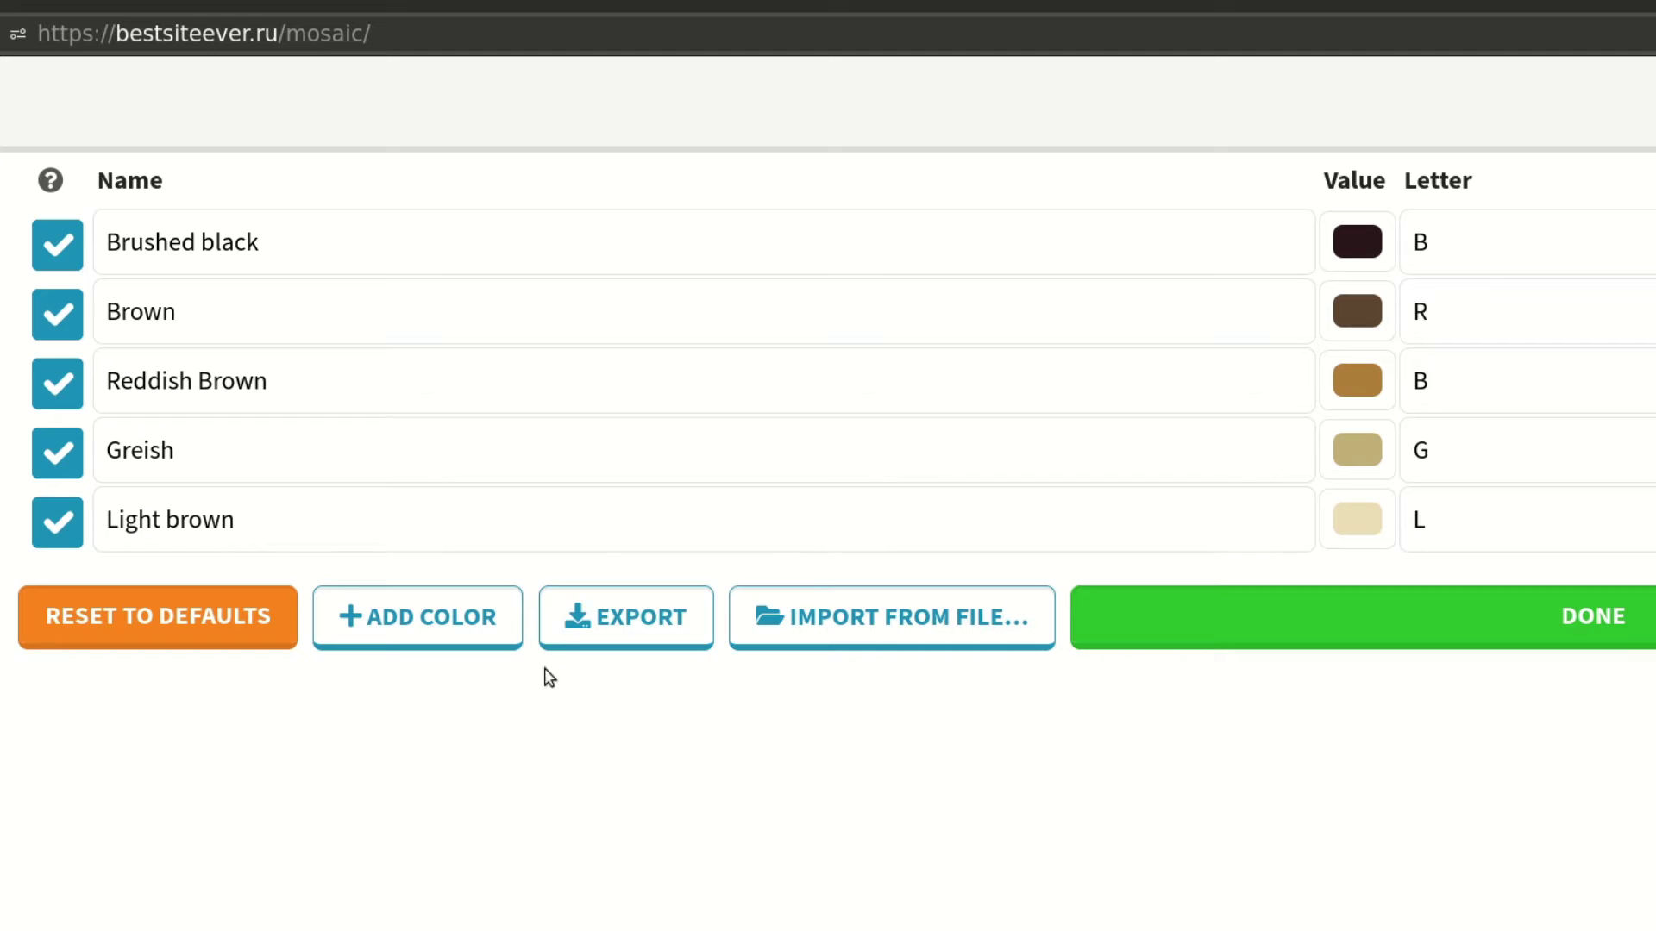
Step: Try exporting and importing the custom brown palette, and reset the palette to defaults
click(652, 616)
click(931, 632)
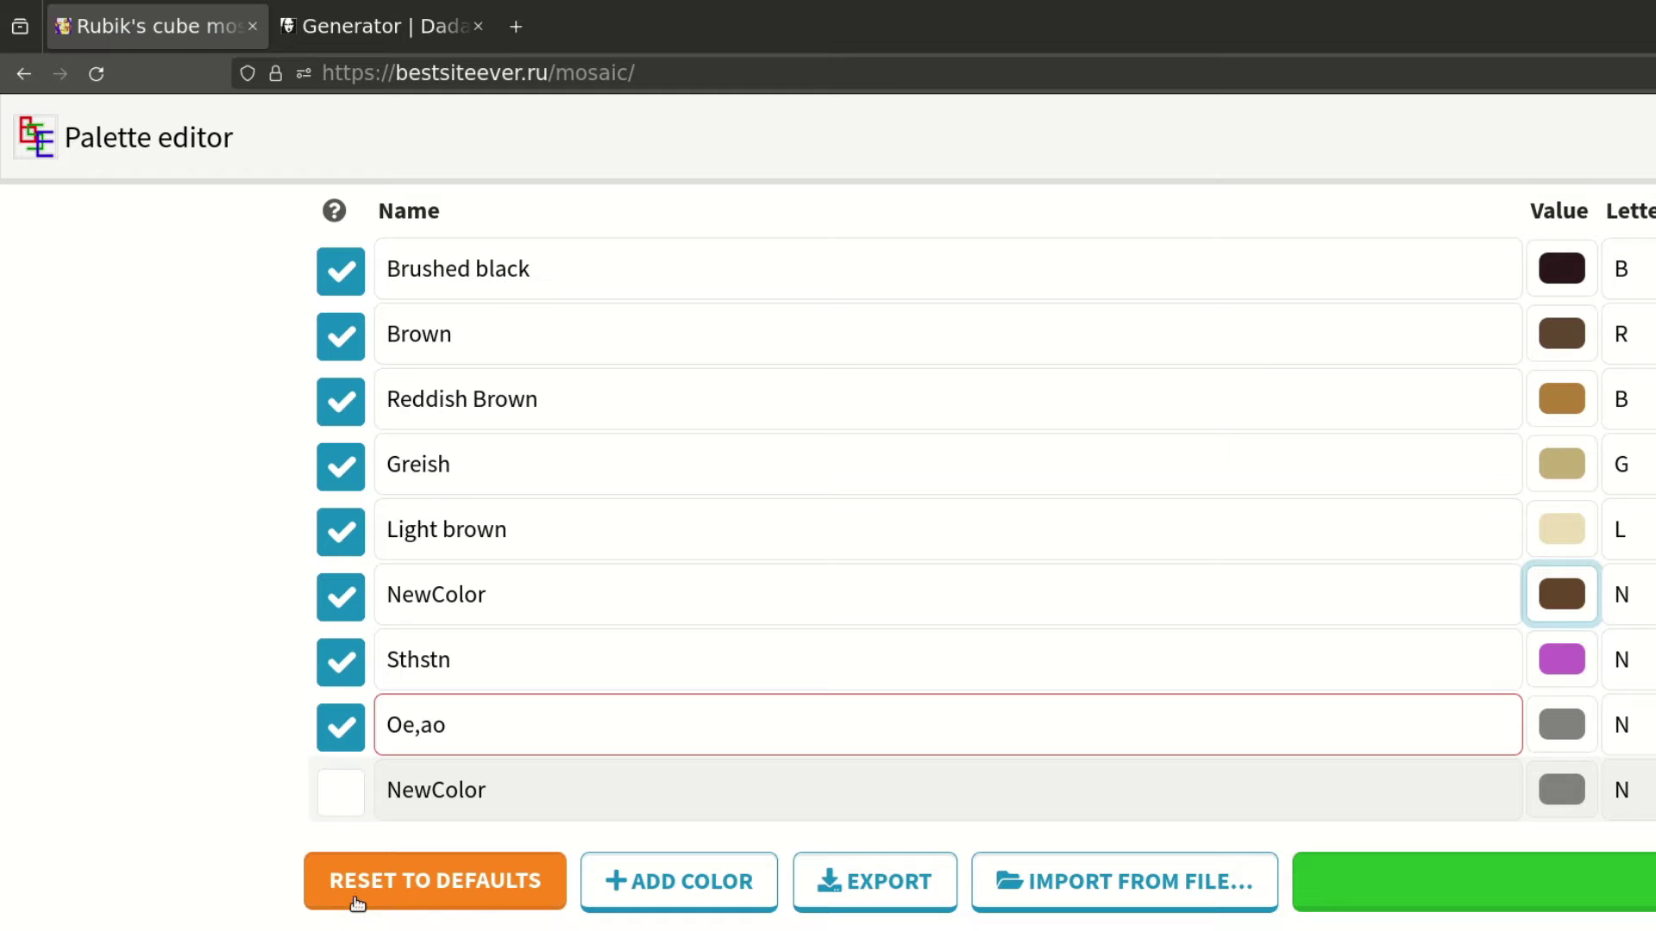
click(359, 900)
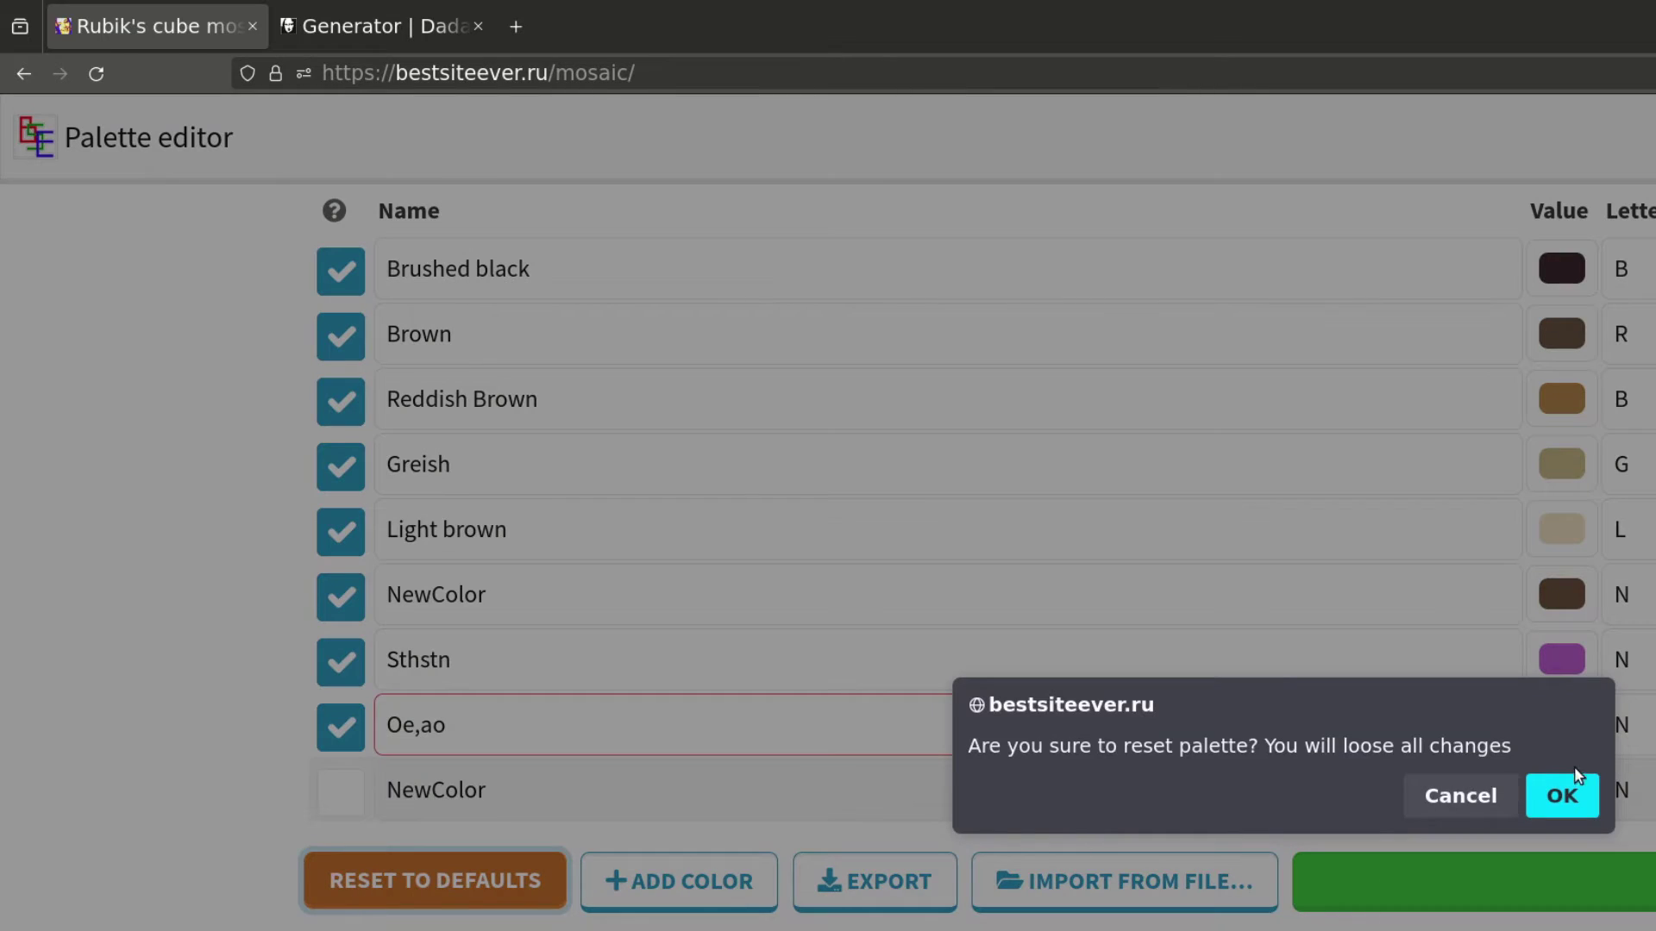
click(1562, 795)
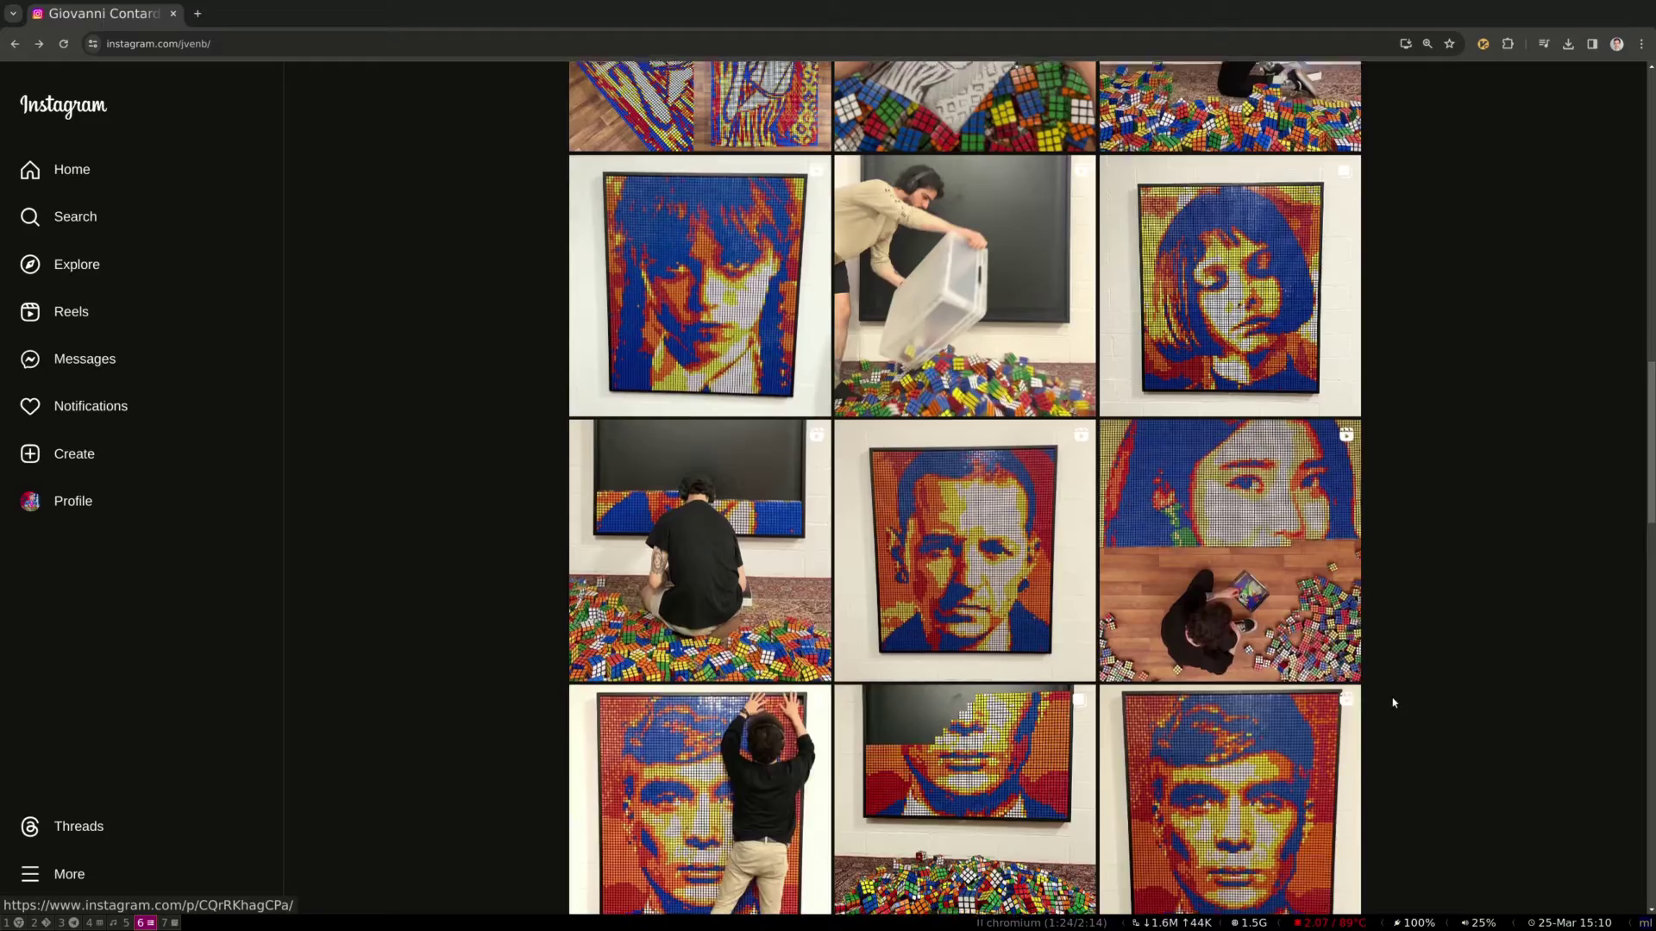
Step: Browse the Rubik's cube mosaics on the Instagram profile jvenb and view the images of the 888-cube painting post
scroll(1133, 573, up, 3)
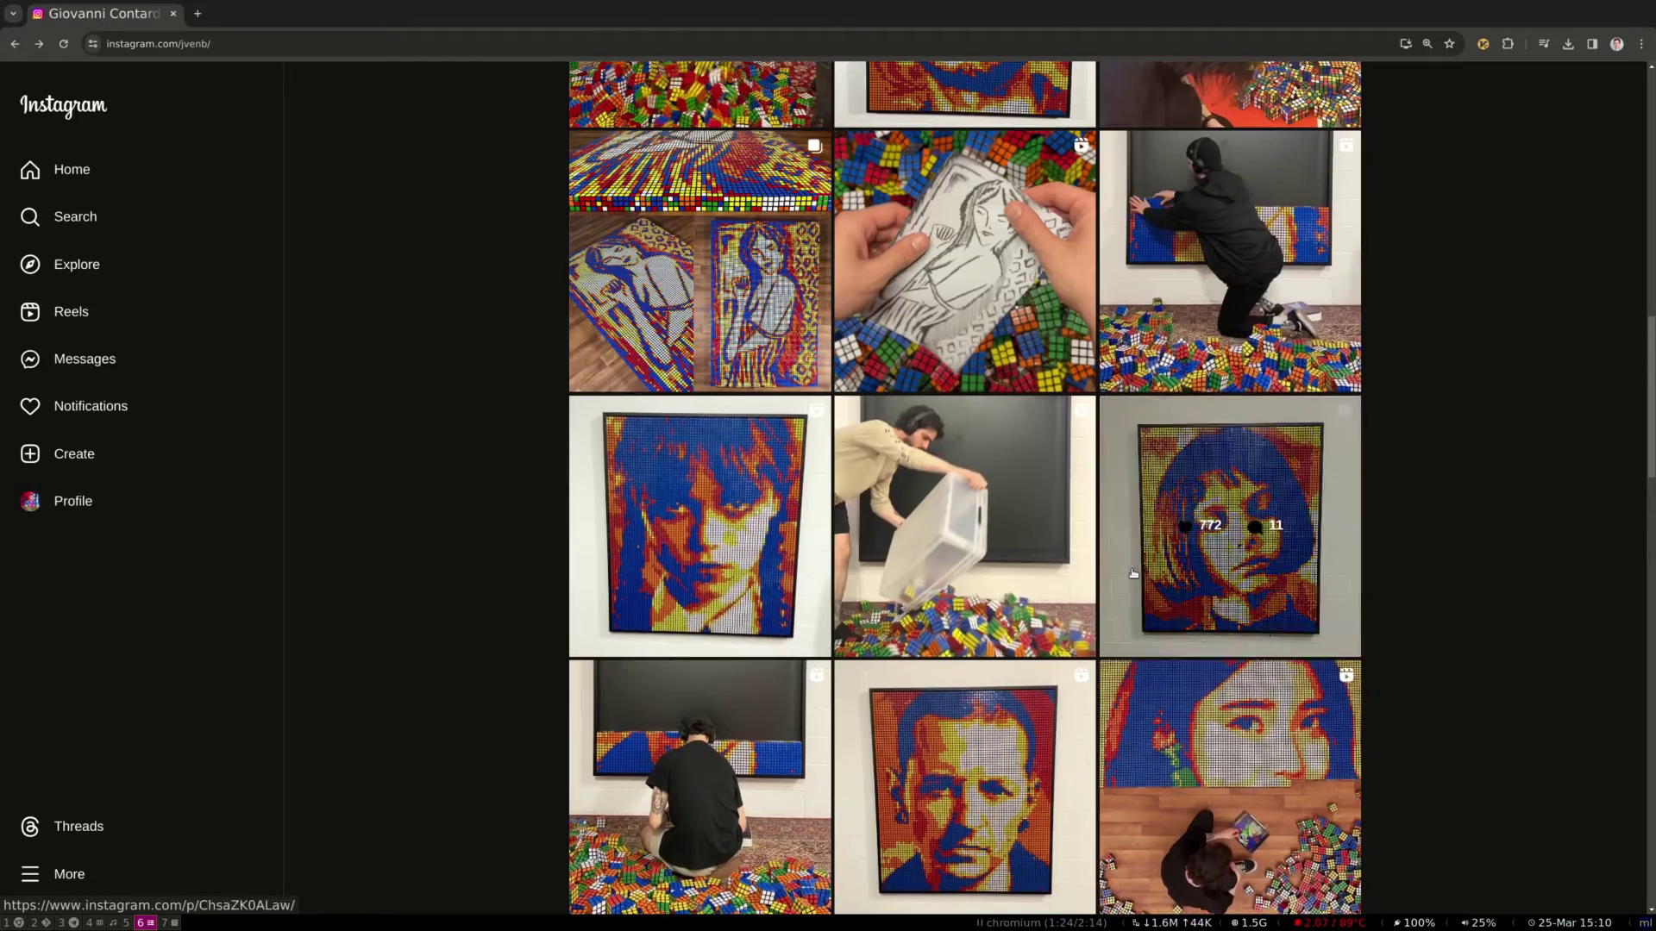
click(653, 250)
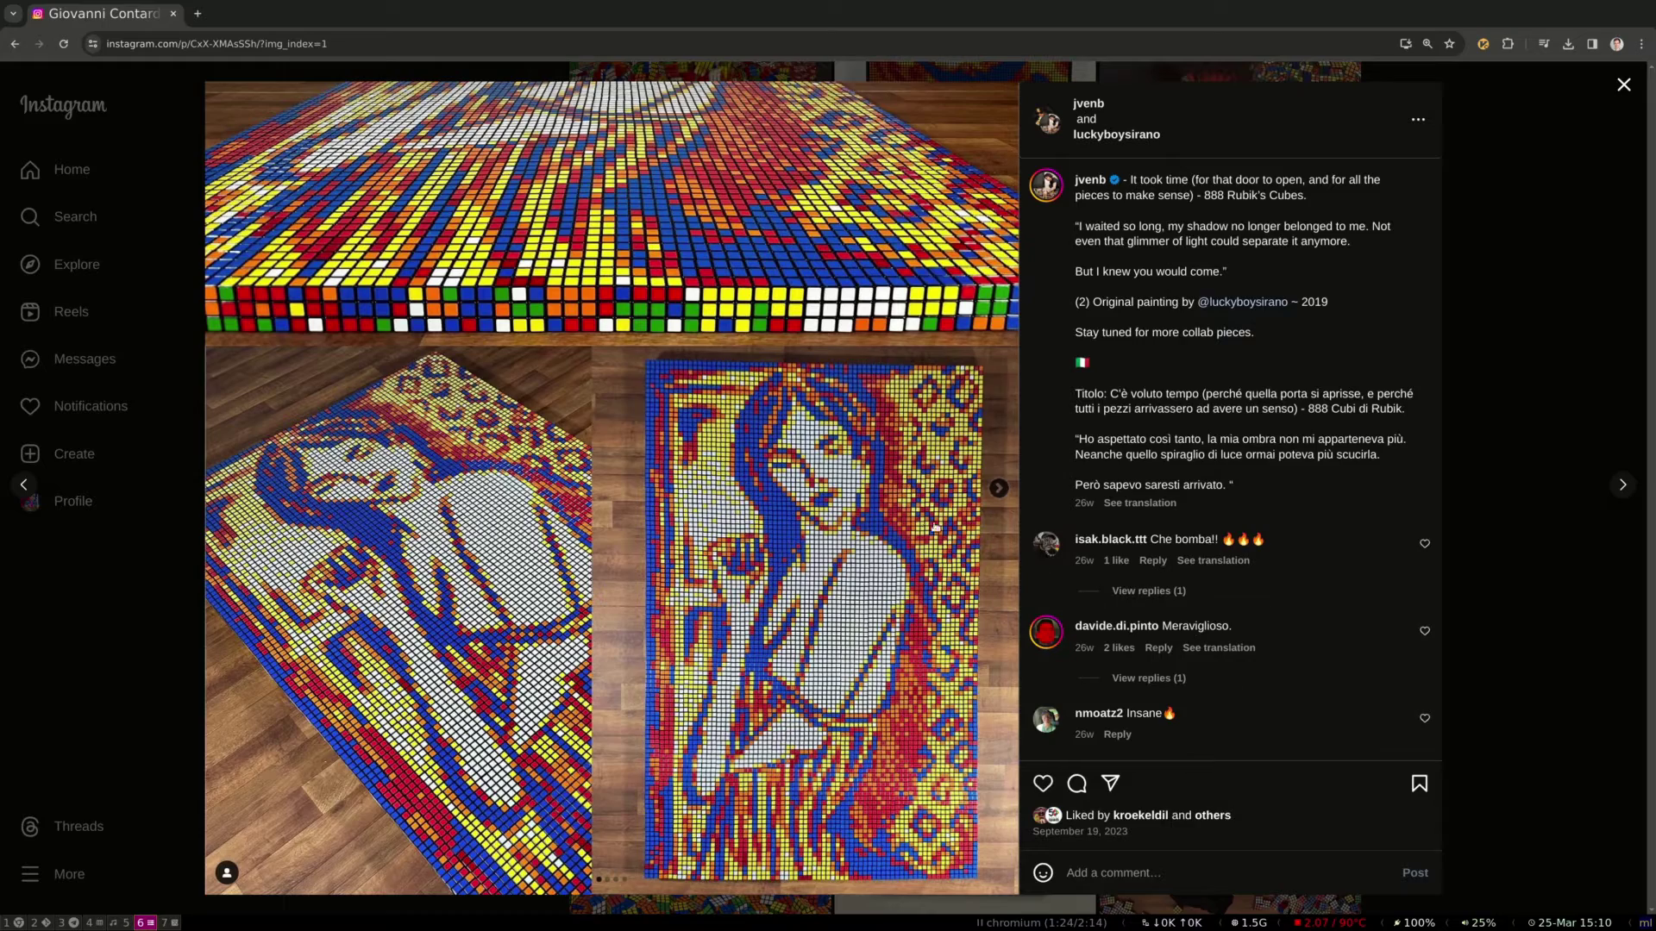
click(998, 488)
click(998, 488)
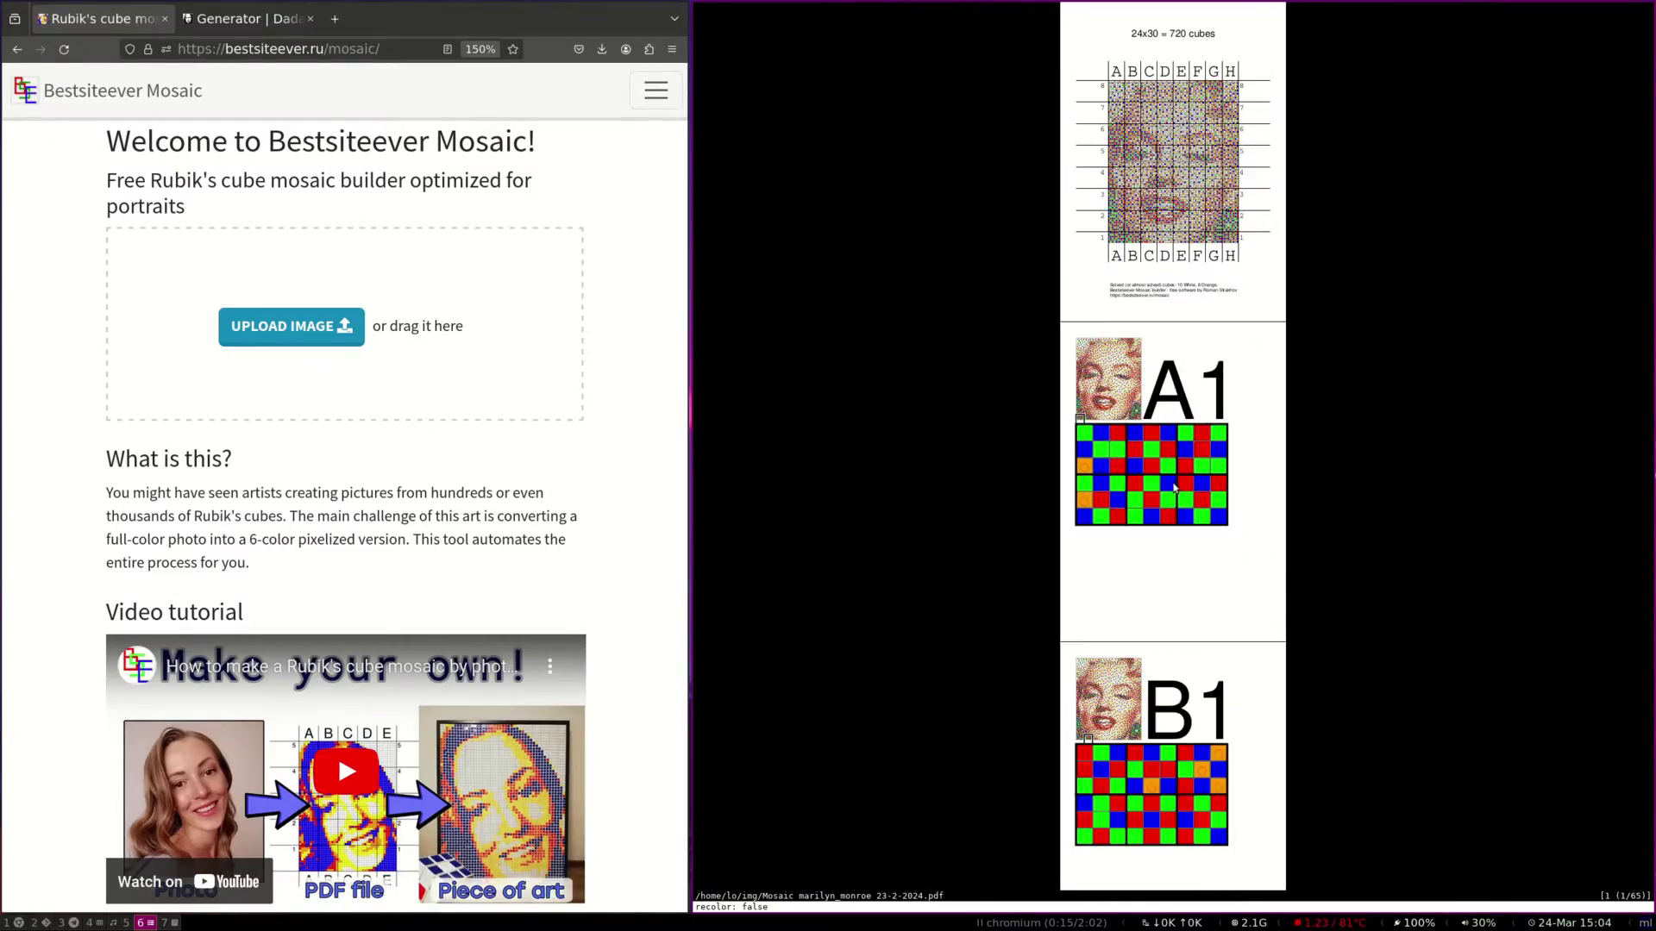
Step: Examine the dithered pixel pattern on the overview page of Mosaic marilyn_monroe 23-2-2024.pdf up close
scroll(1183, 77, up, 15)
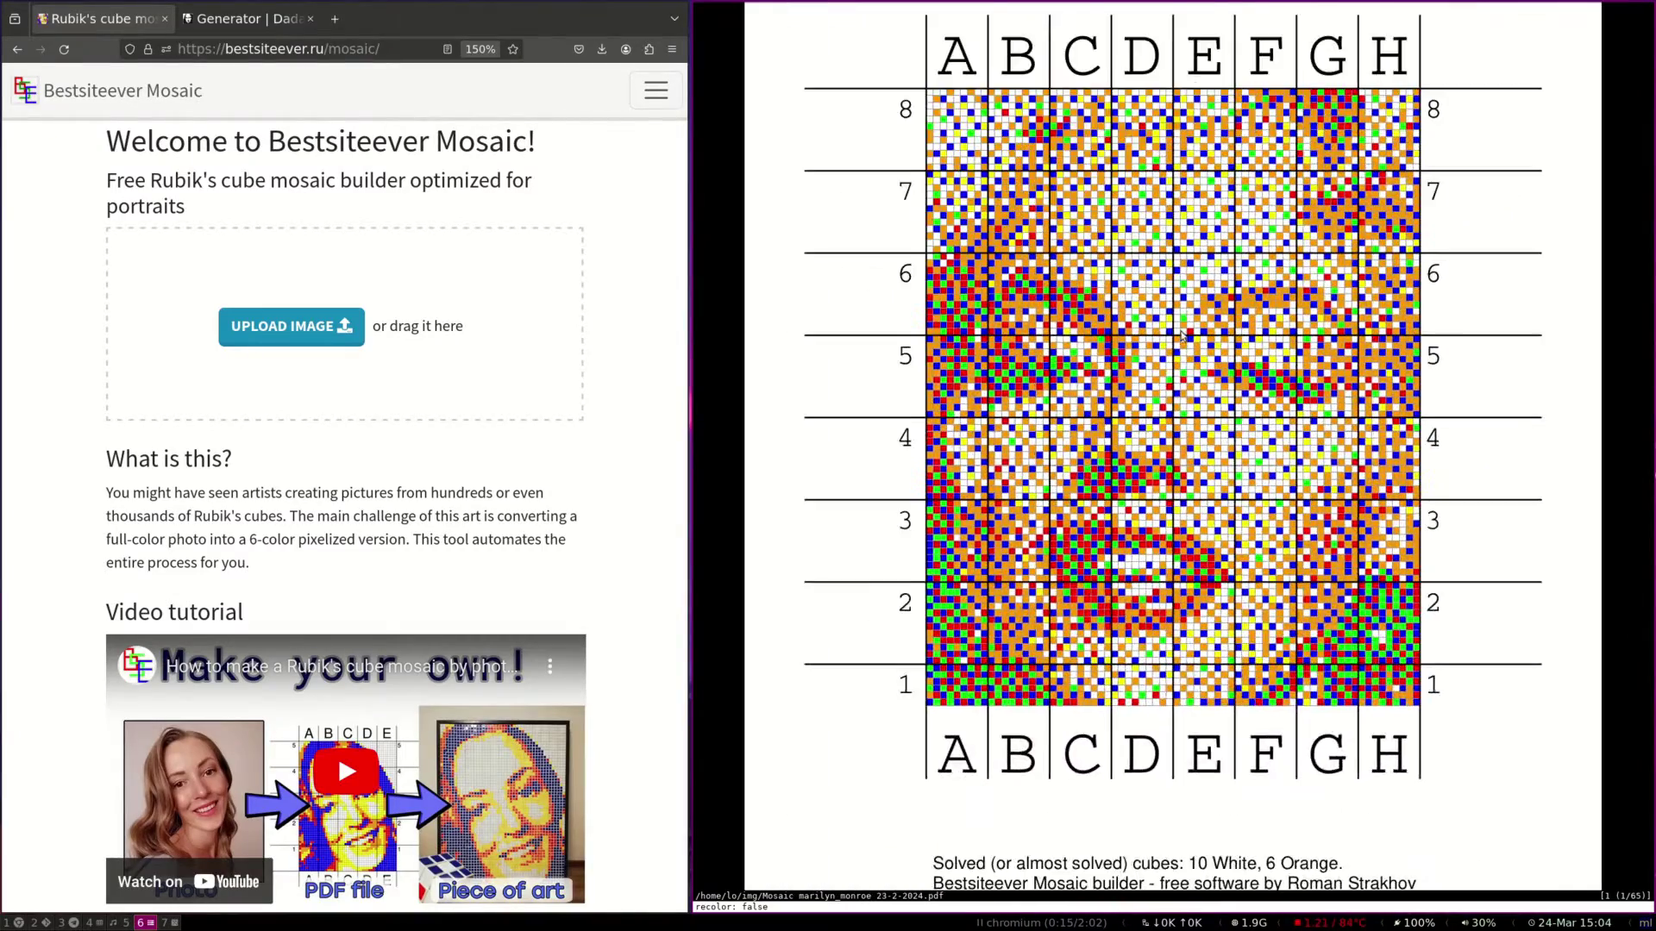
scroll(1177, 452, up, 5)
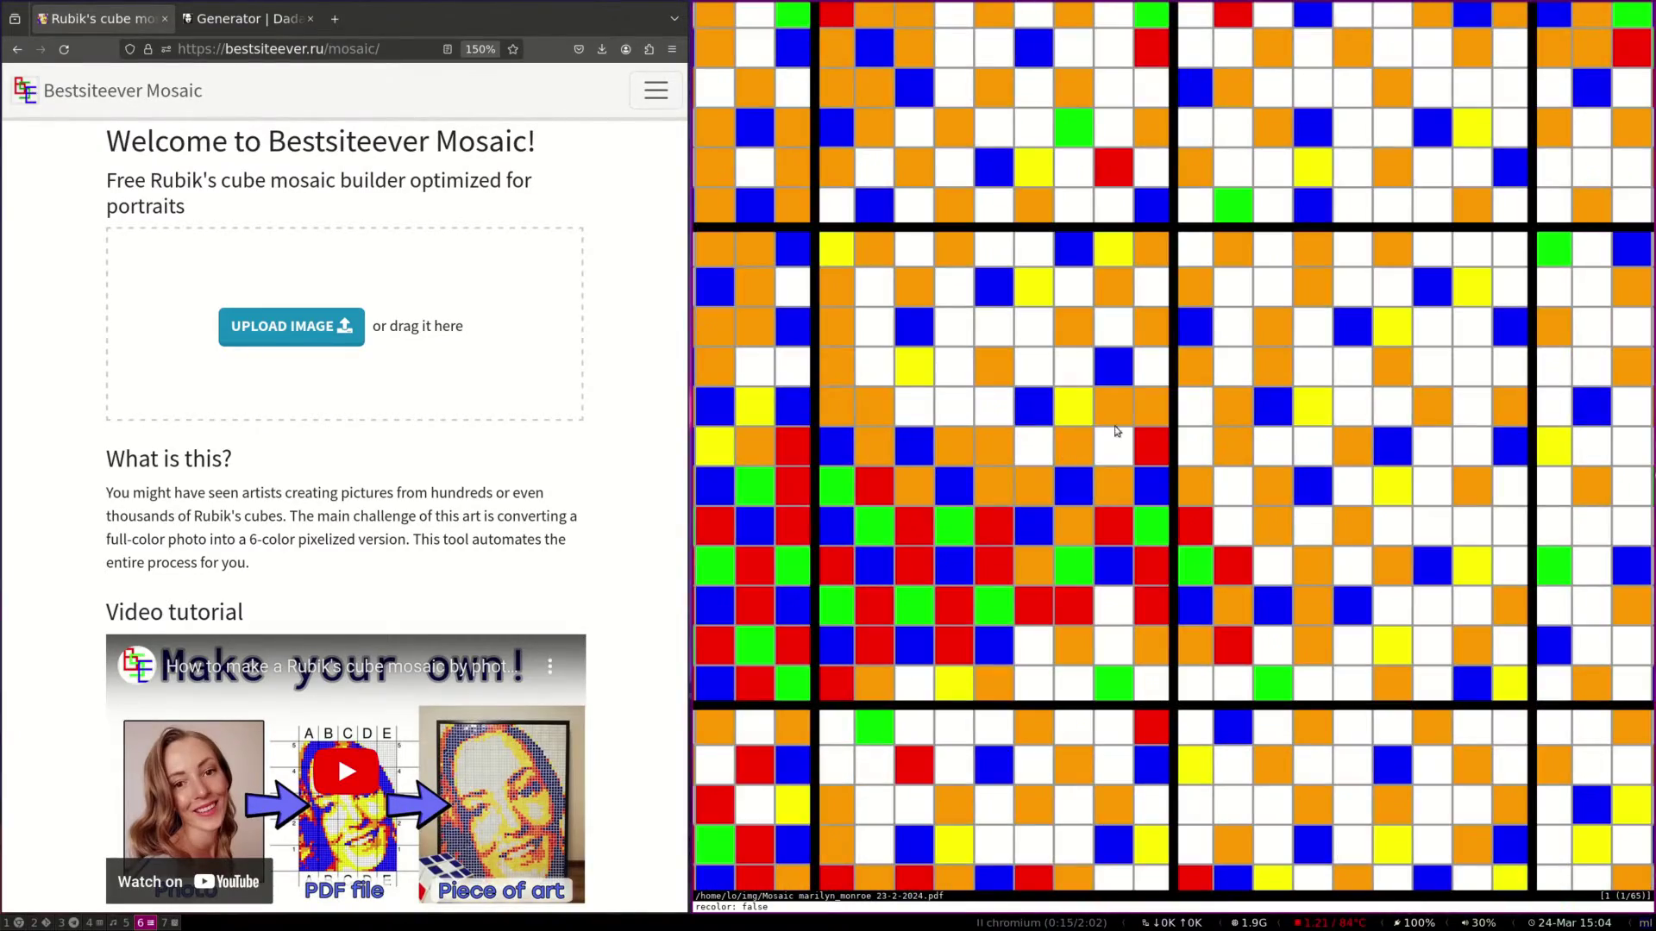
scroll(1126, 422, down, 15)
scroll(1177, 474, down, 15)
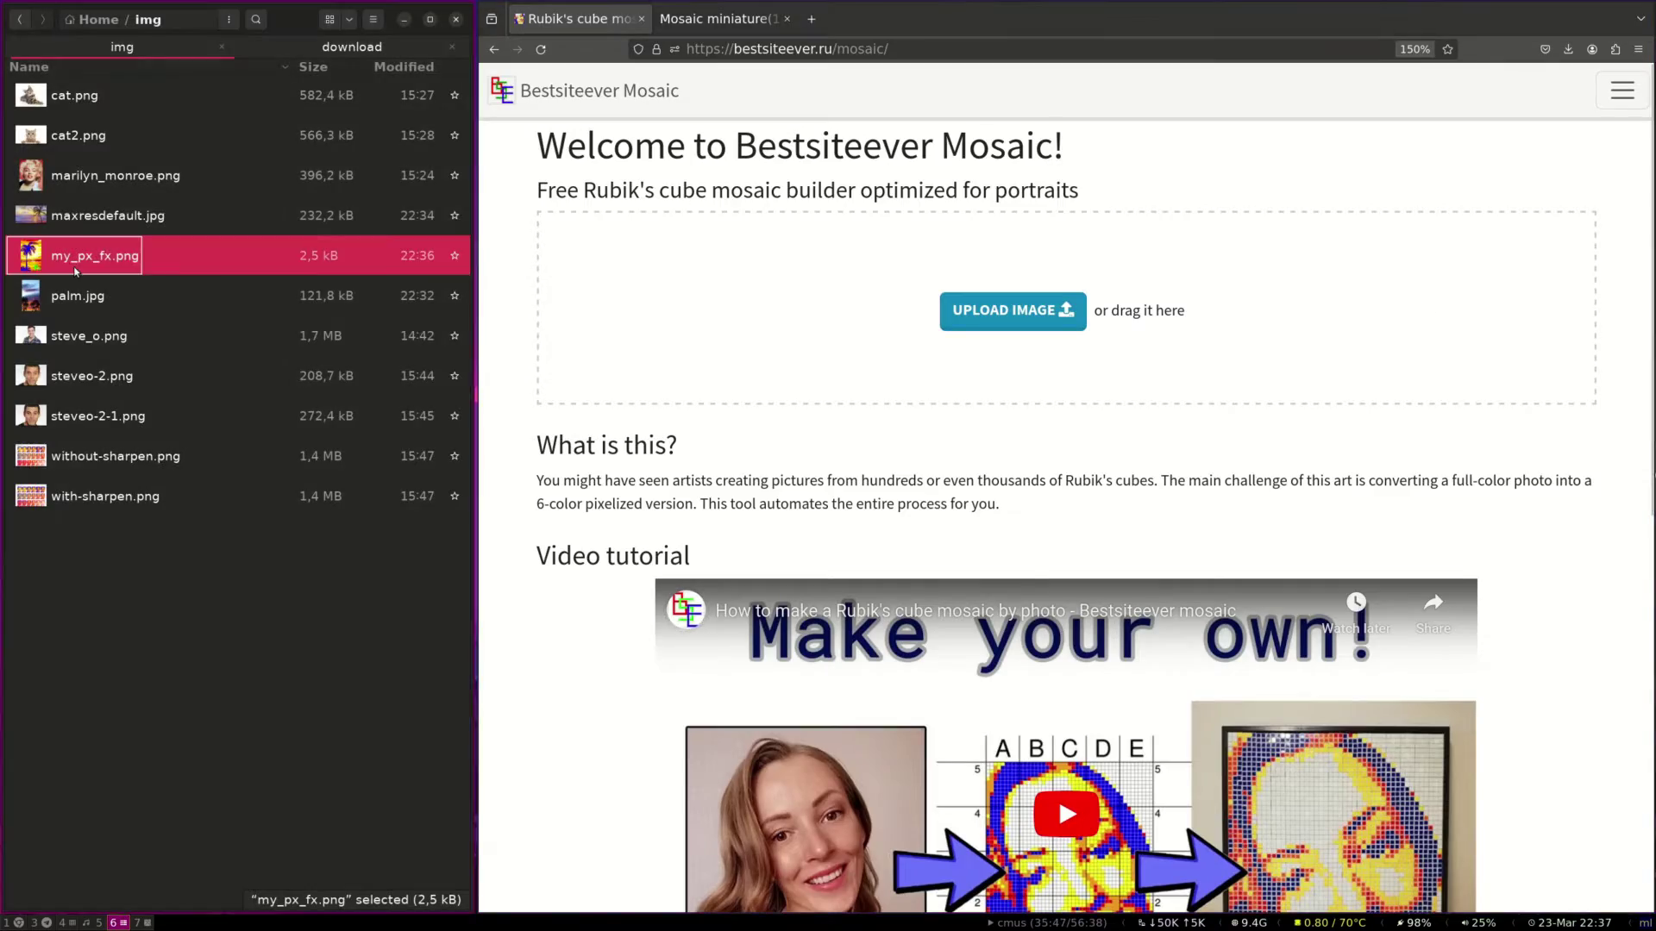
Step: Preview my_px_fx.png from the img folder and upload it to the mosaic builder to produce its PDF
double_click(75, 271)
scroll(595, 505, up, 3)
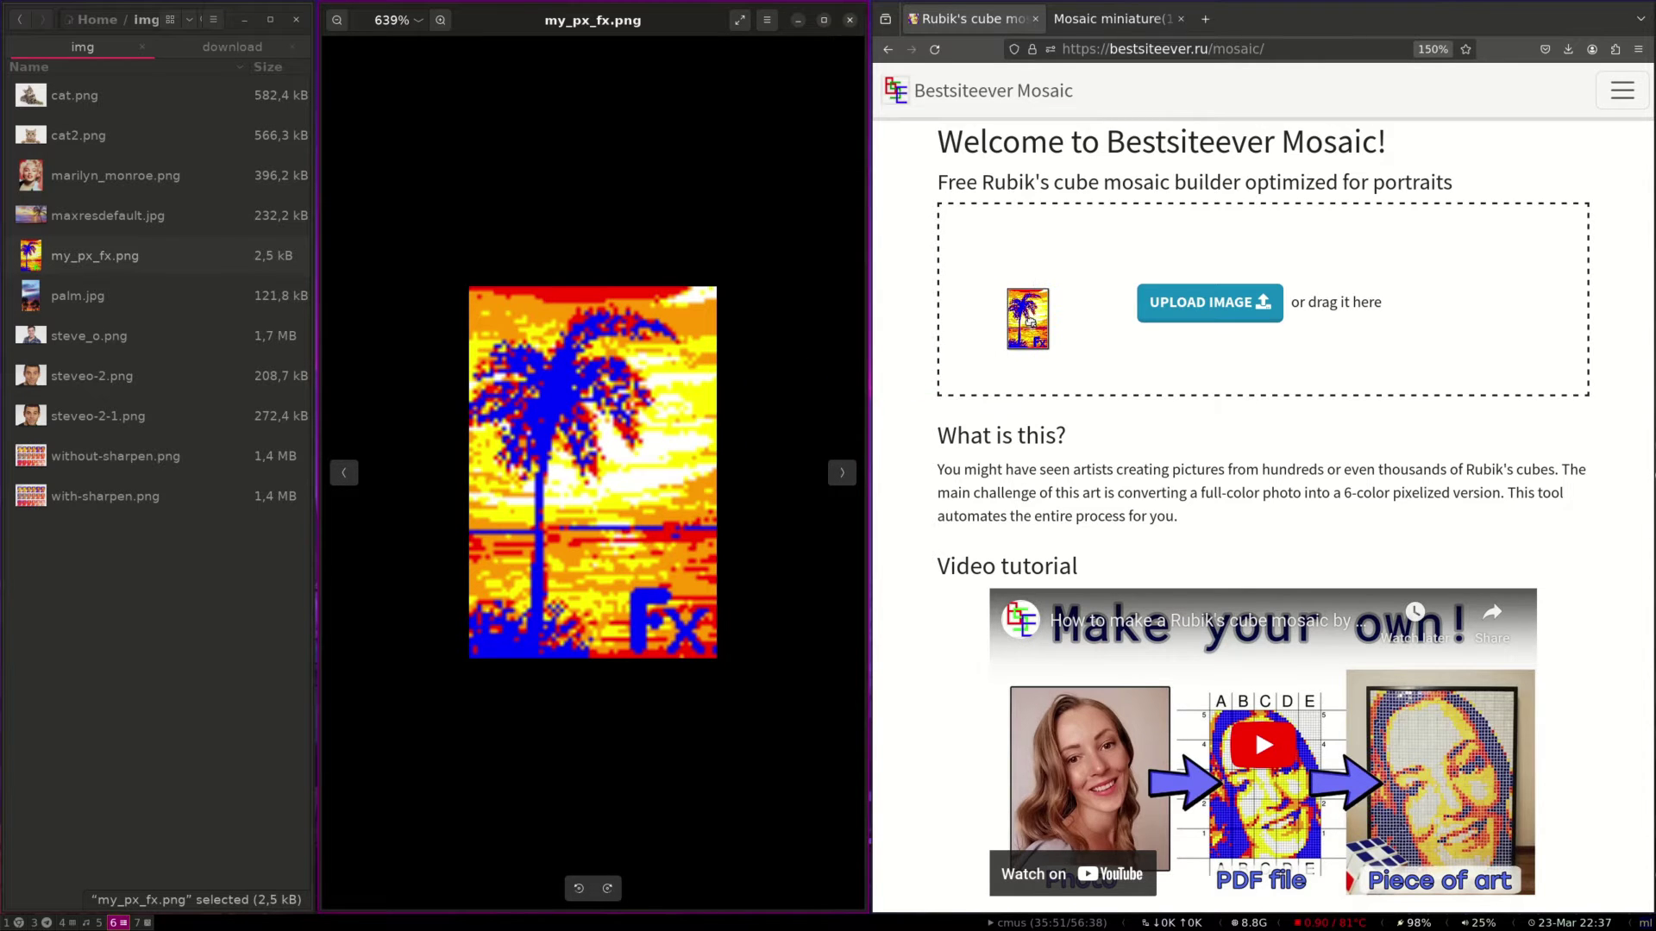
drag(1029, 321, 1053, 309)
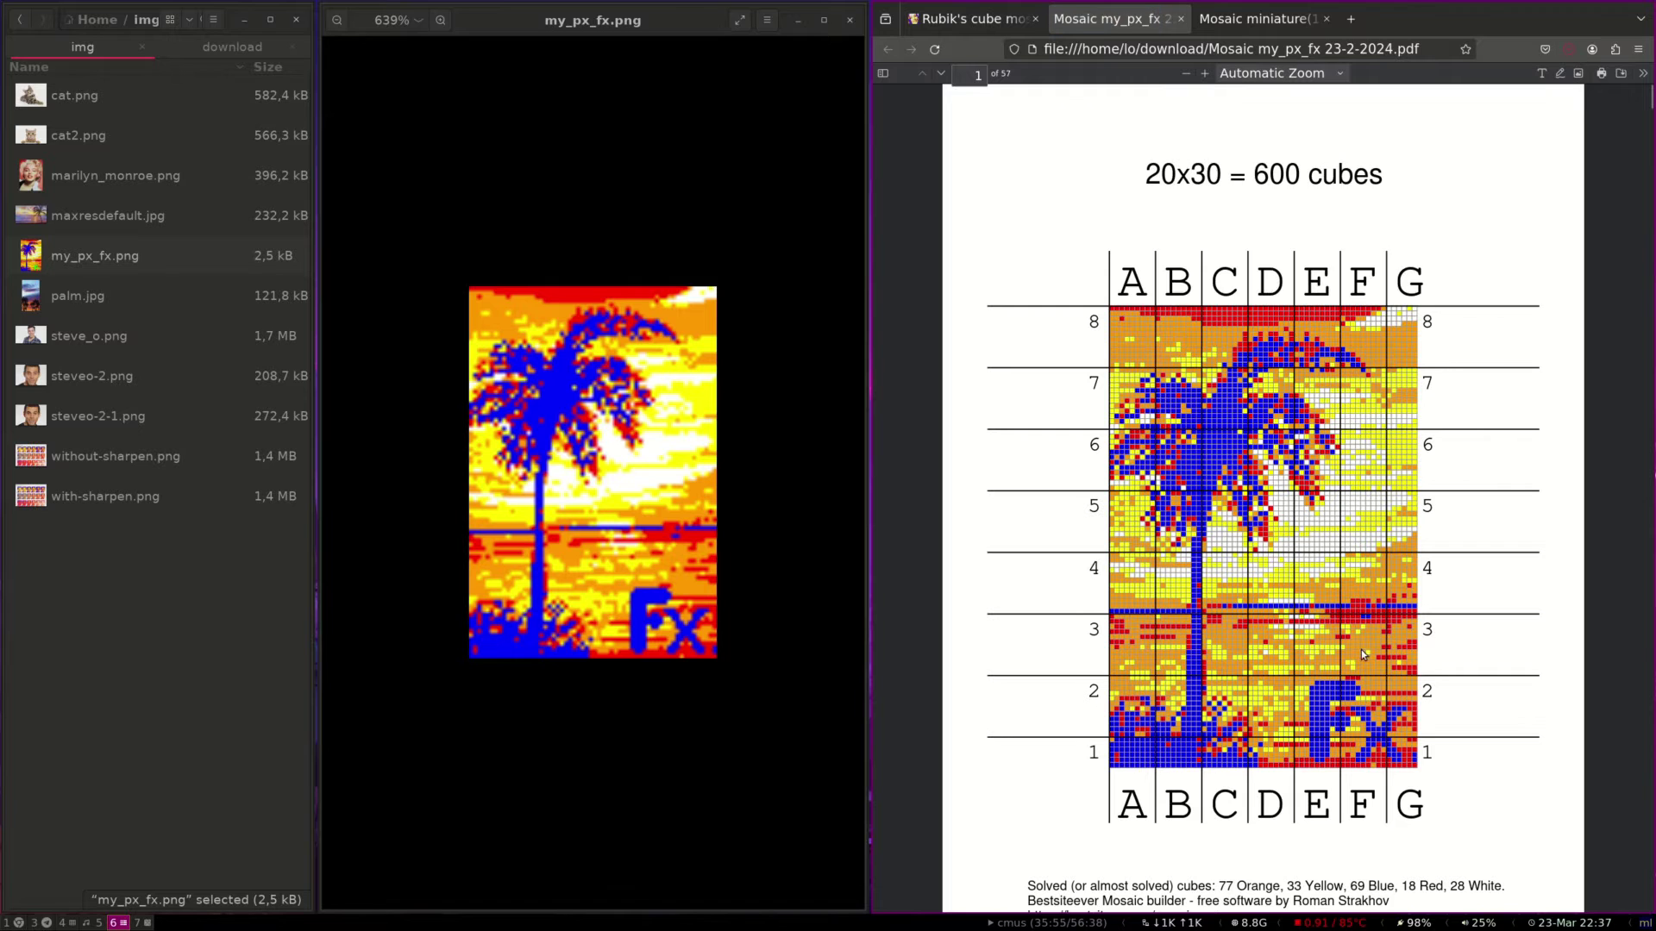
scroll(1363, 654, down, 10)
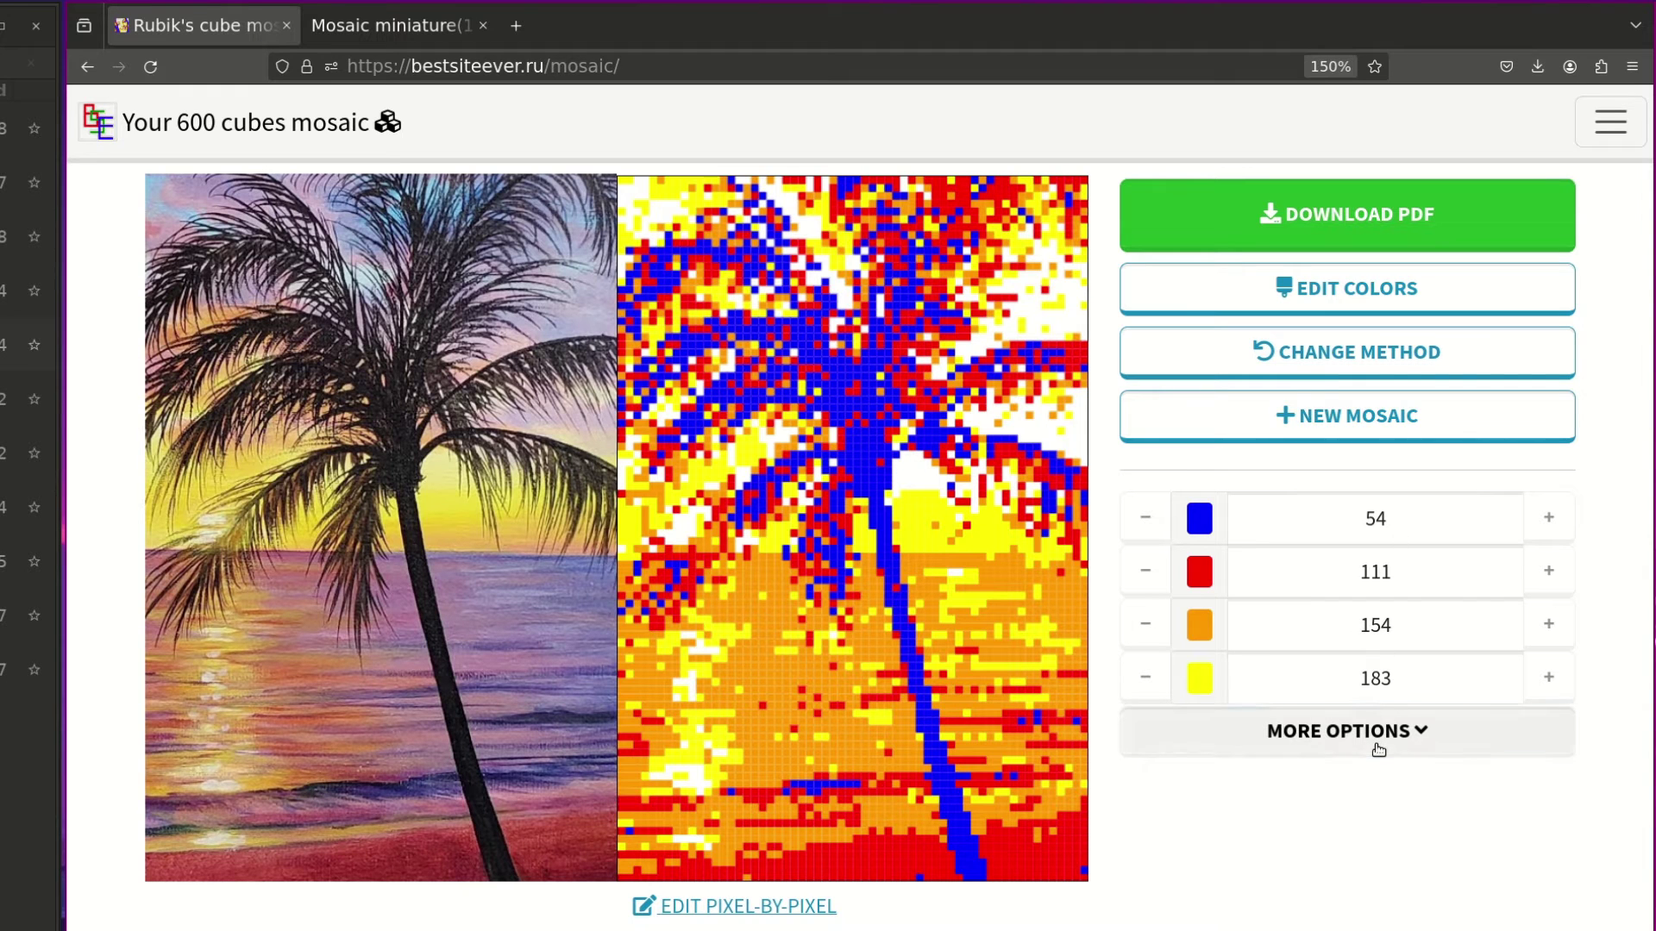
Step: Set the palm mosaic's preview plastic color to White and blur the preview
click(1362, 811)
click(1285, 862)
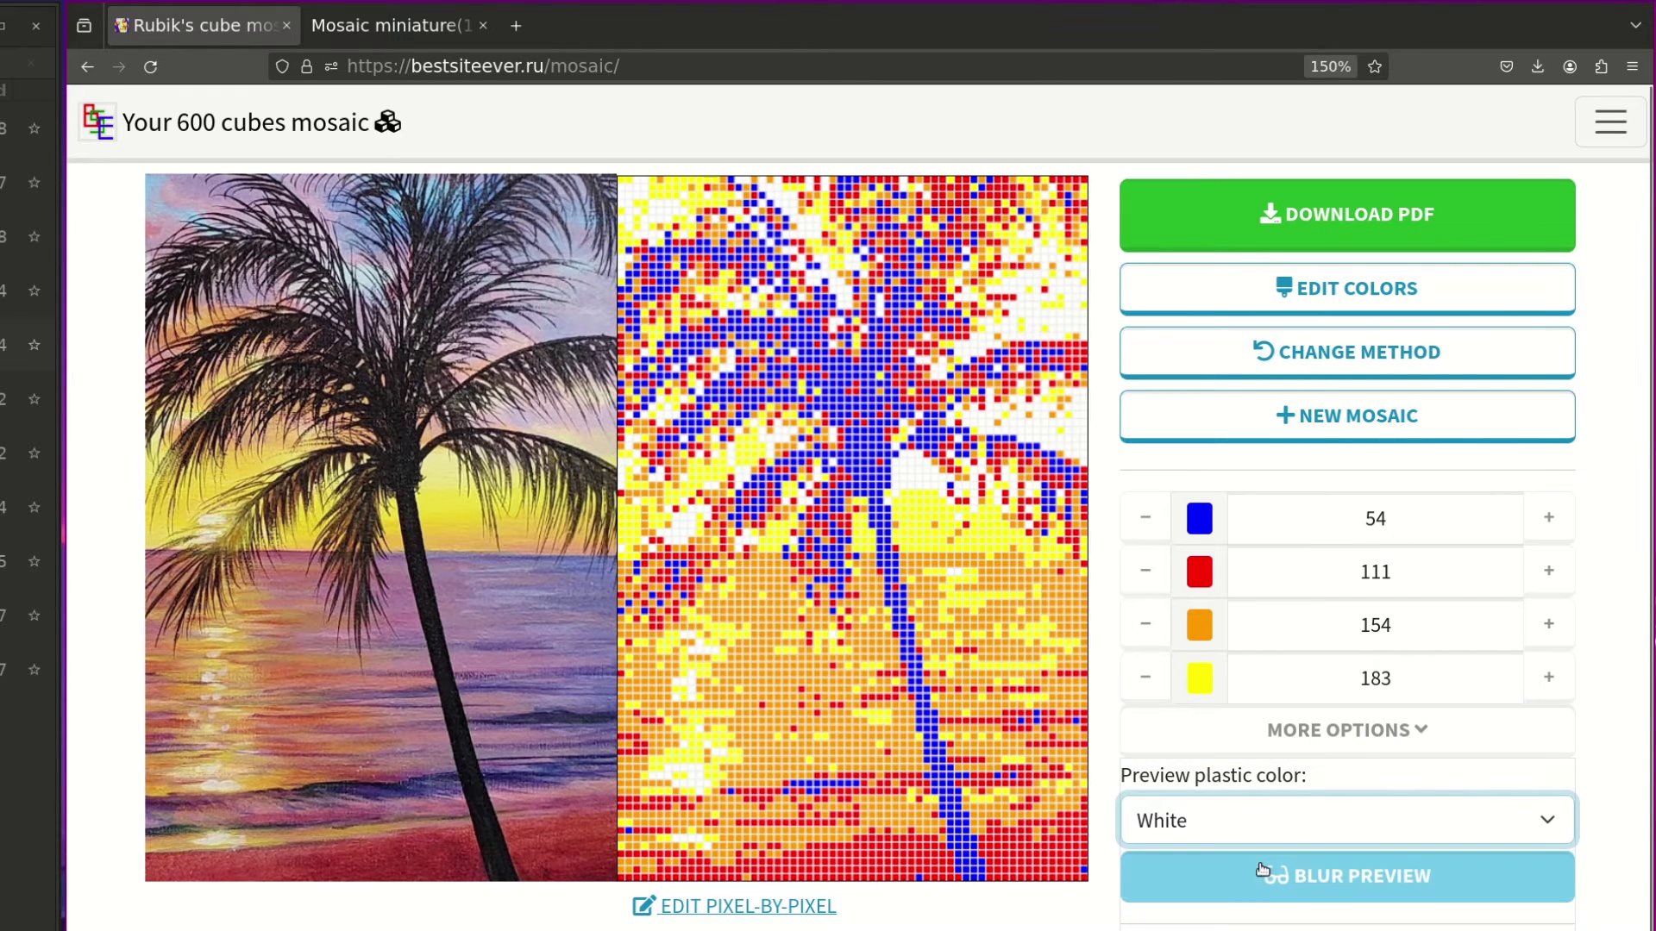
click(1247, 860)
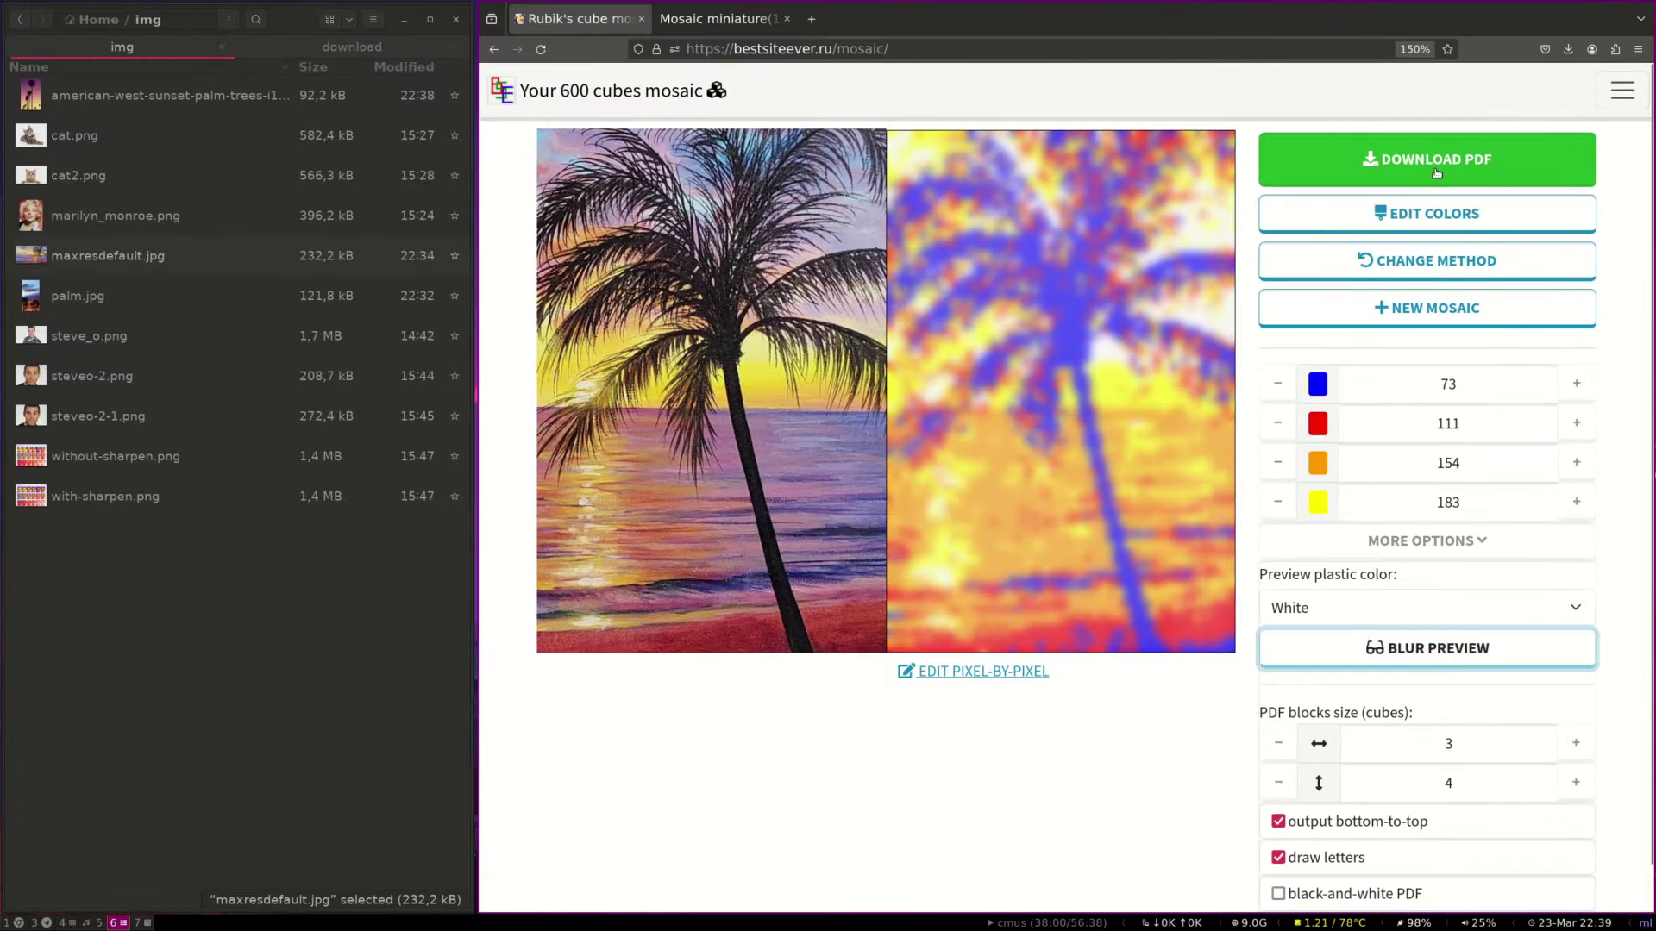
Step: Download the palm mosaic's PDF, including a version with black-and-white PDF enabled, and look through its pages
click(1347, 213)
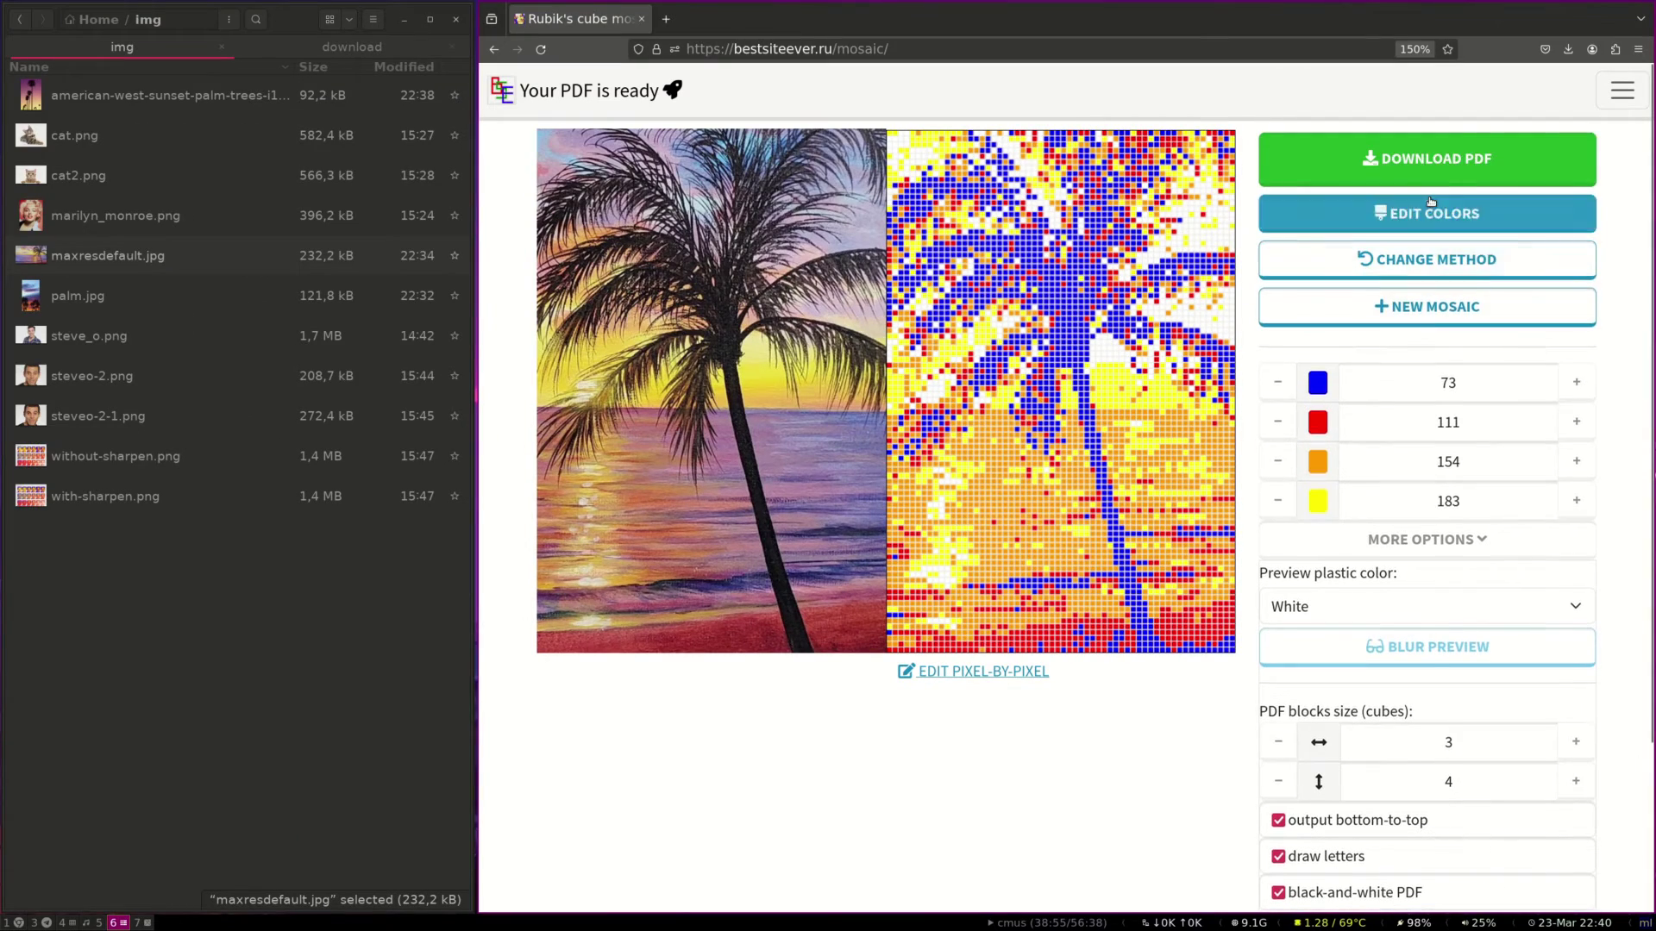
click(1436, 173)
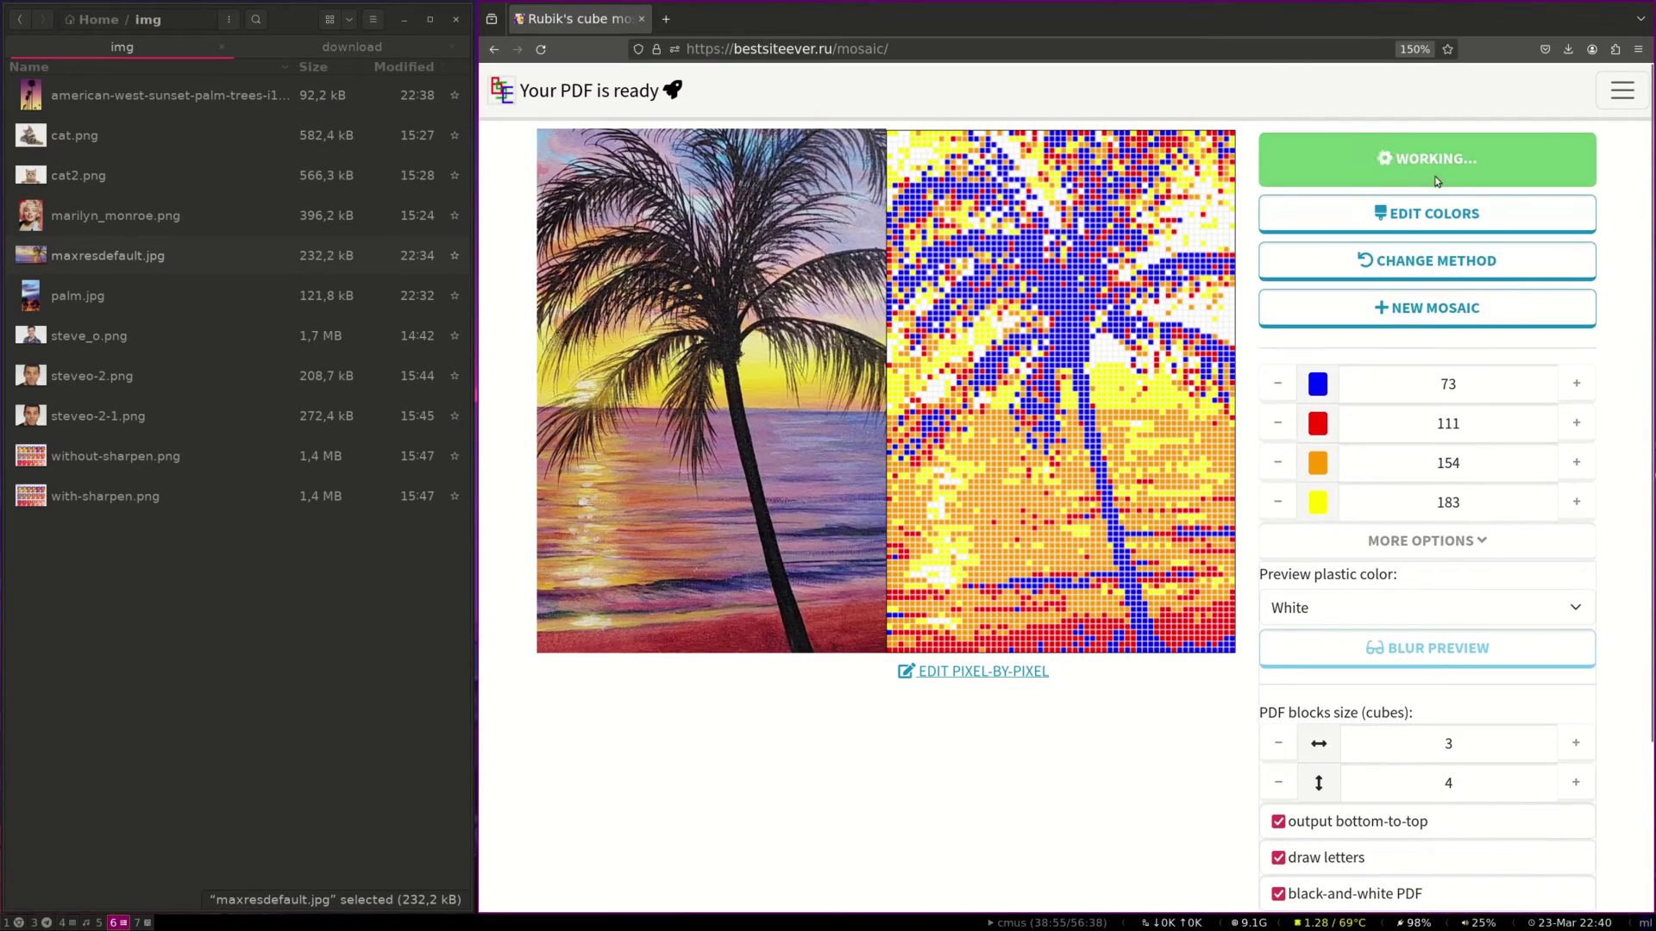
scroll(1221, 538, down, 10)
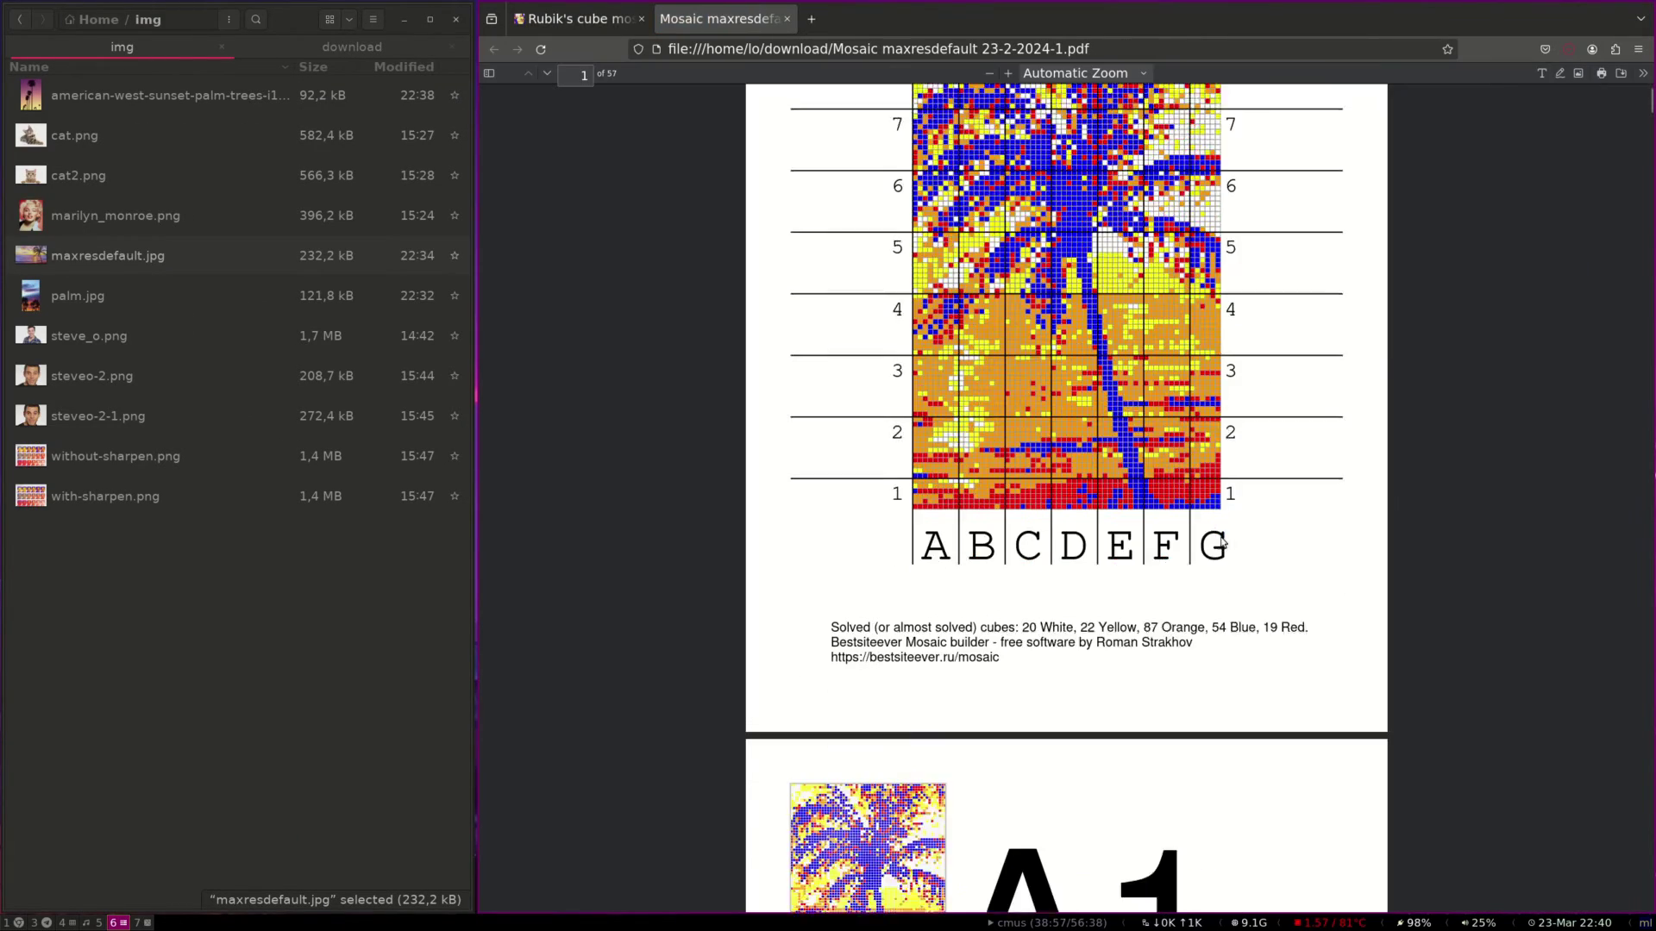
scroll(1221, 538, down, 3)
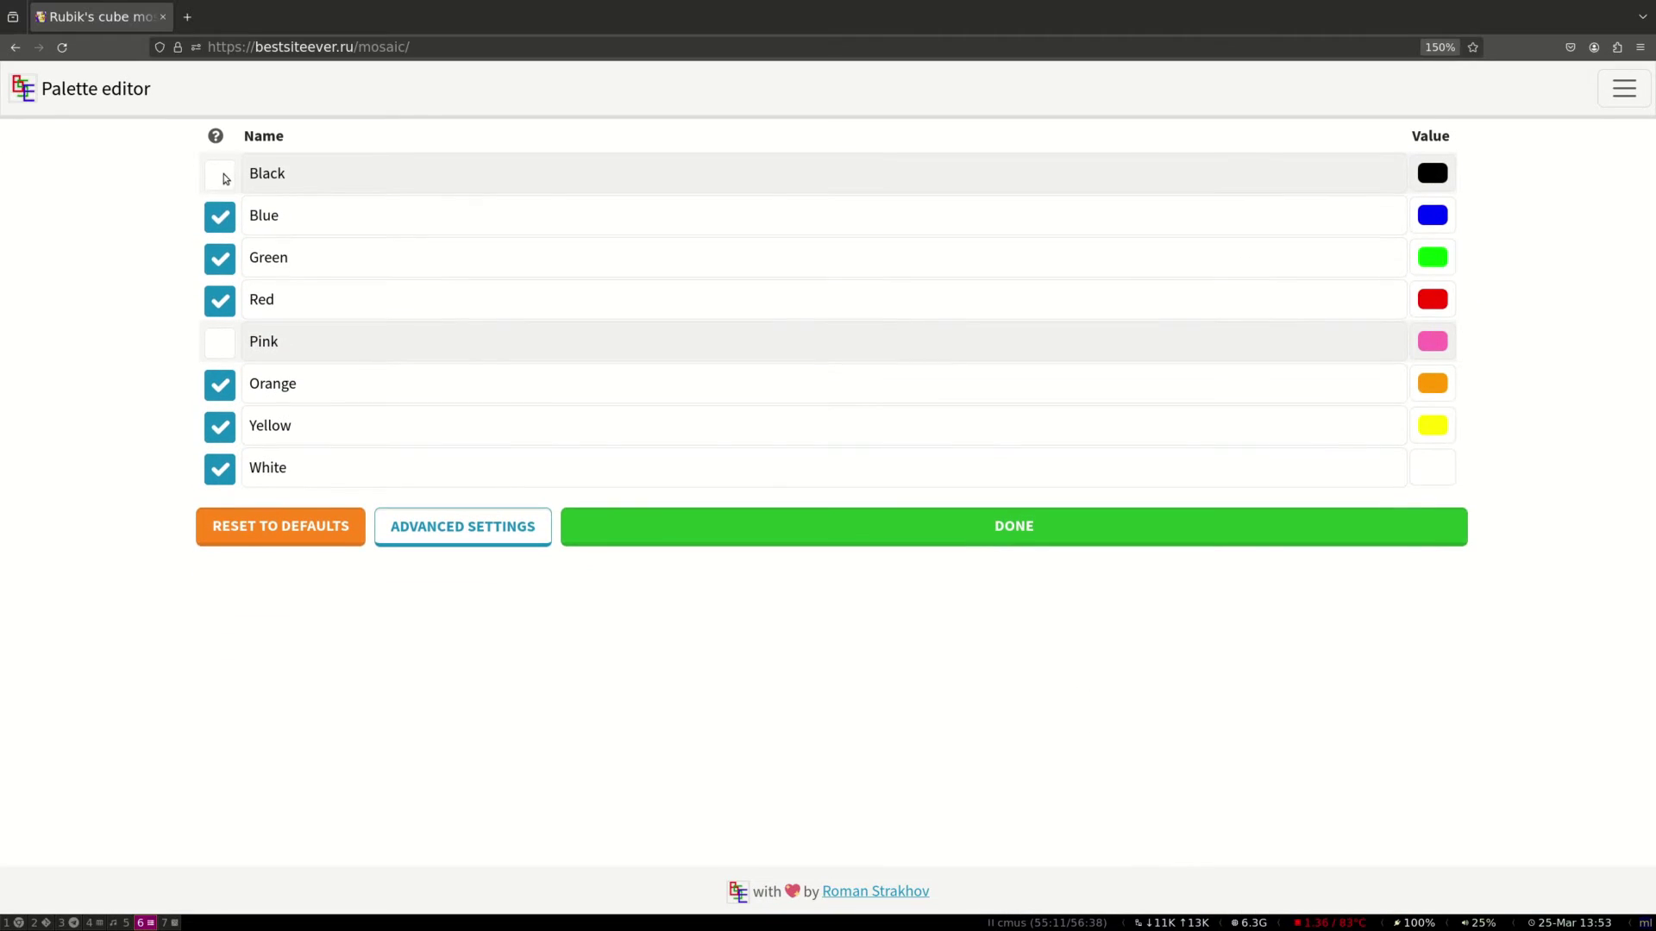
Step: Enable Black in the palette, open its letter for editing in the advanced settings, and apply the palette
click(220, 174)
click(459, 526)
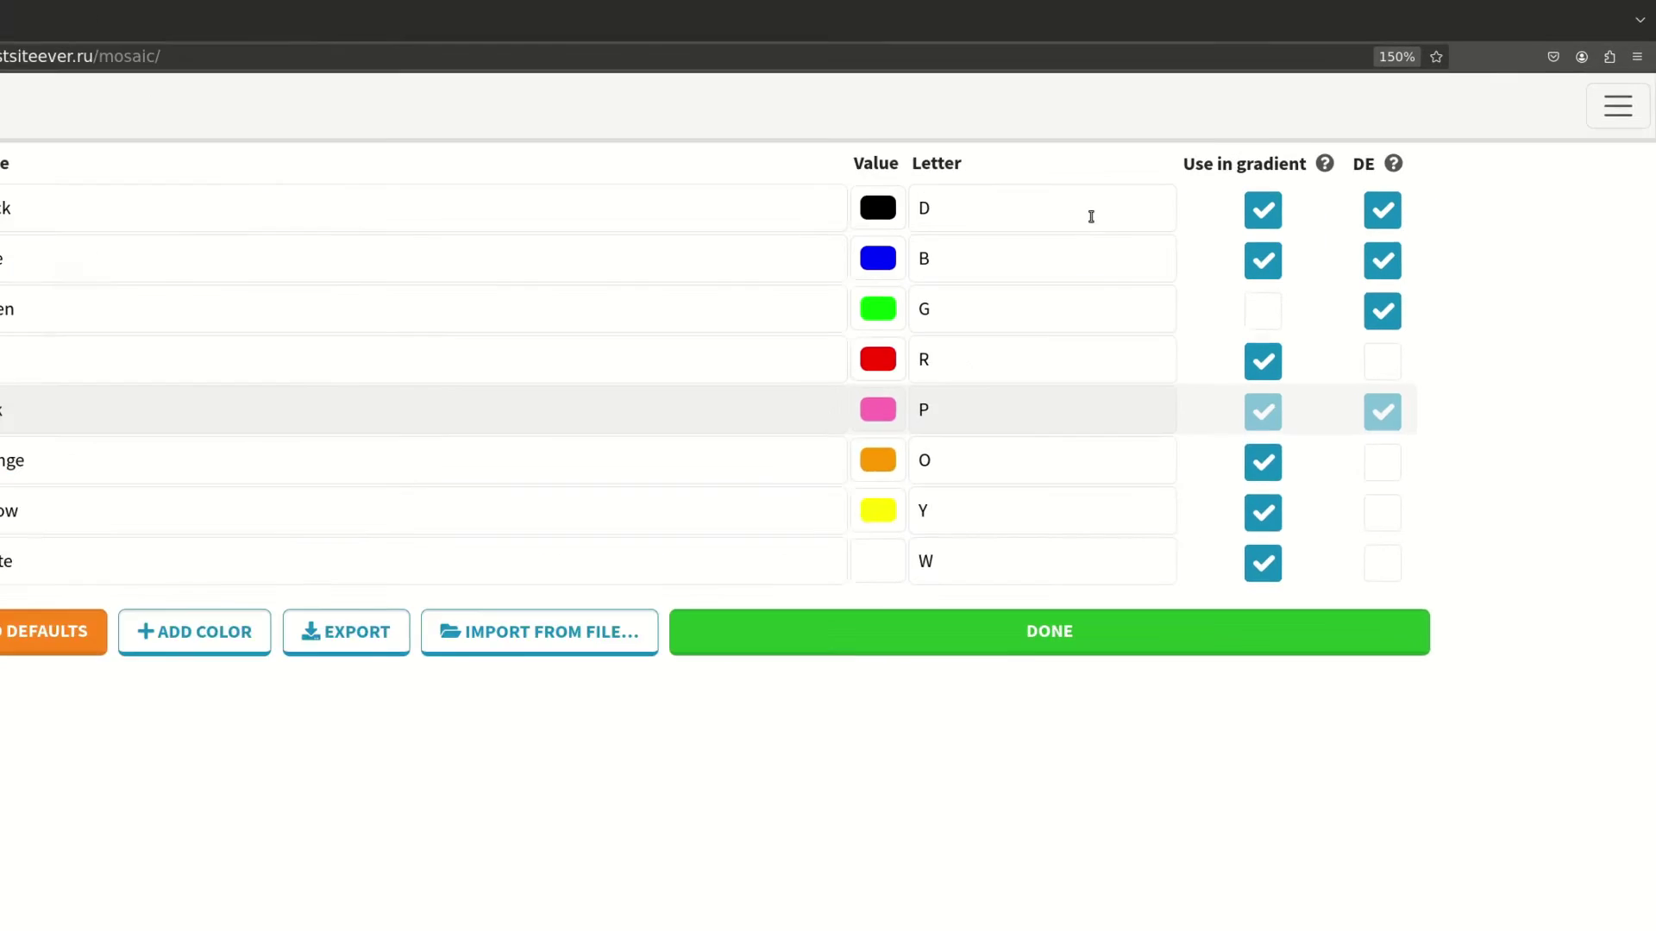
click(1183, 173)
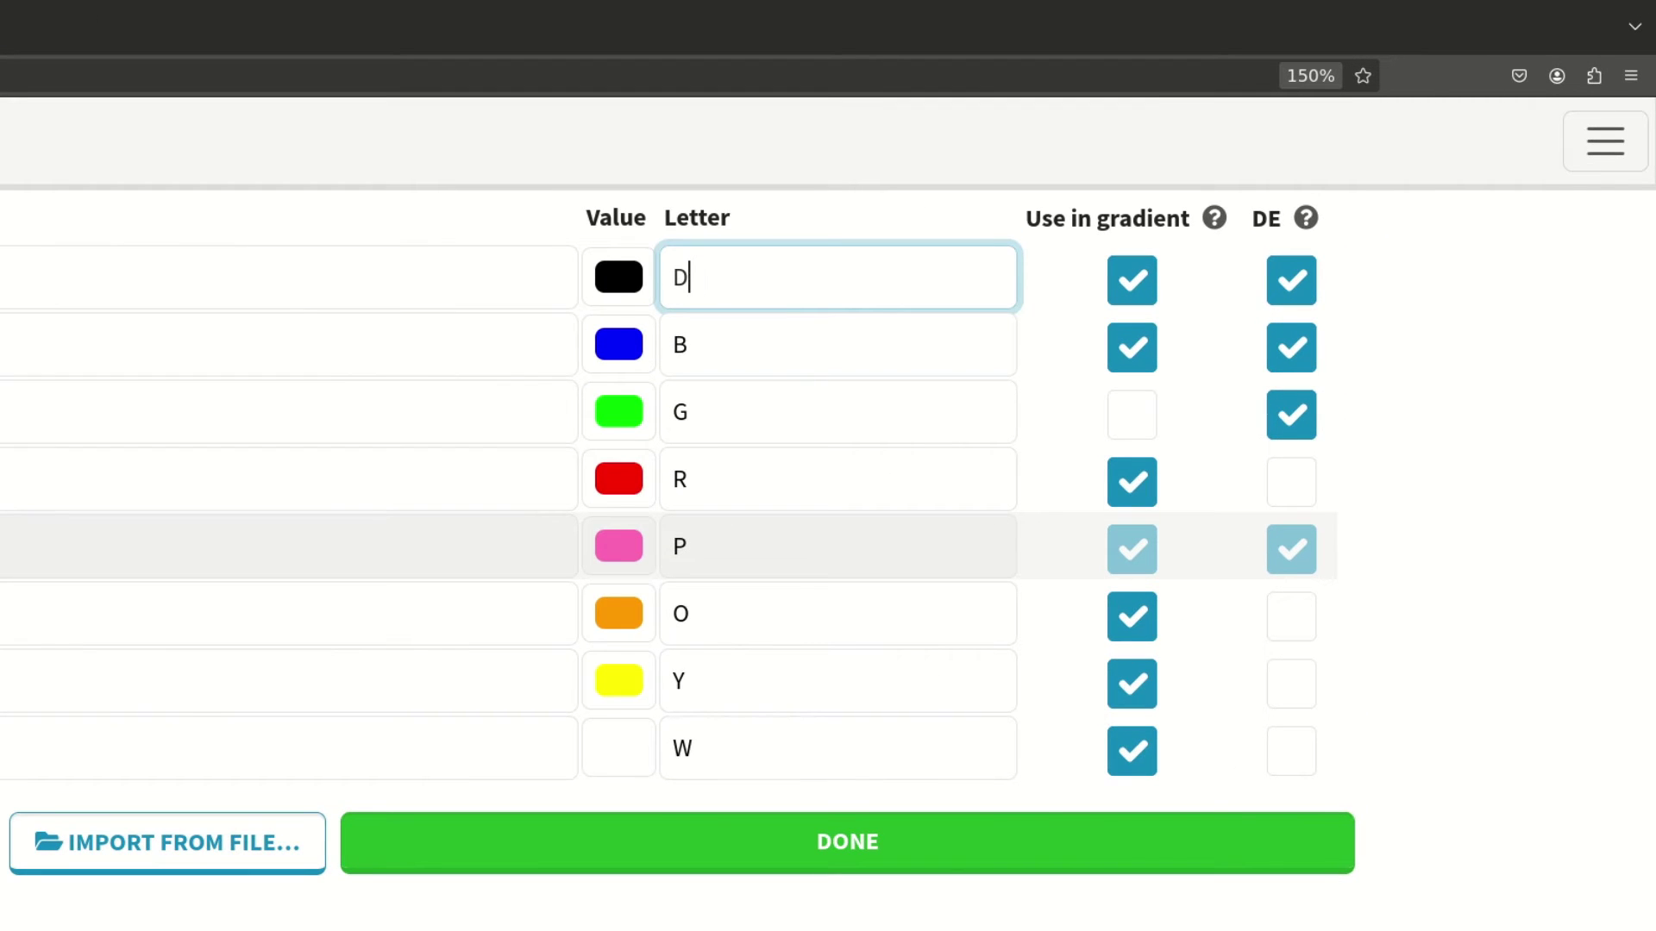
click(844, 863)
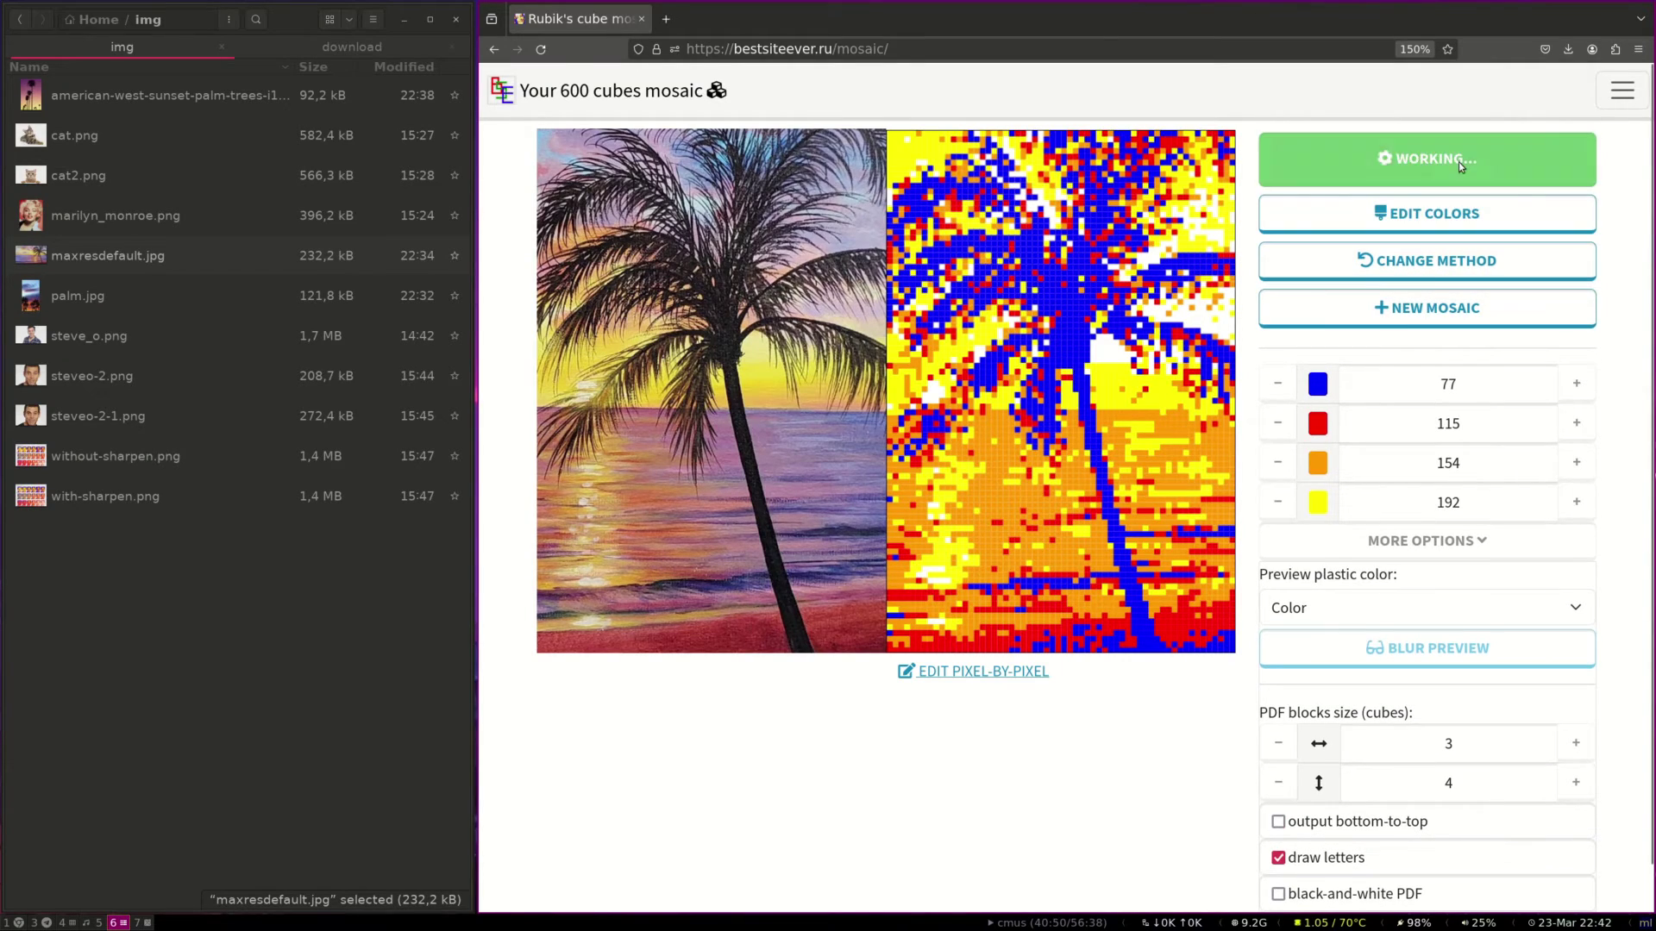
Step: Set the palm mosaic's PDF blocks size to 6 wide by 8 high cubes, download the PDF and check its pages
scroll(1089, 541, down, 1)
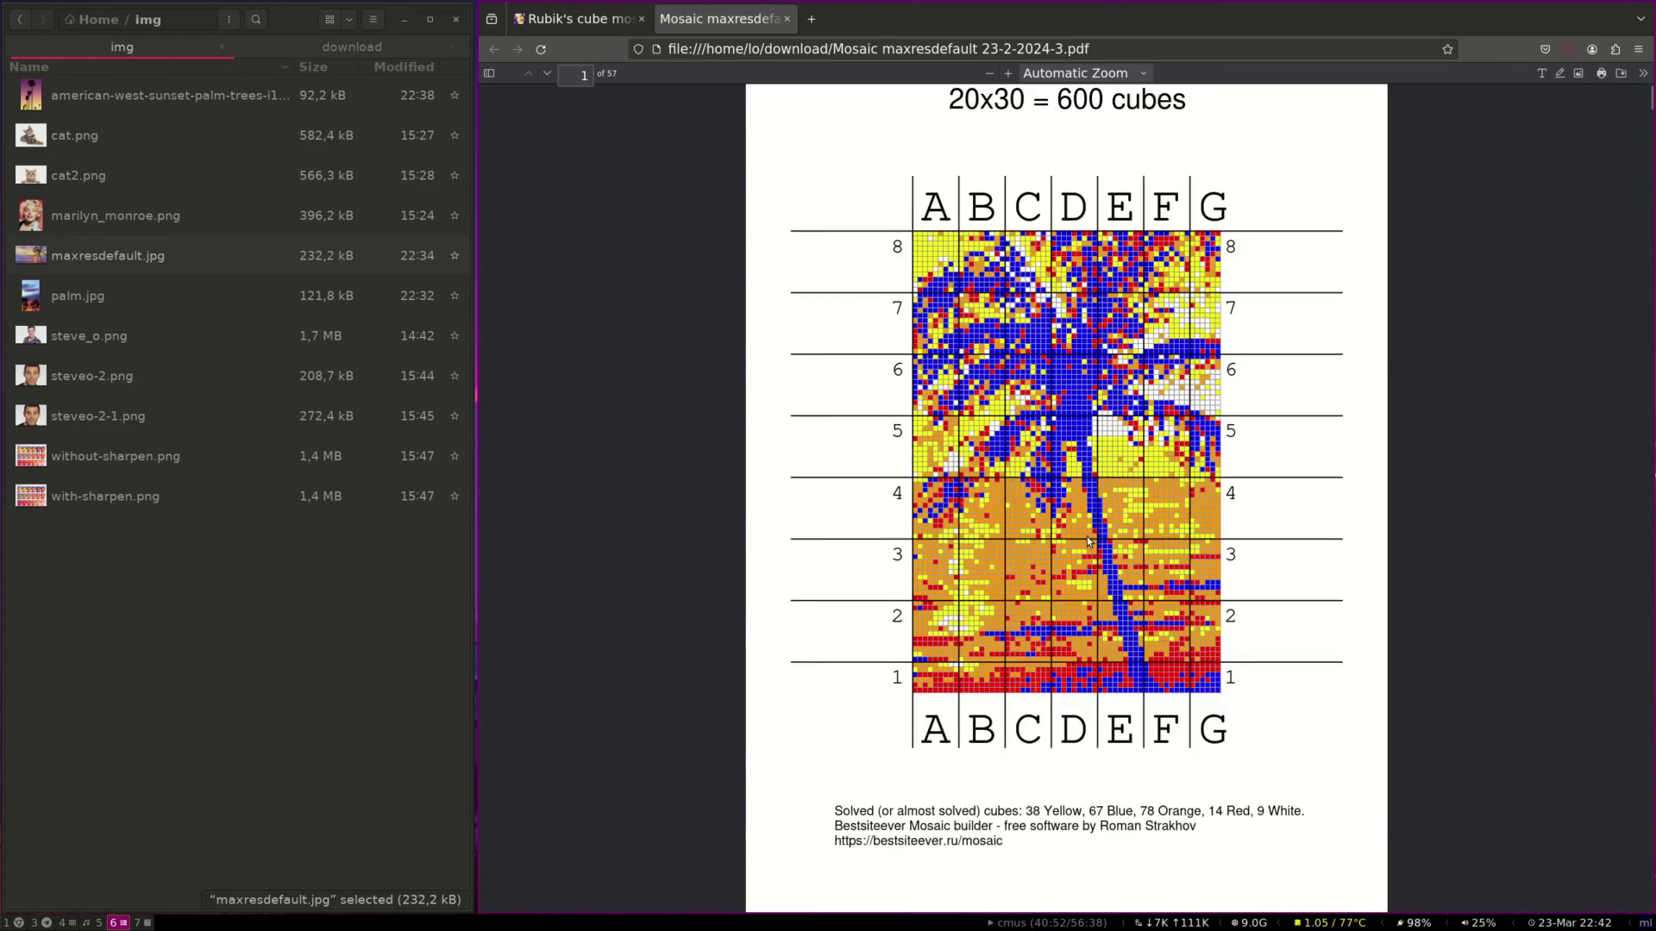
scroll(1088, 541, down, 10)
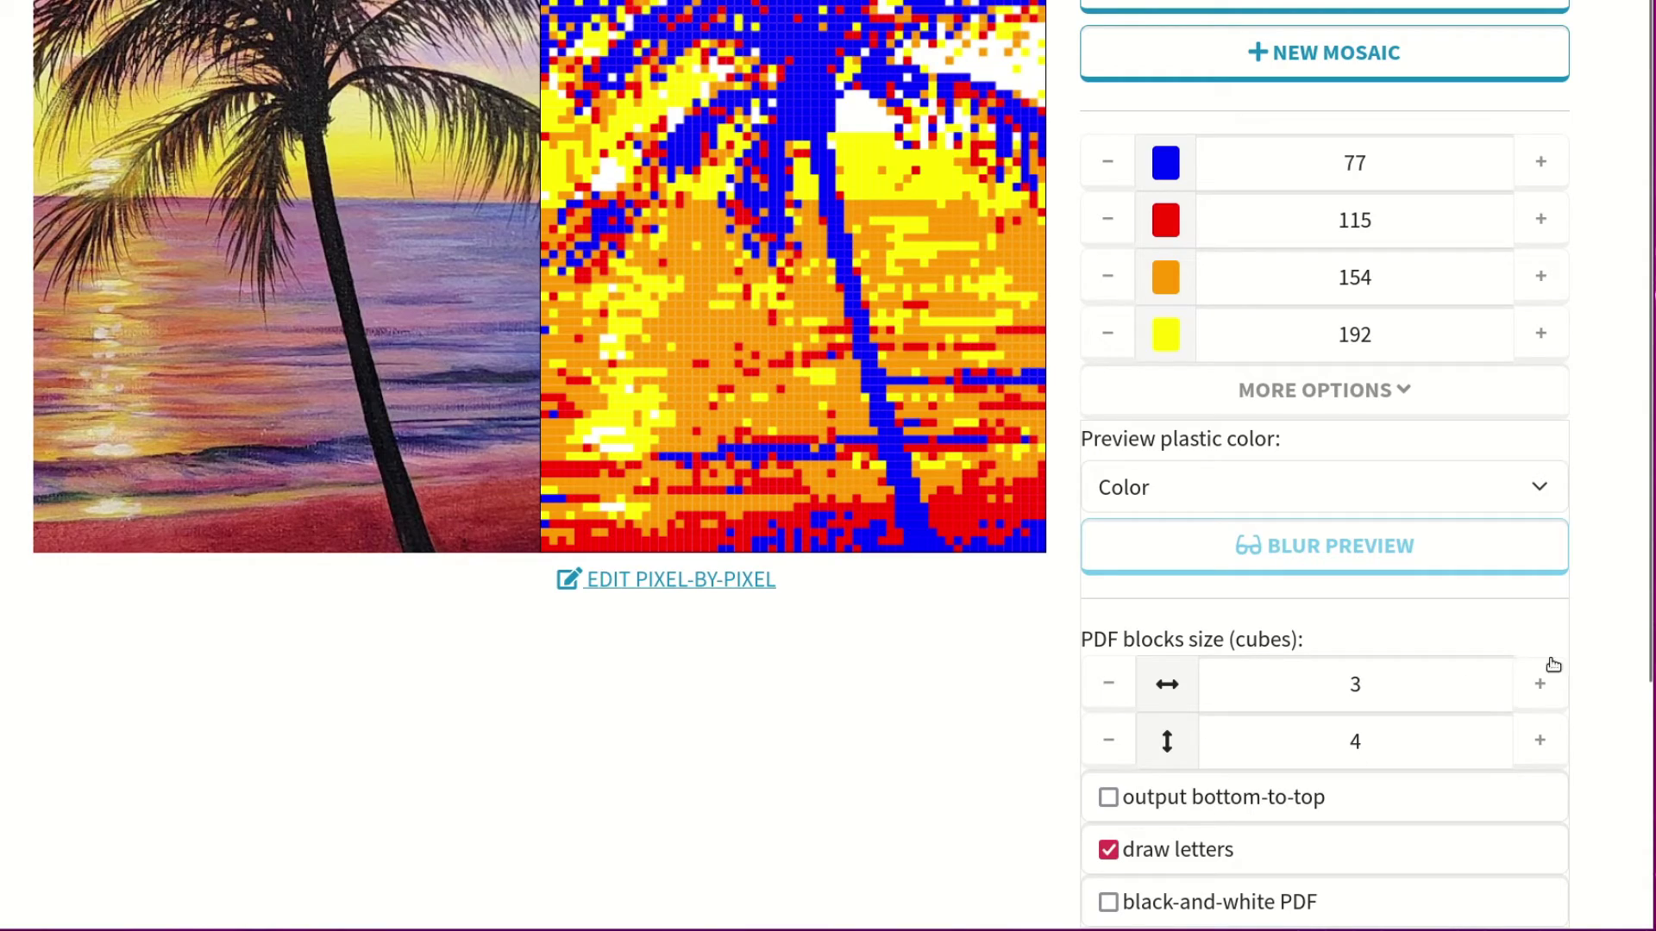
click(1557, 746)
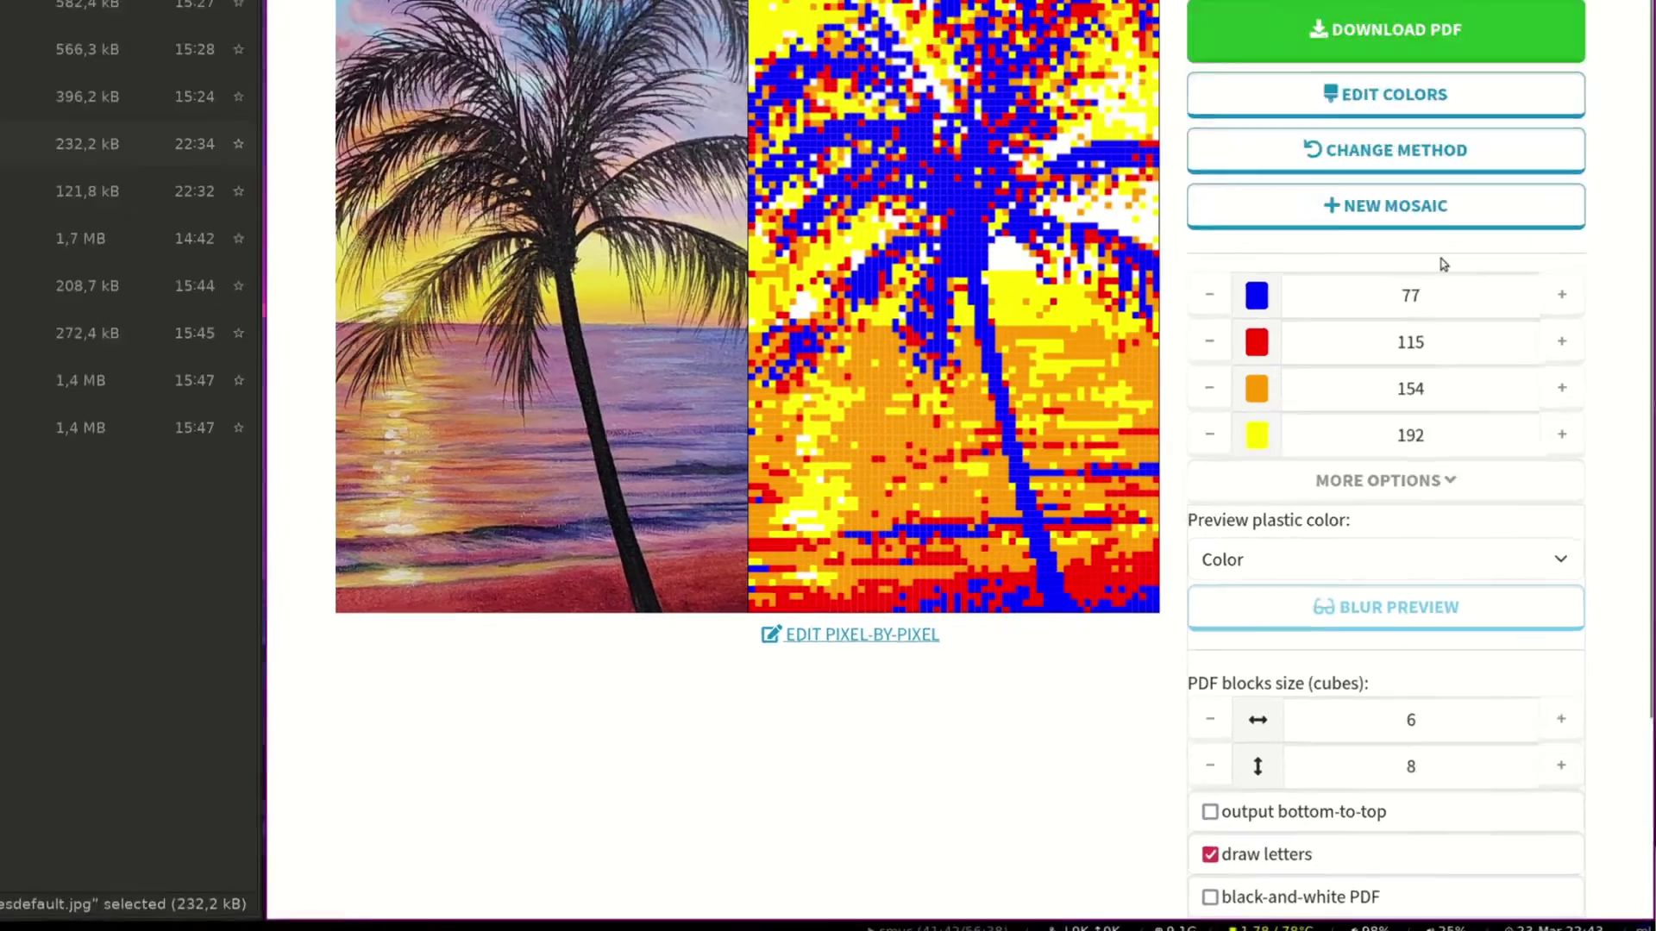
click(1453, 162)
scroll(1009, 580, down, 10)
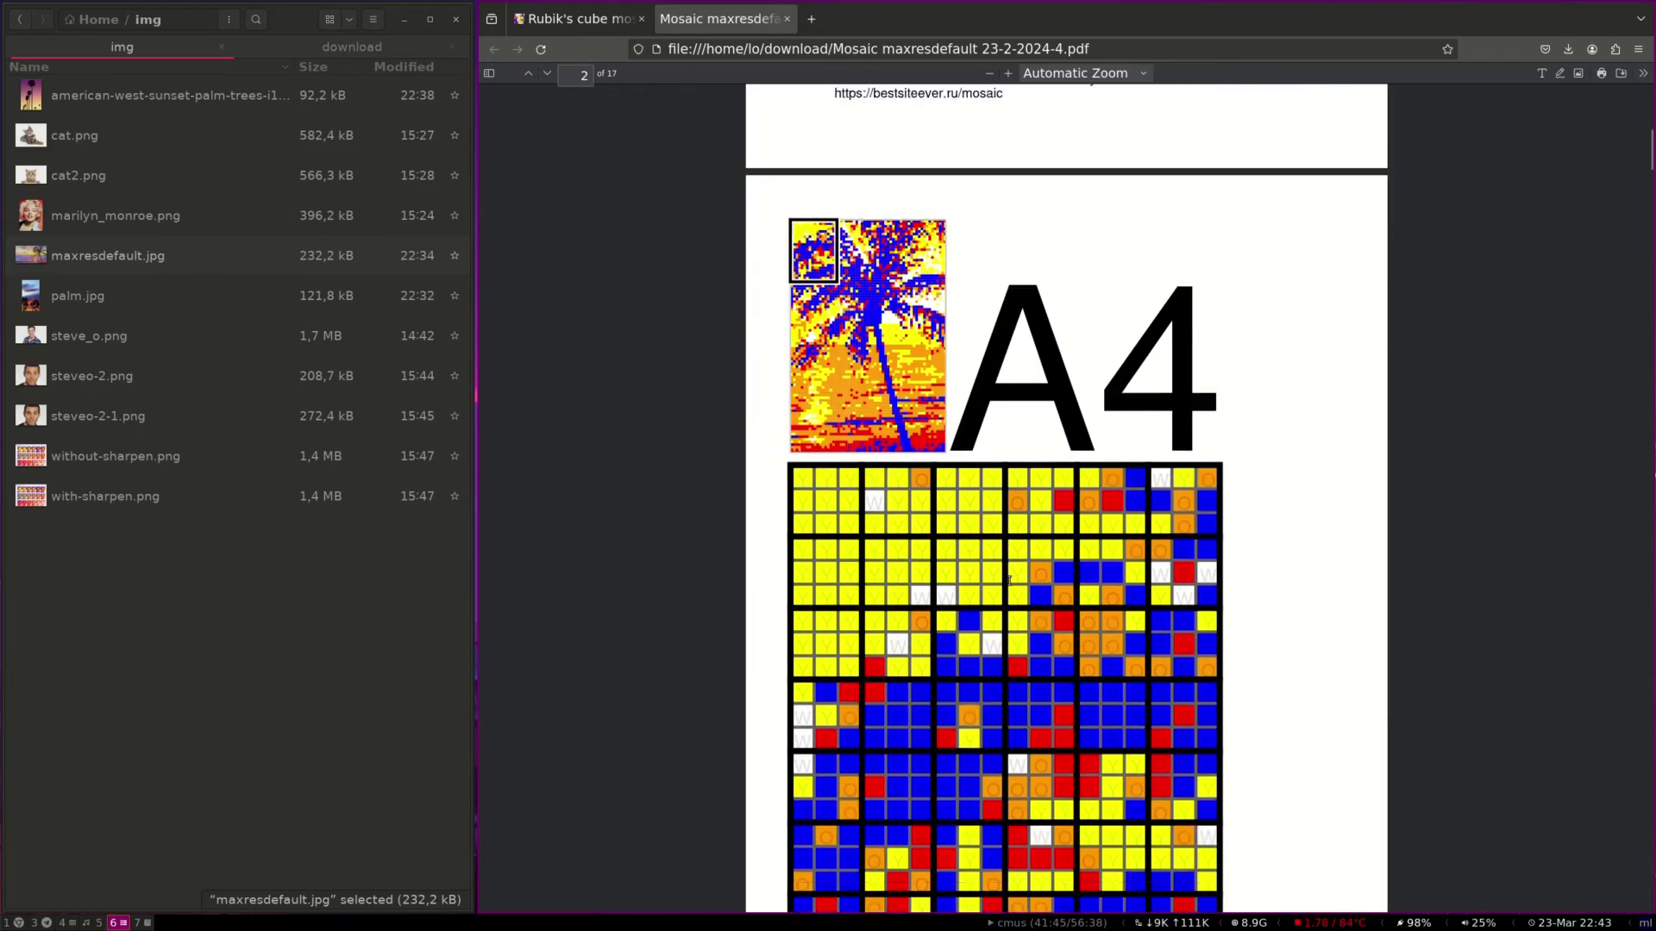
scroll(1009, 580, down, 3)
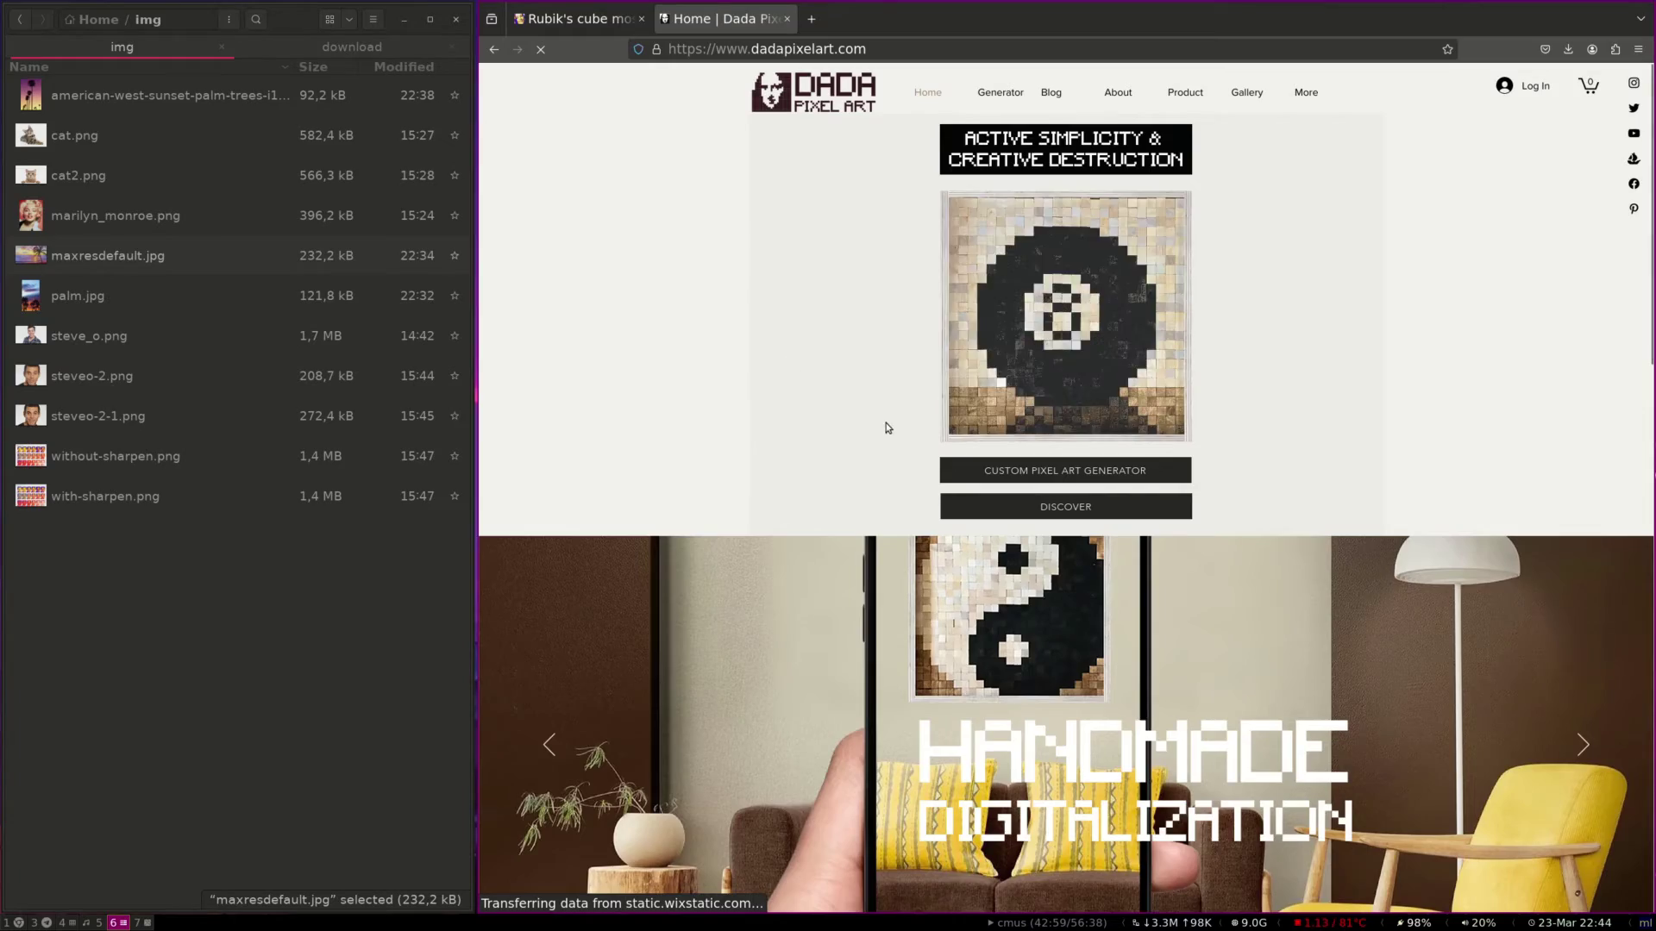
Step: Look over the Dada Pixel Art home page, open its generator and upload marilyn_monroe.png from the img folder
scroll(888, 428, down, 5)
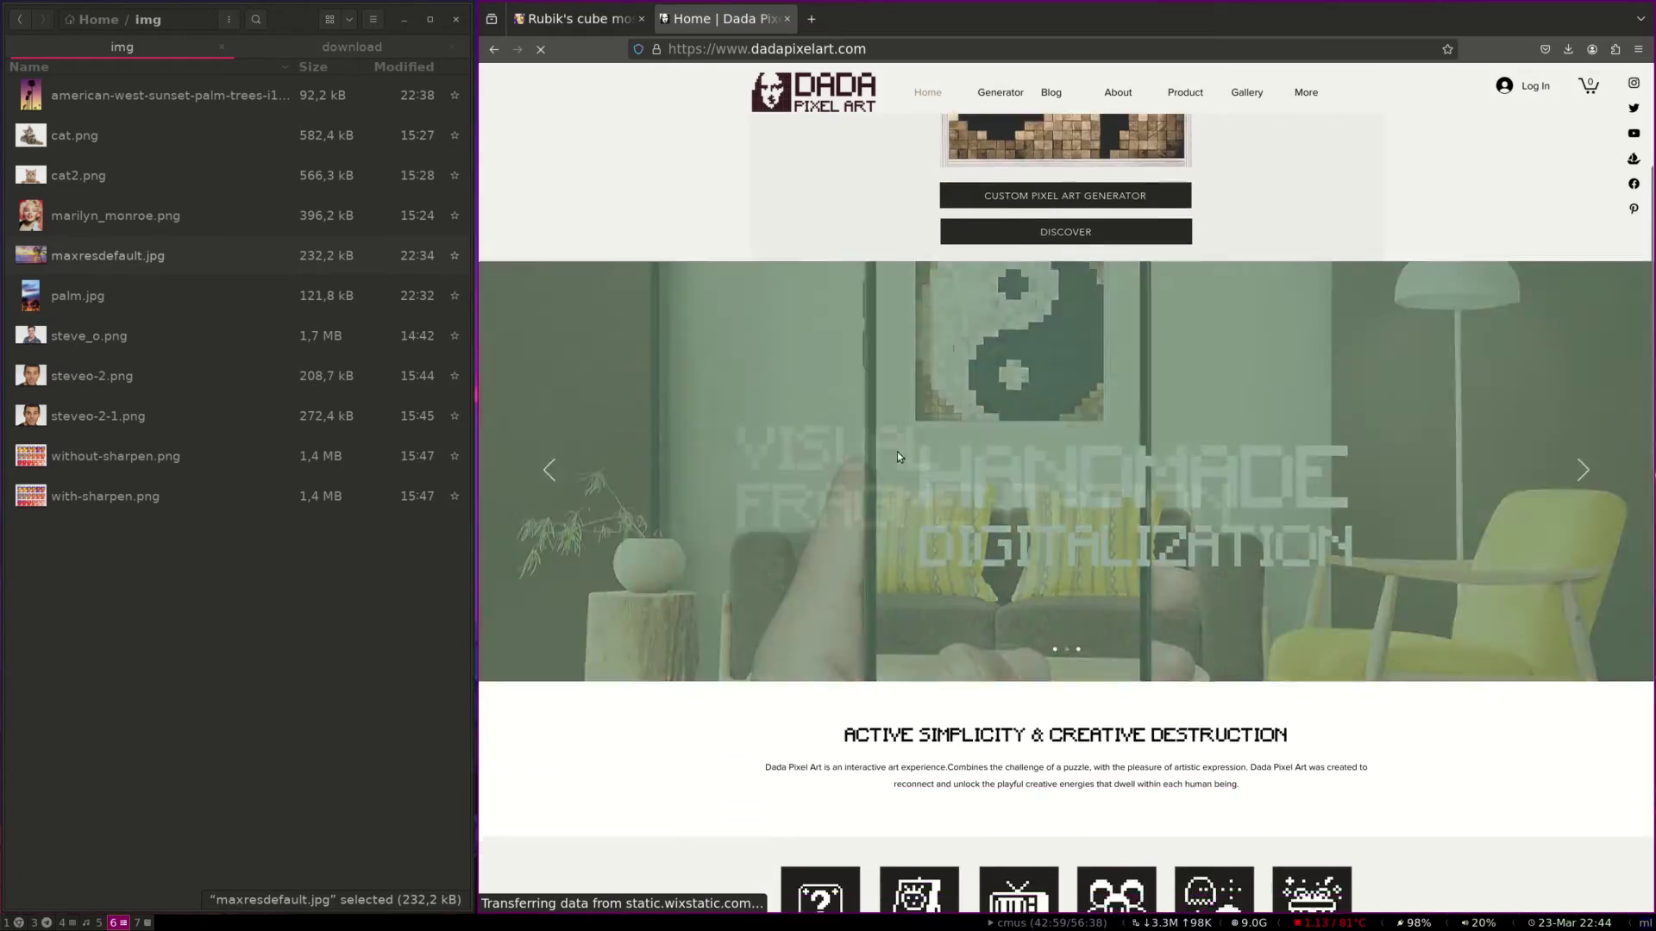
drag(115, 215, 237, 226)
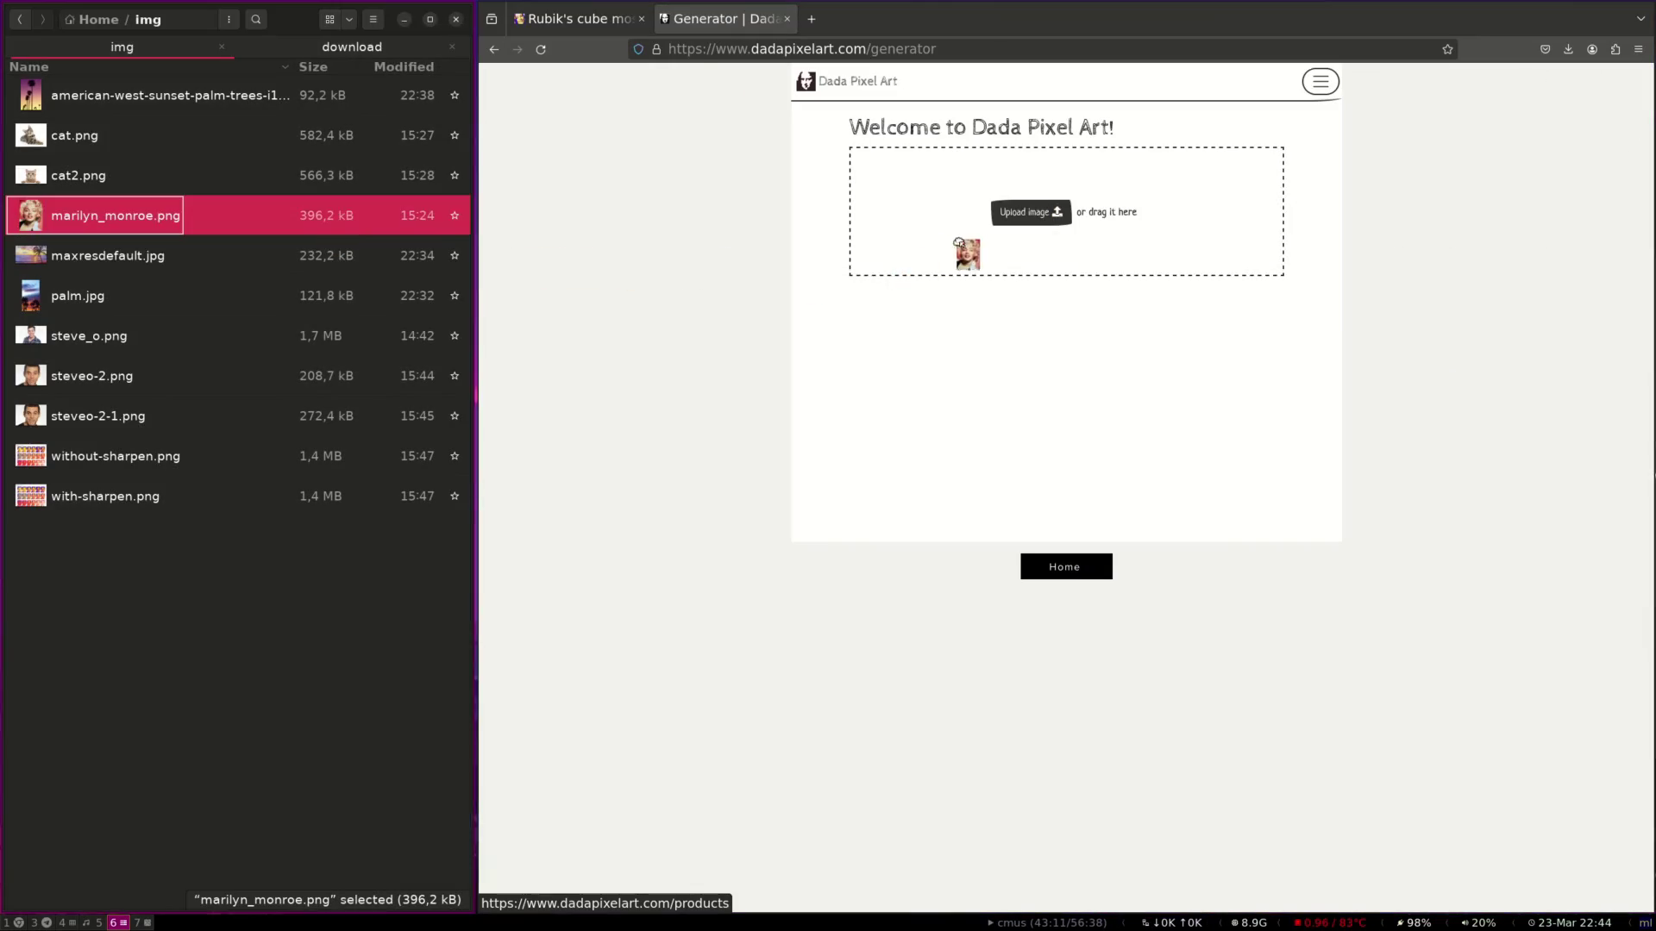
drag(959, 243, 962, 244)
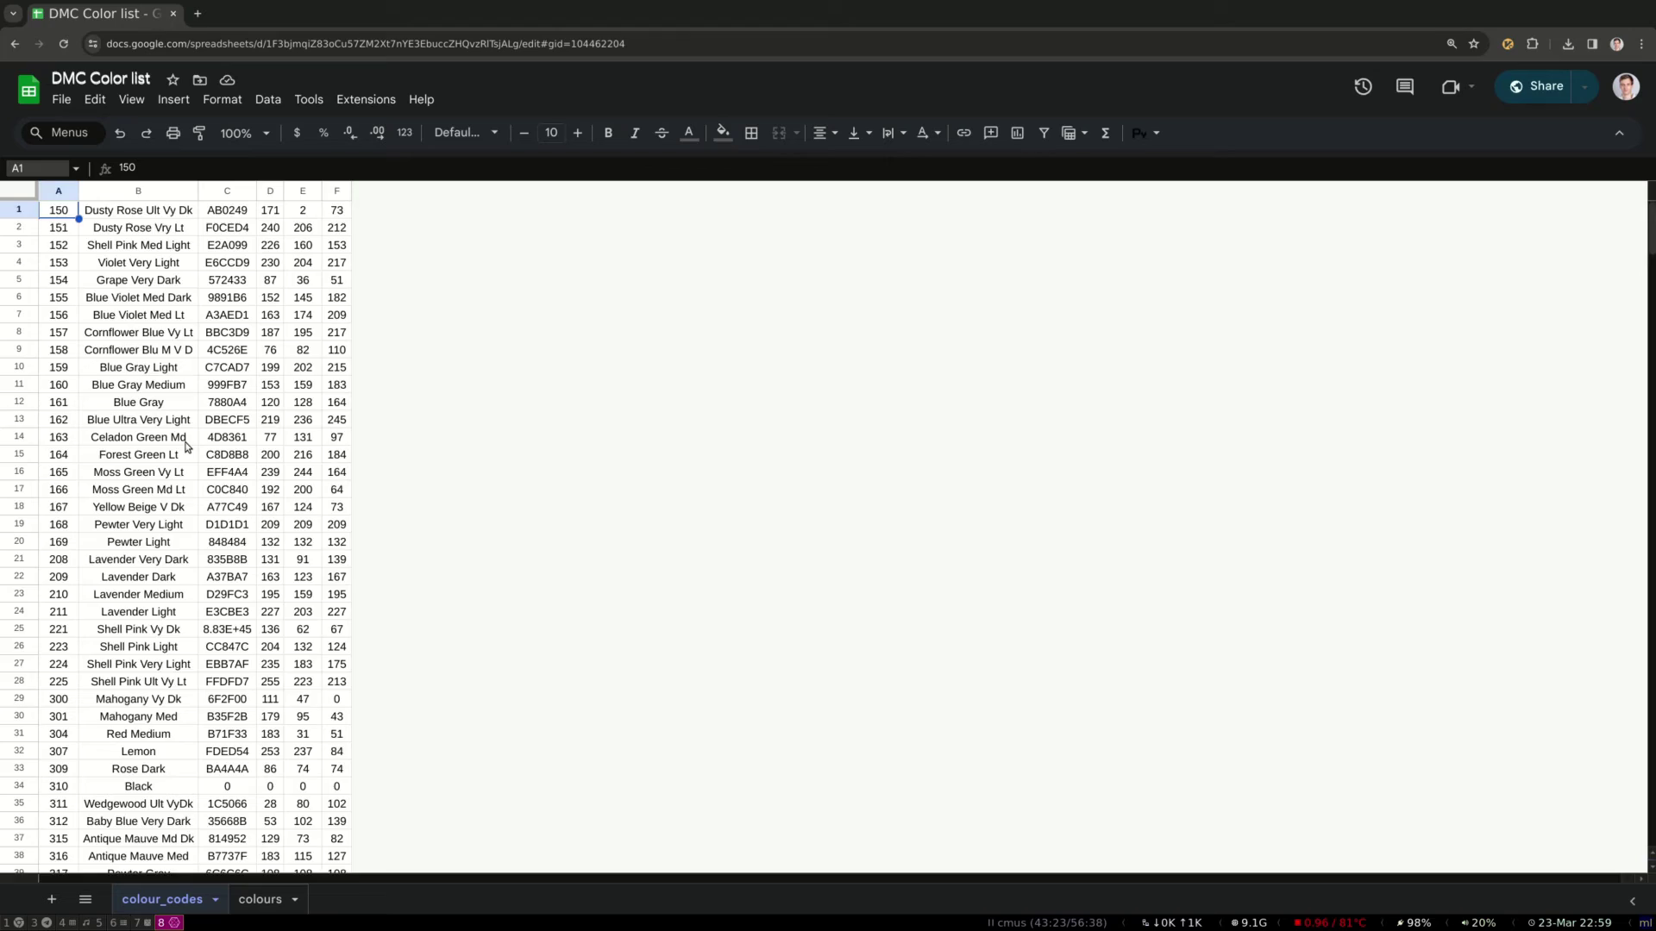
Step: Look through the DMC Color list spreadsheet's colour_codes sheet, and open its colours sheet
scroll(186, 447, down, 4)
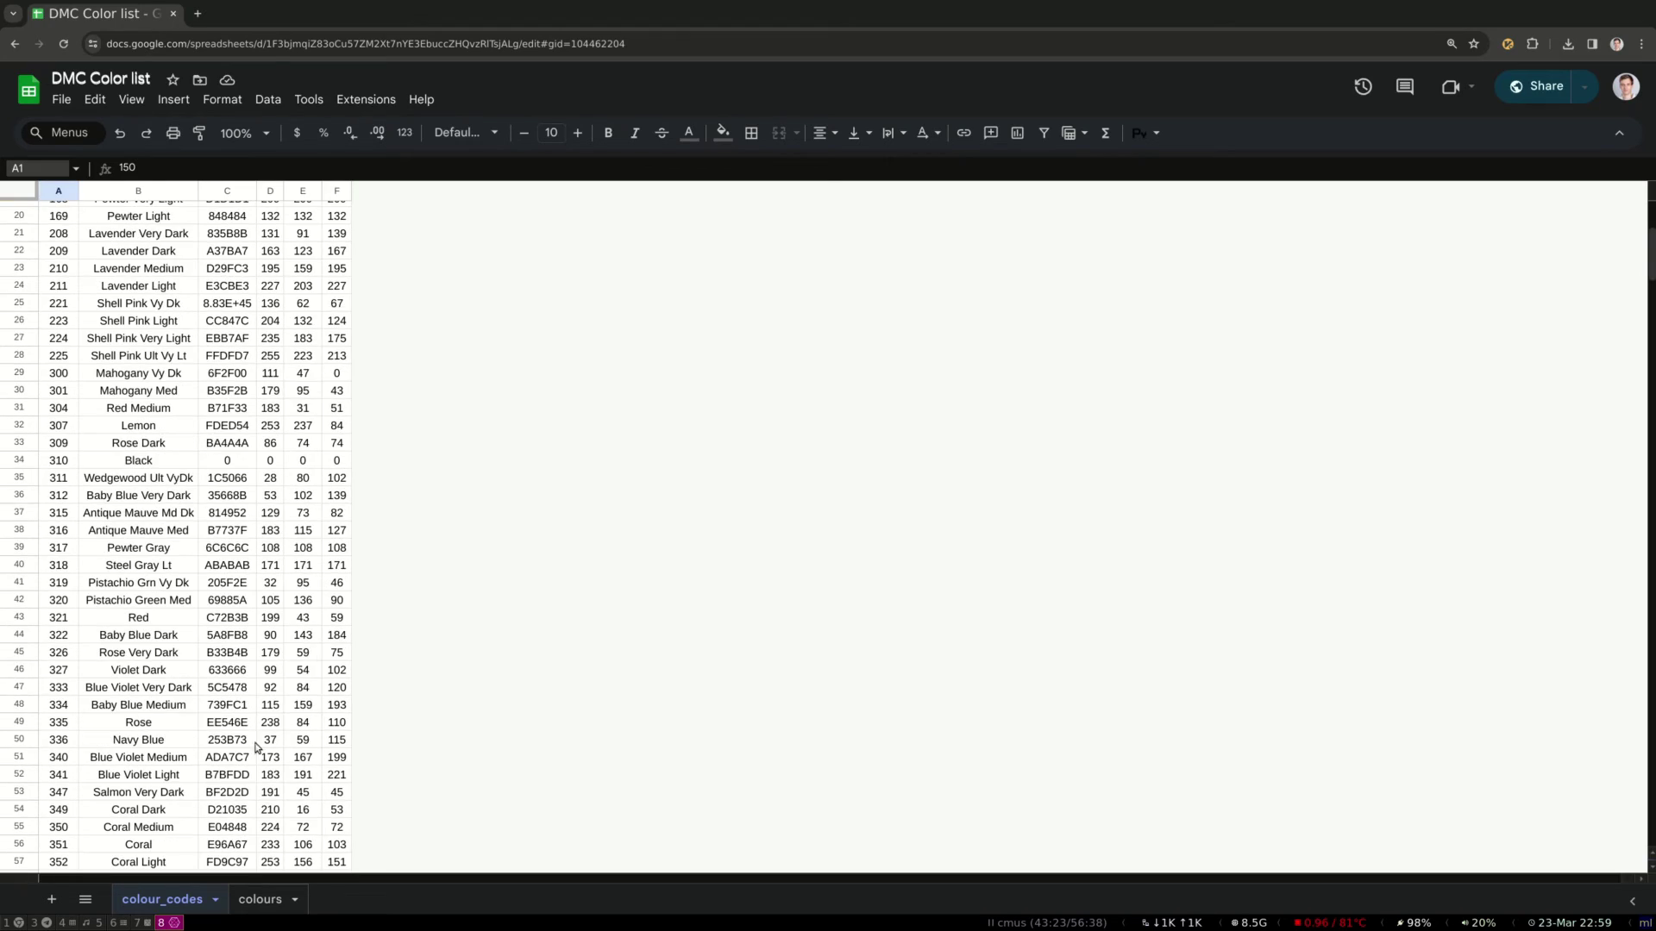
click(260, 896)
scroll(385, 412, right, 3)
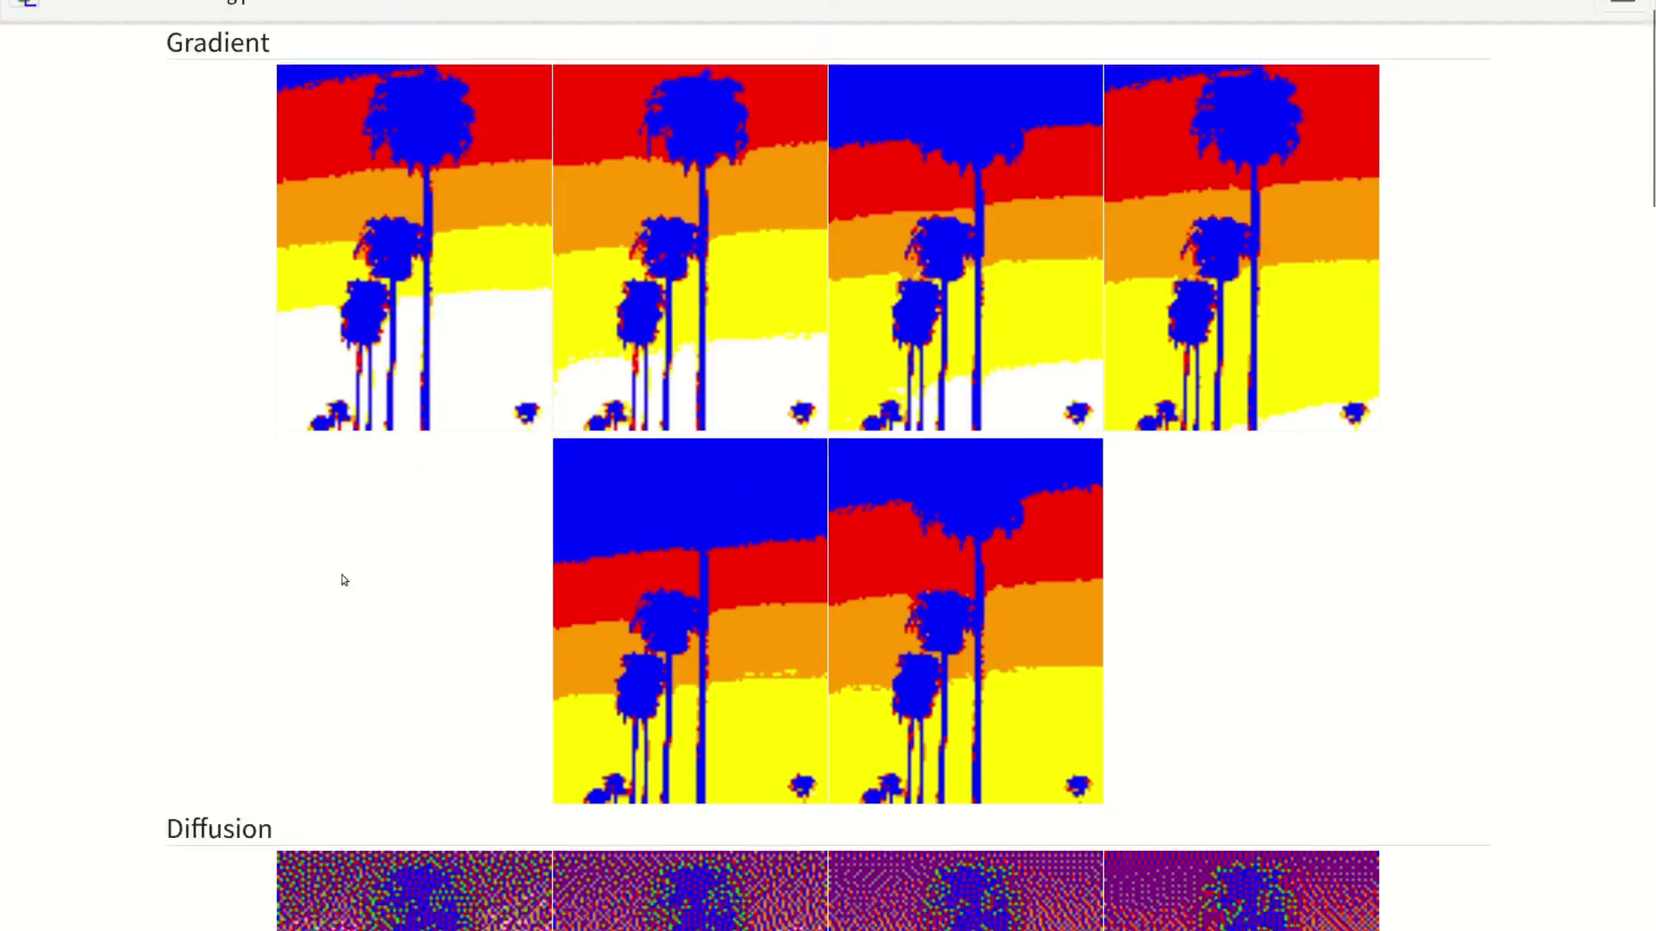
Step: Compare the palm mosaic's Gradient, Diffusion and Atkinson dither variants, then examine the Atkinson dither with Blue options
scroll(341, 575, down, 12)
scroll(334, 582, down, 1)
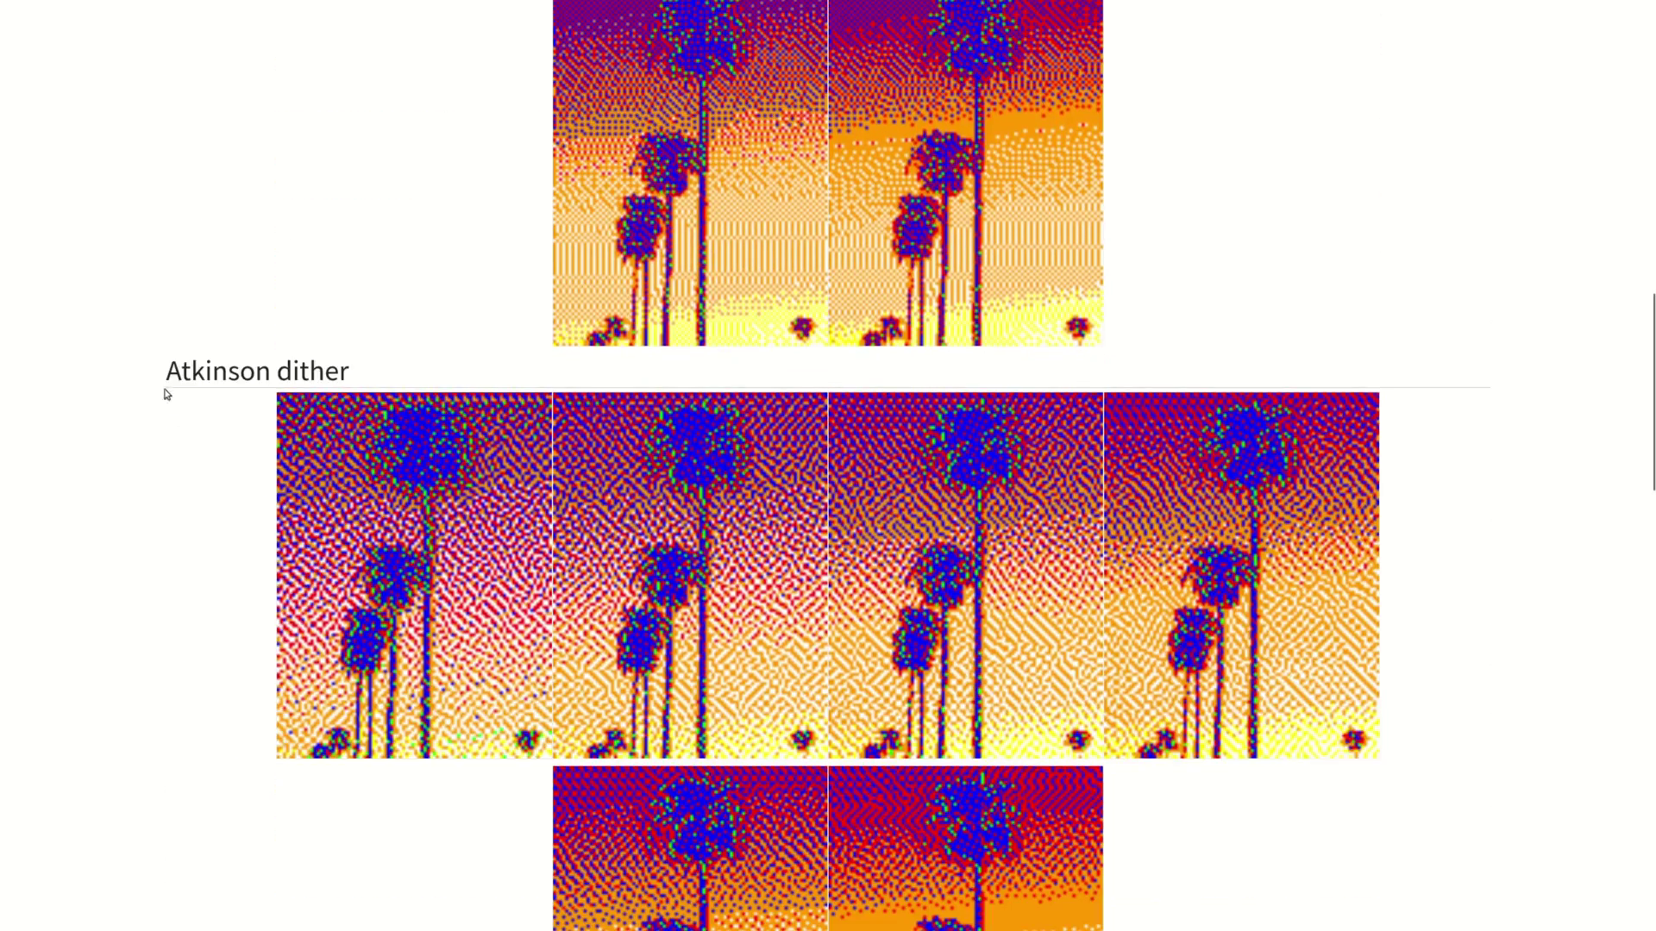
scroll(422, 572, up, 8)
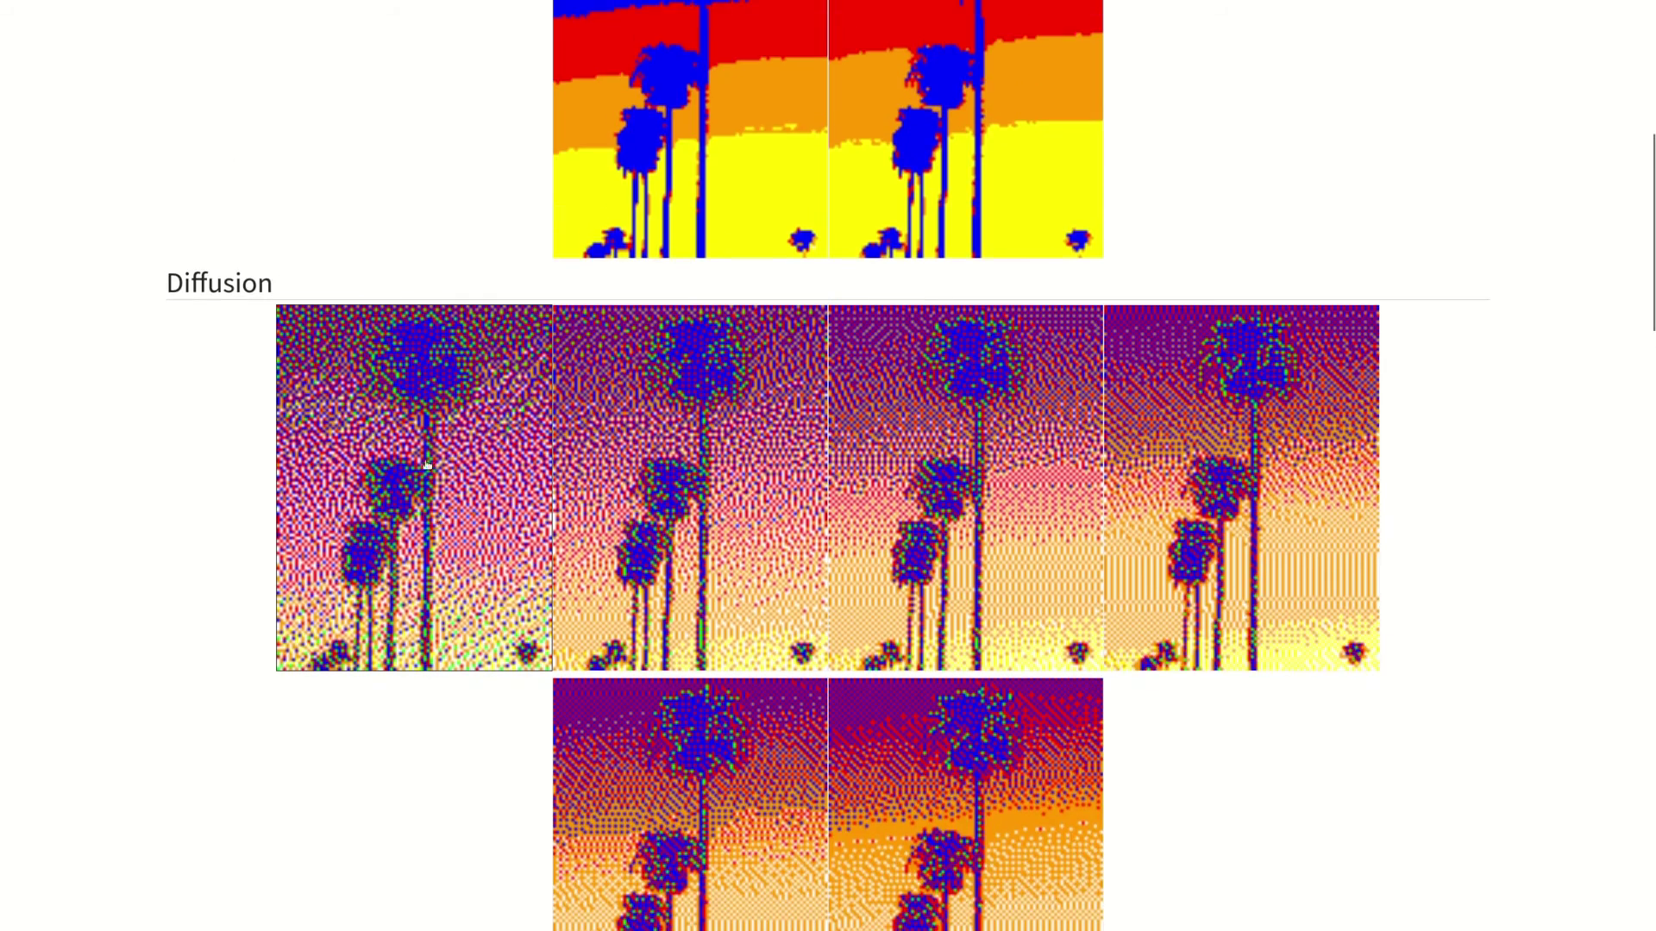
scroll(404, 469, down, 15)
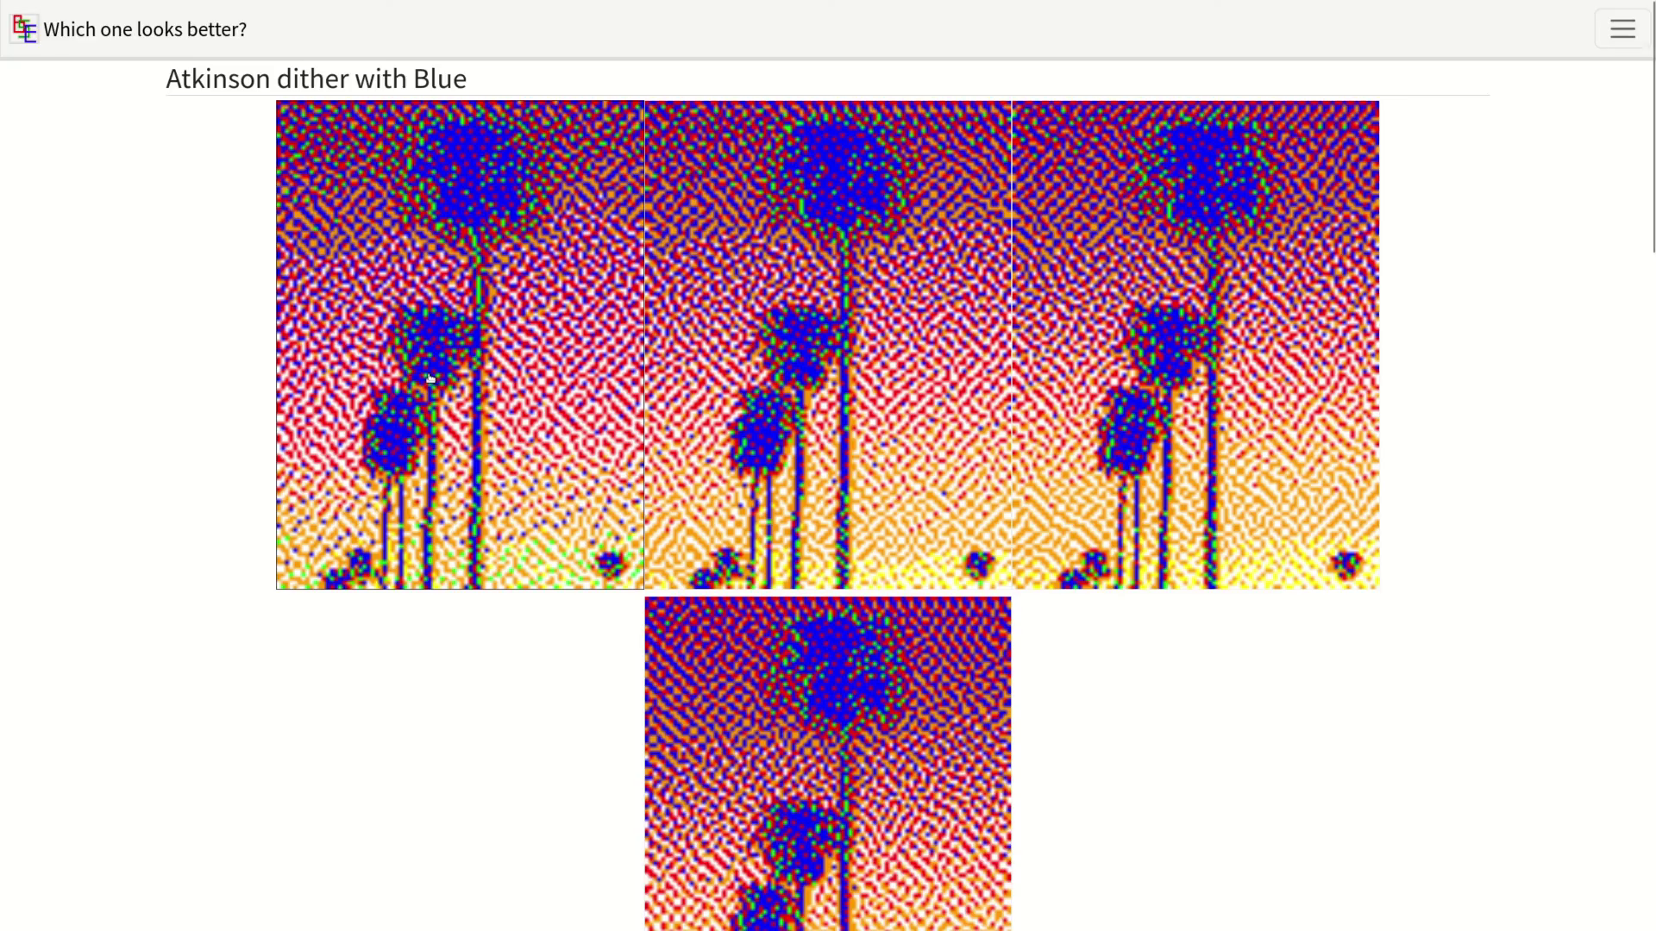
scroll(891, 468, down, 3)
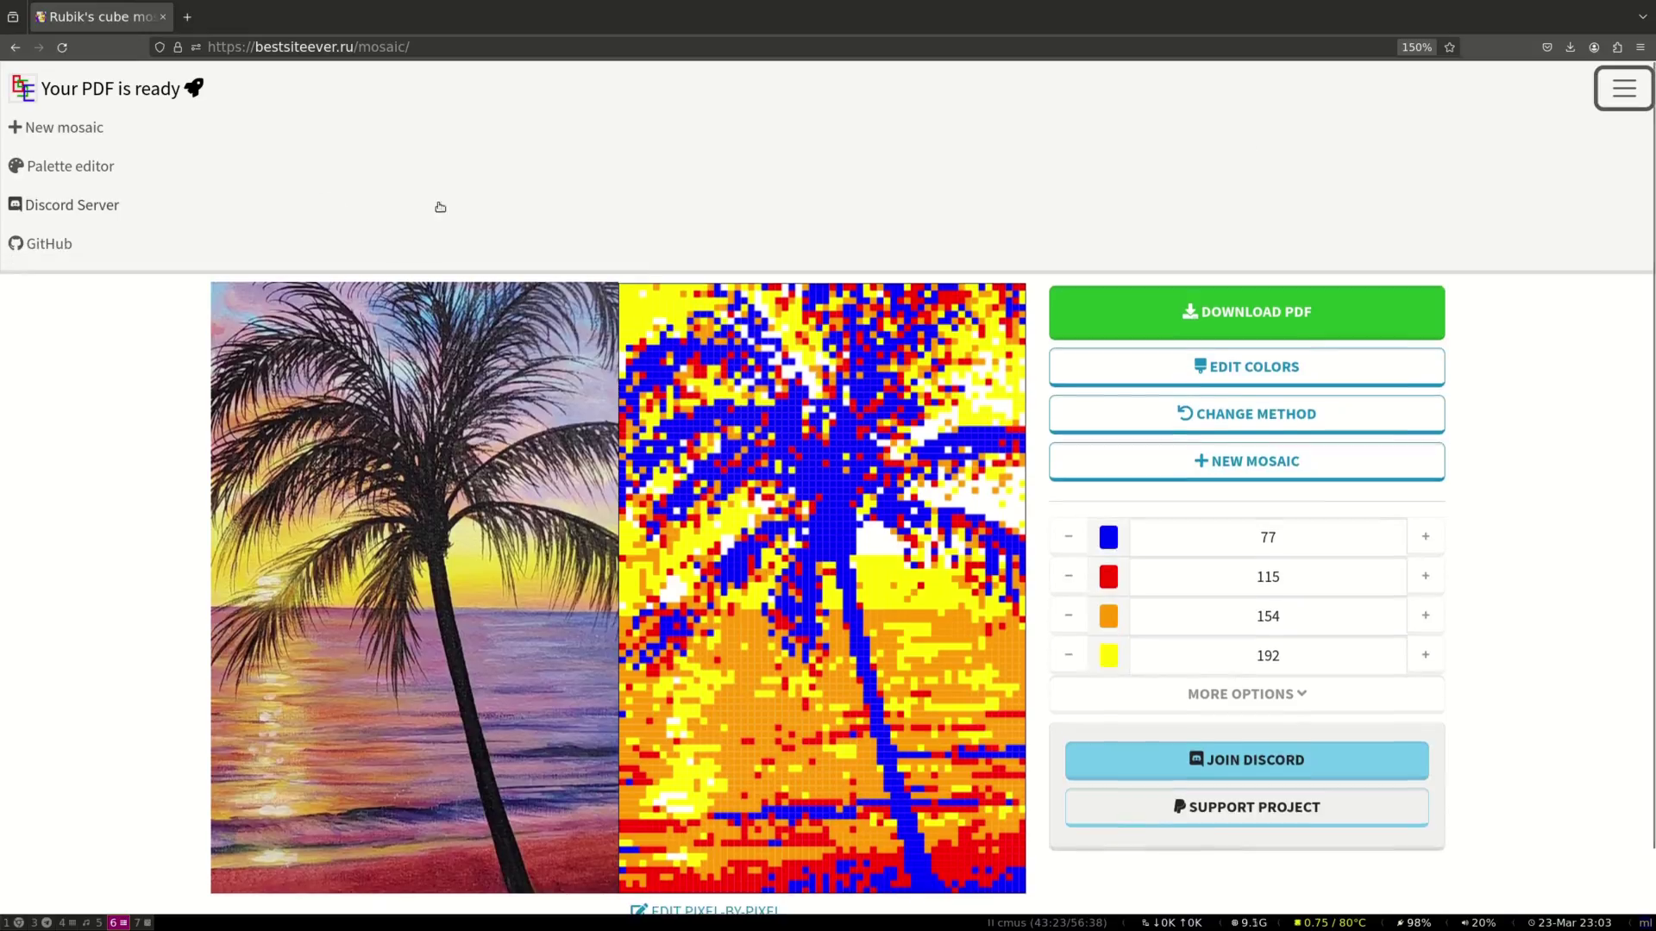
Step: Open the mosaic site's Discord server and look through its creative-ideas, how-to-guides and mosaic-showcase channels
click(70, 207)
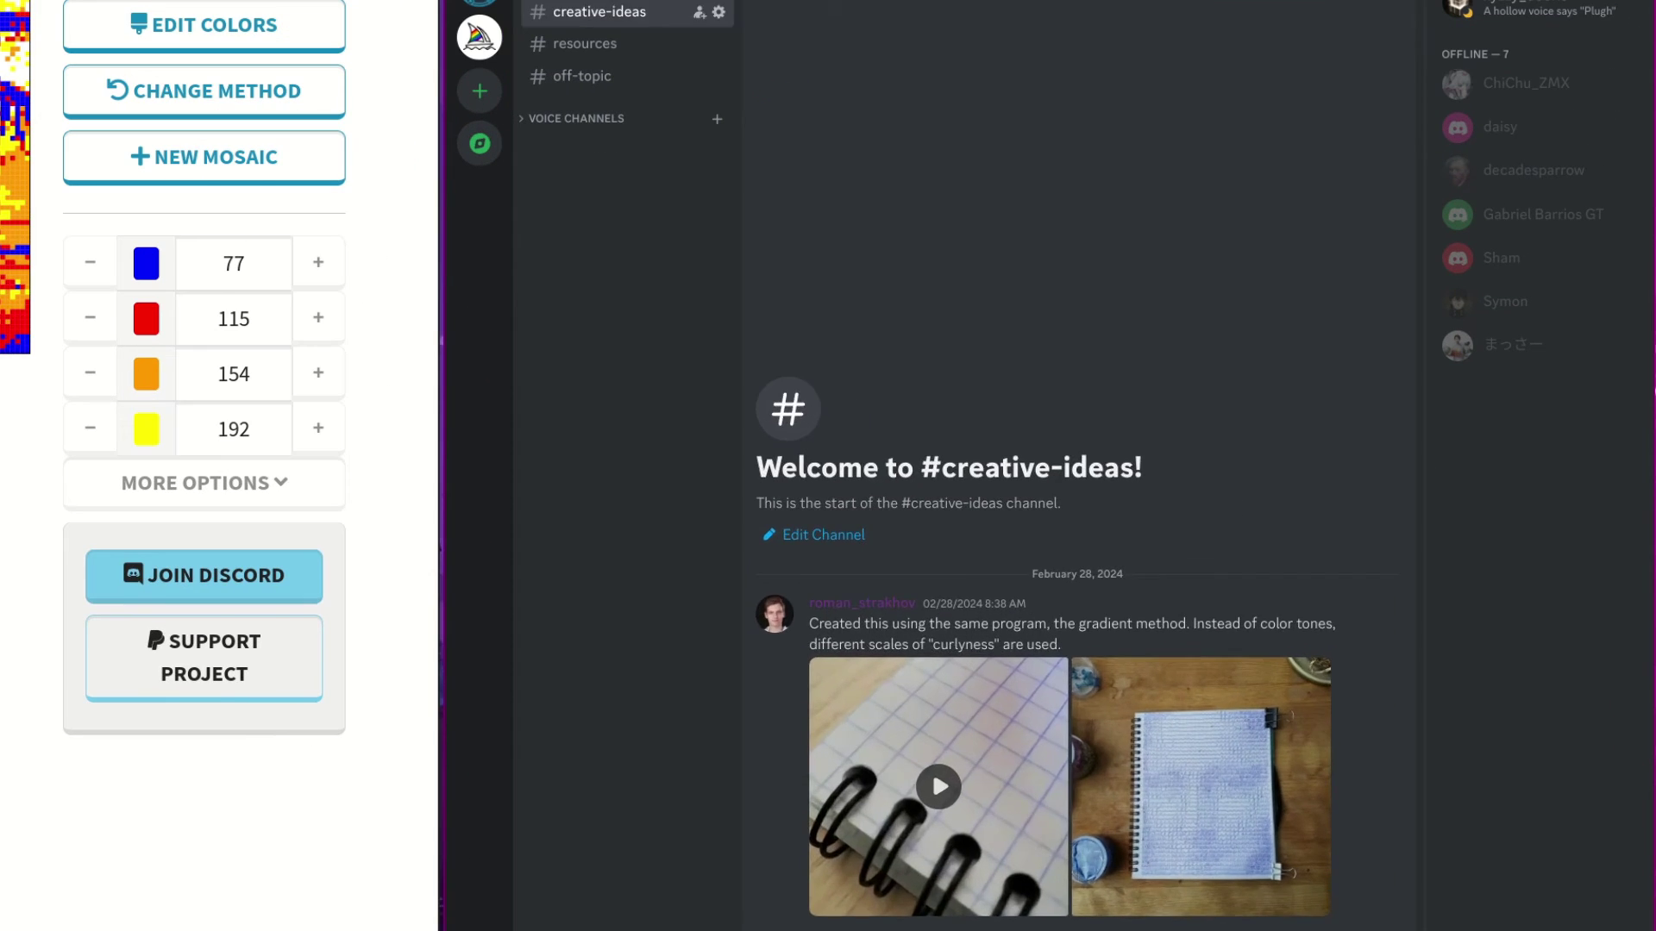
click(918, 183)
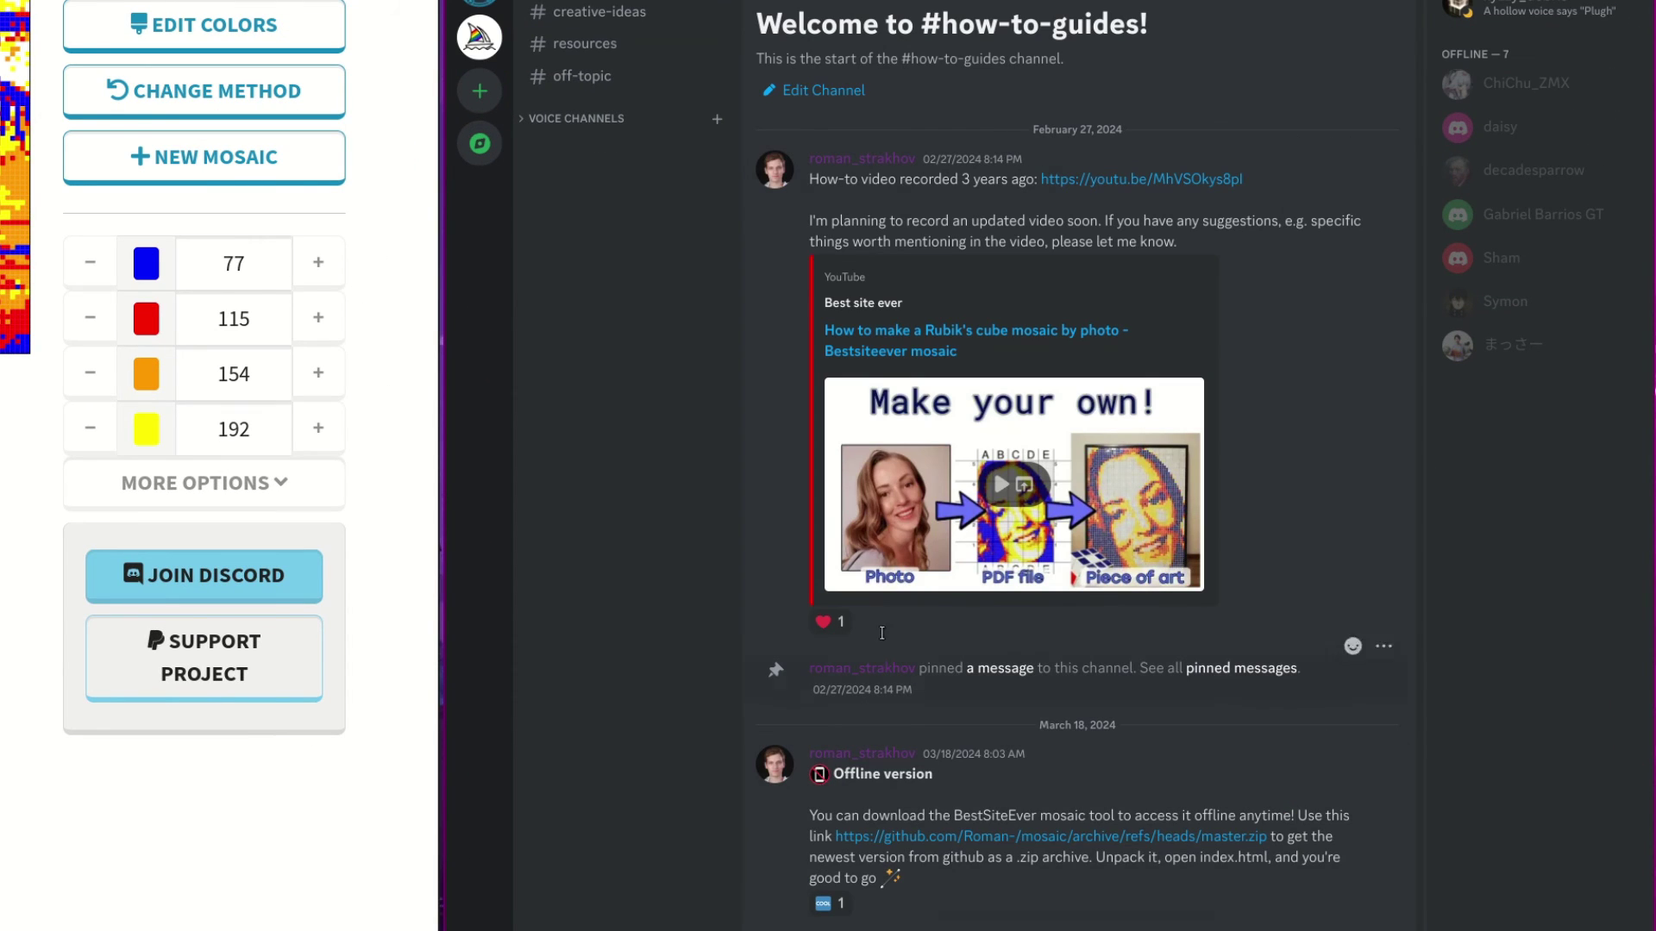
click(603, 0)
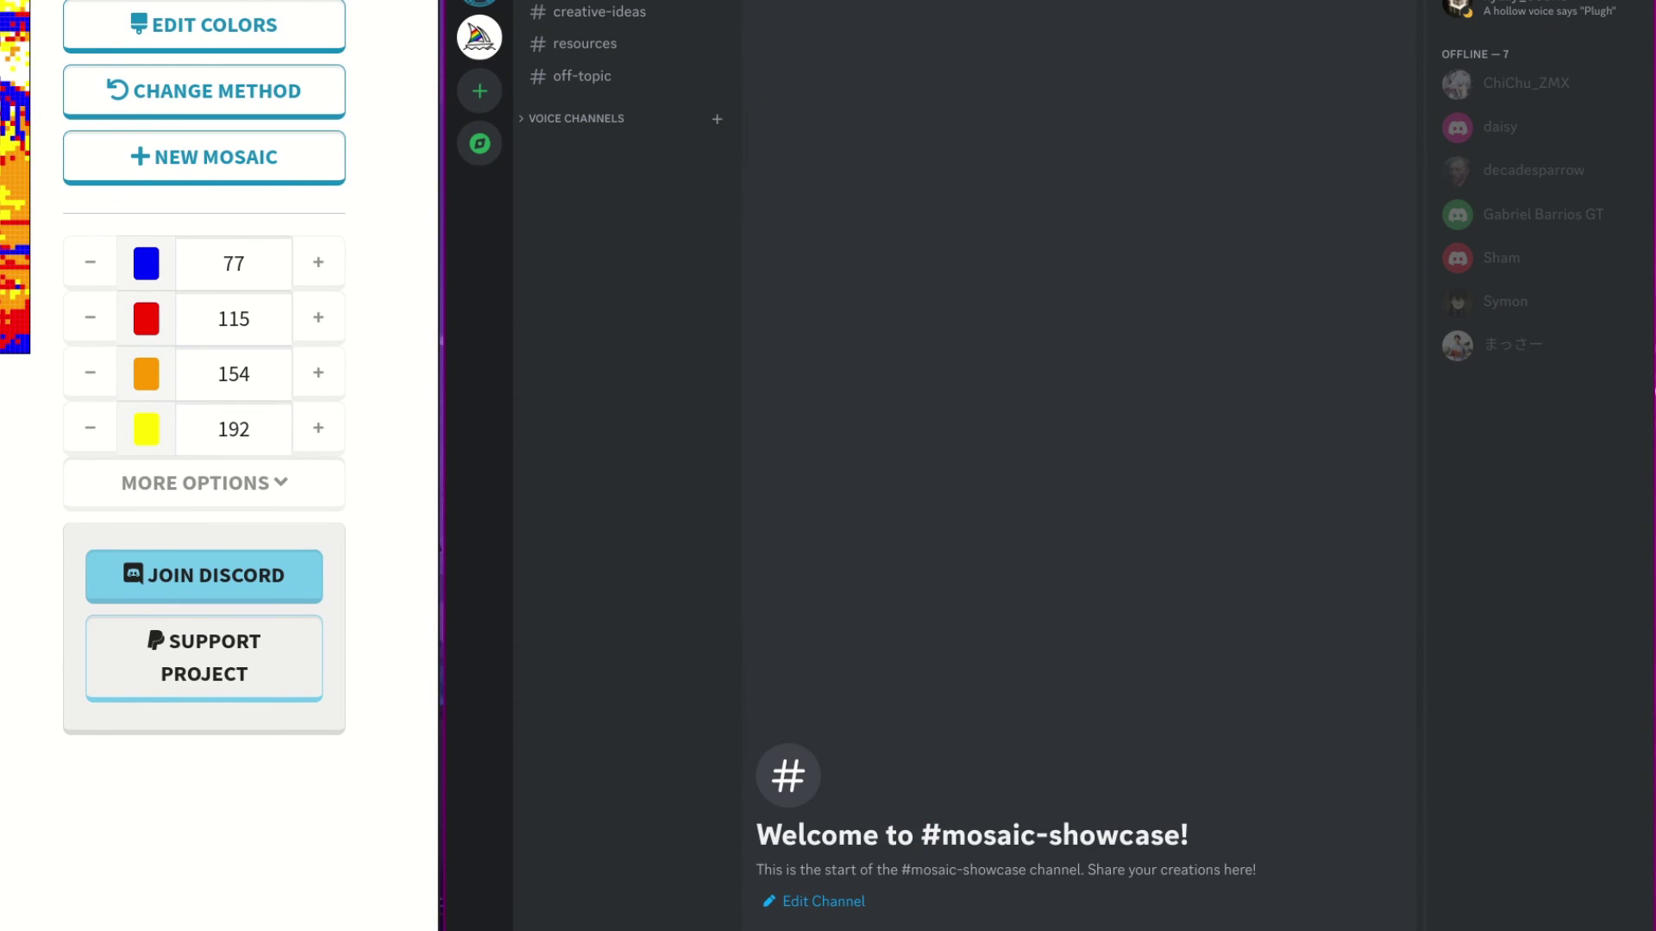
click(603, 0)
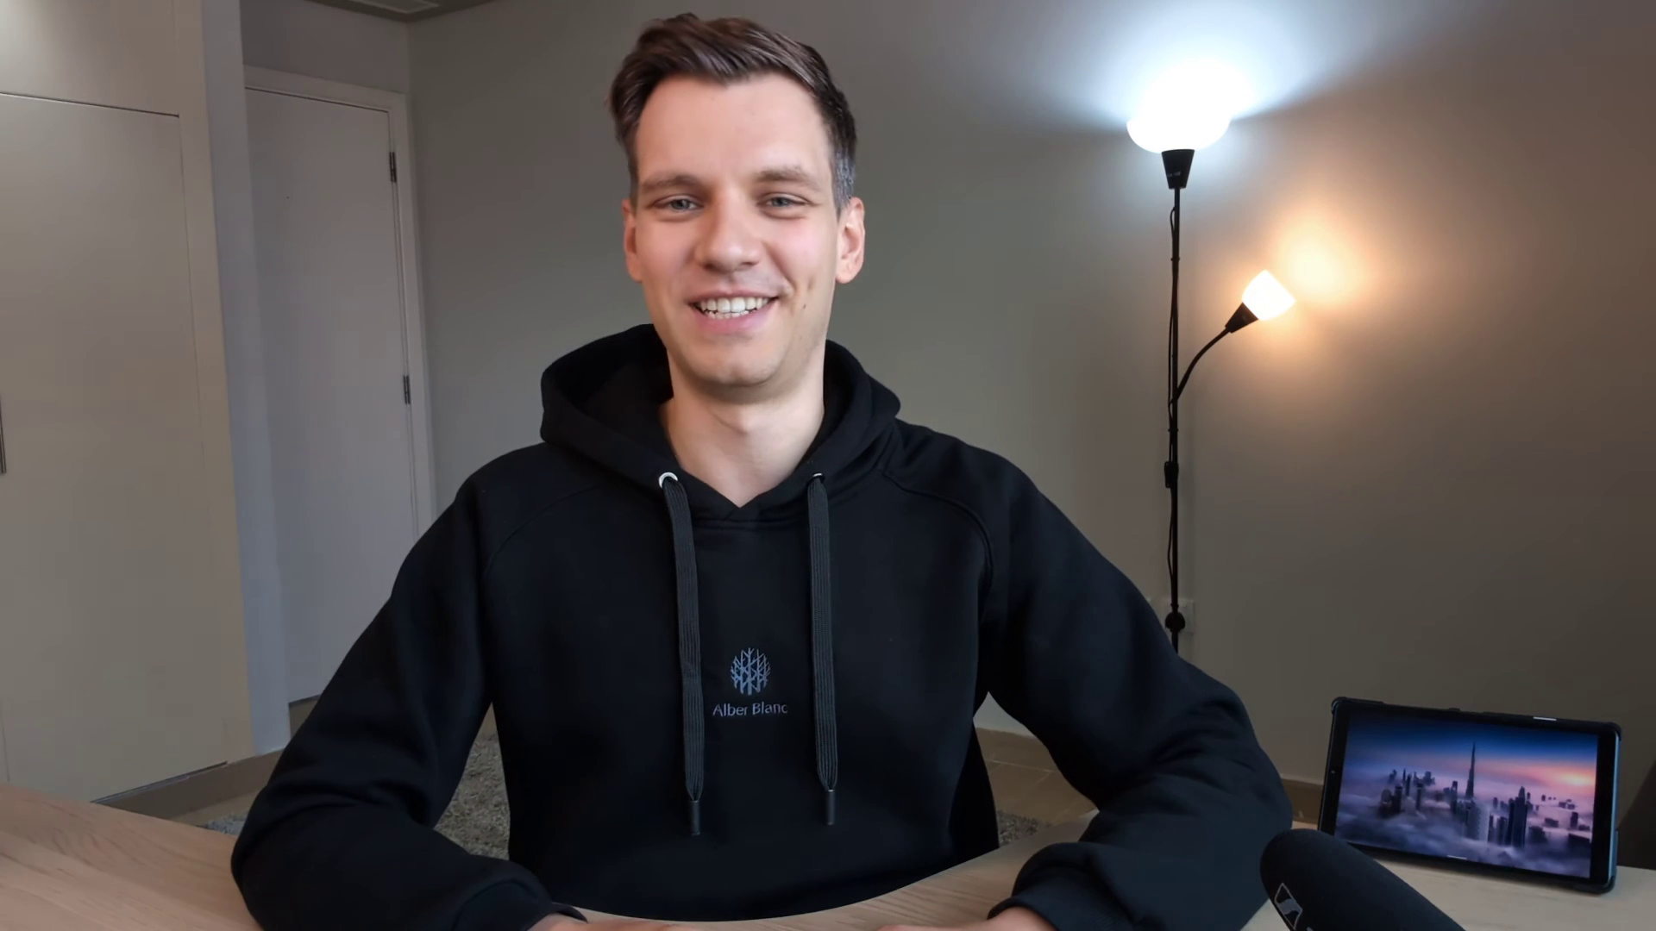